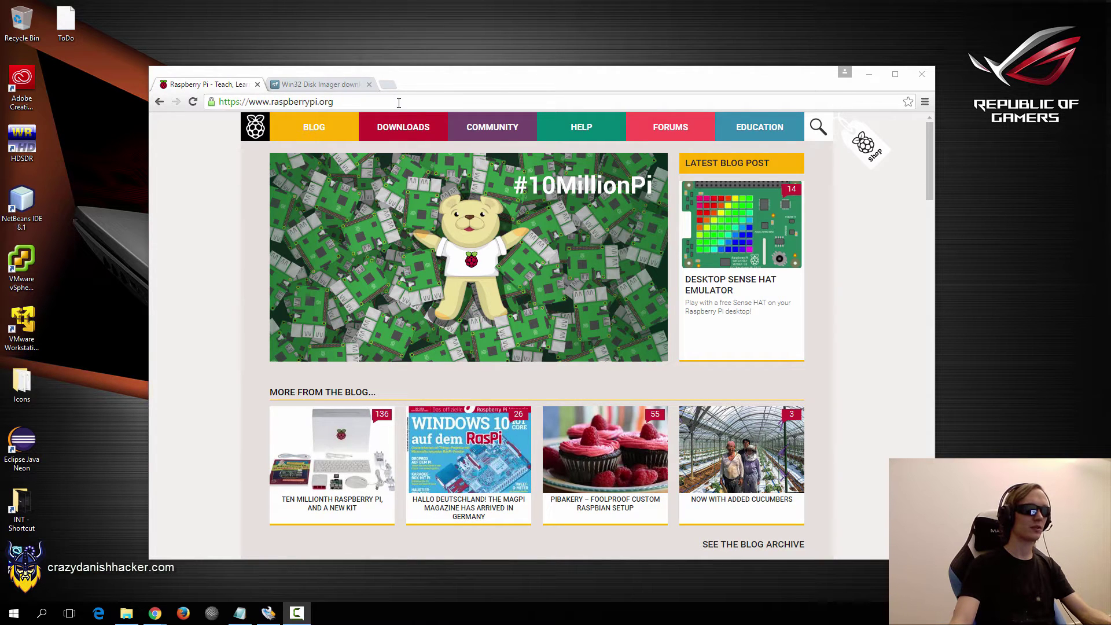
# Browse the Raspbian Jessie download page, then switch to the Win32 Disk Imager SourceForge page
pyautogui.click(401, 126)
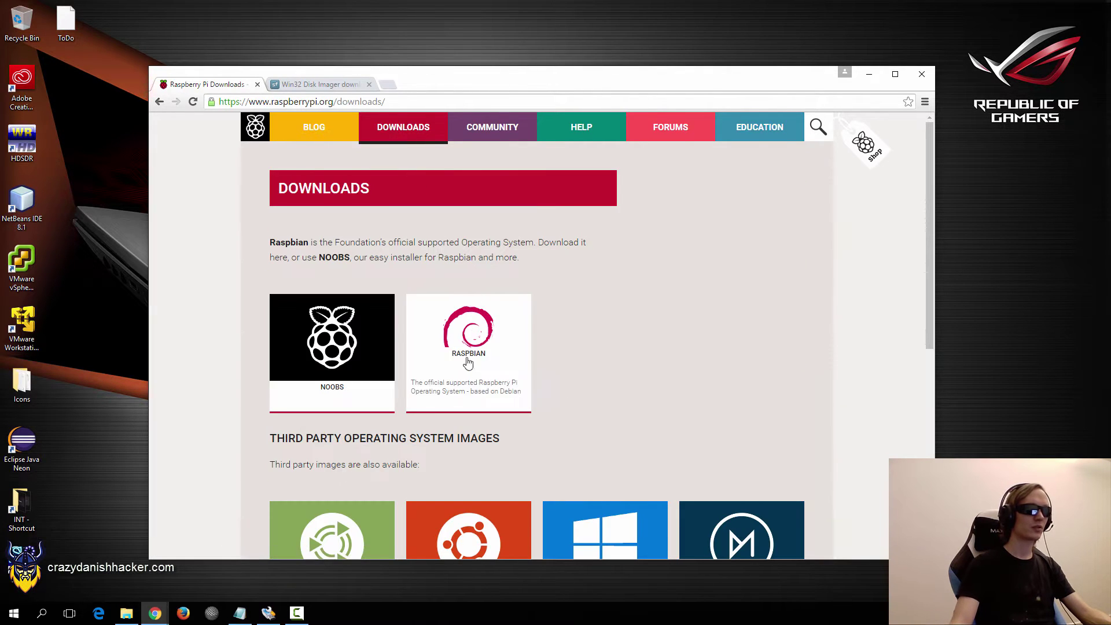
pyautogui.click(463, 359)
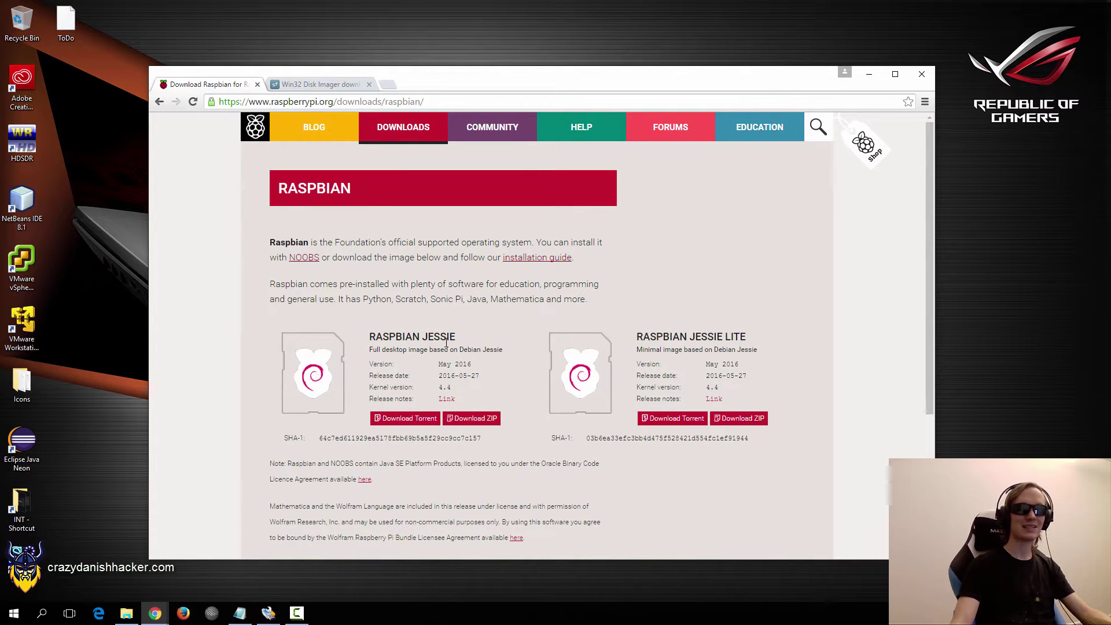
pyautogui.scroll(-1, 444, 306)
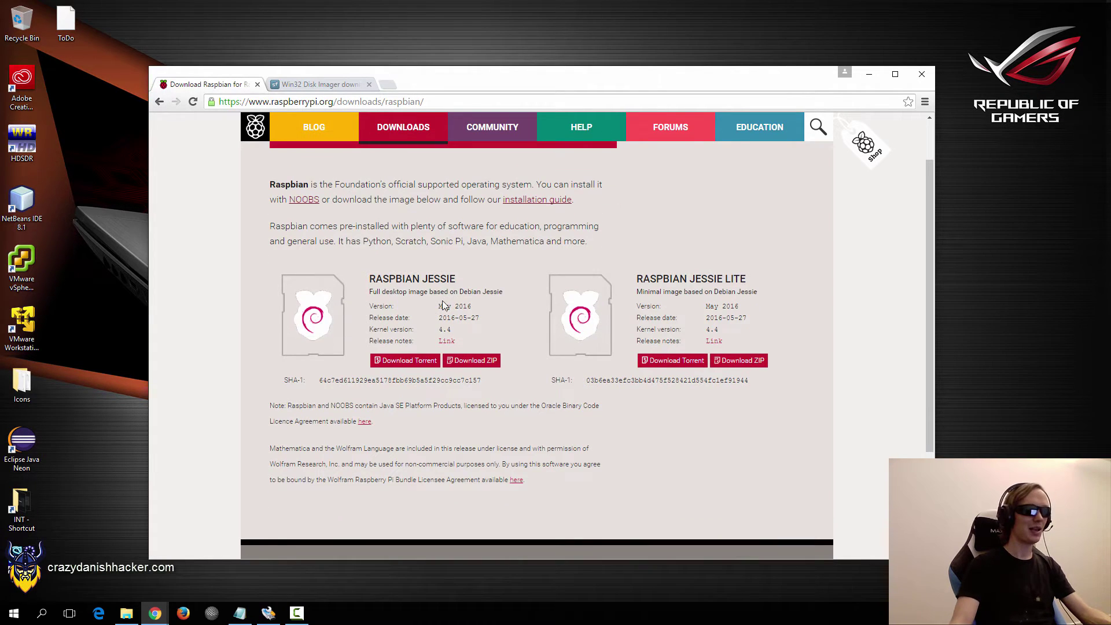
pyautogui.moveTo(373, 274); pyautogui.dragTo(461, 279)
pyautogui.click(468, 279)
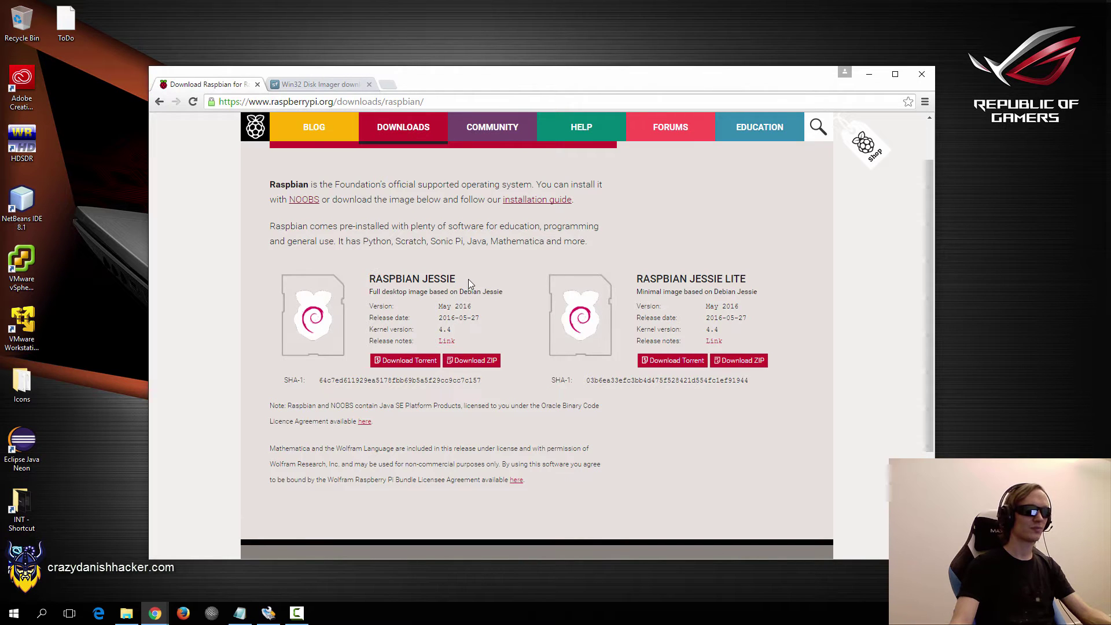
pyautogui.scroll(-1, 463, 287)
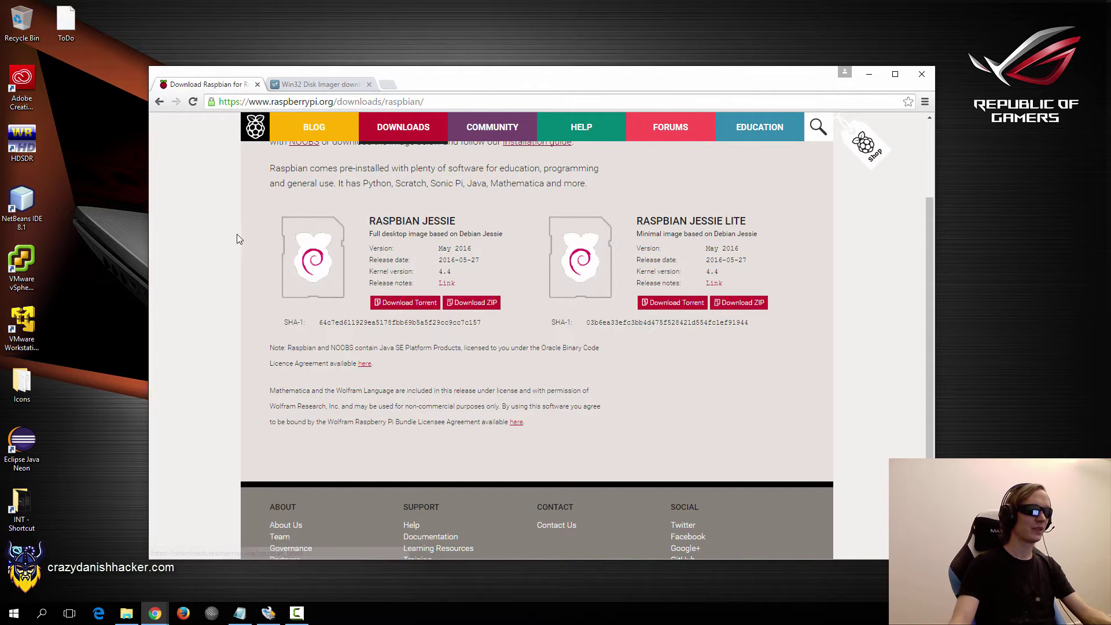
pyautogui.click(323, 85)
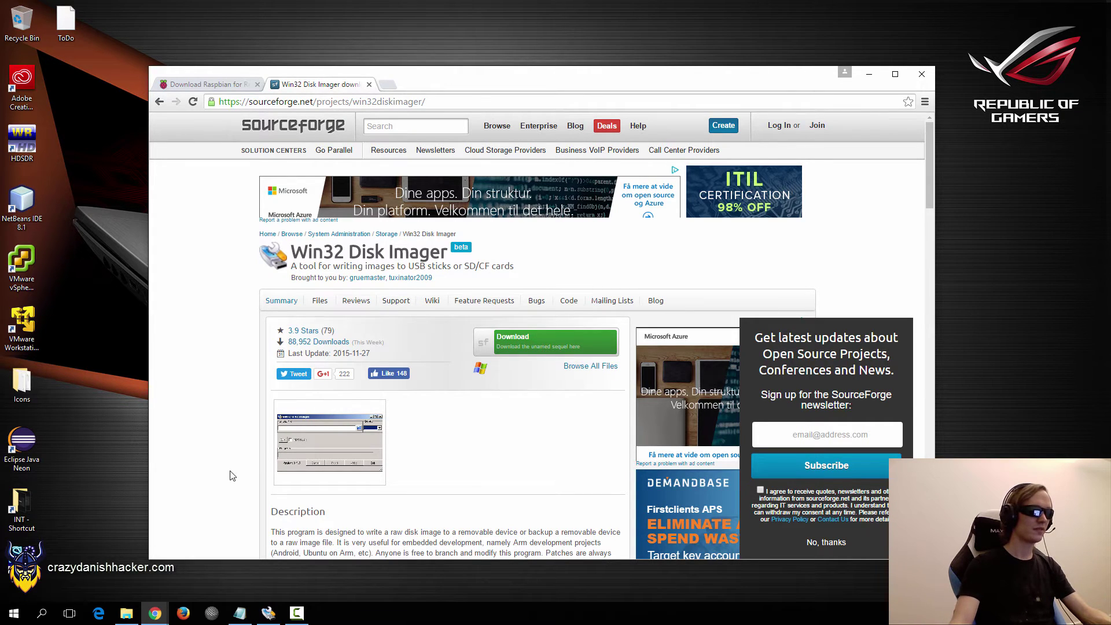
# Open the 2016-05-27-raspbian-jessie folder in Explorer and copy its full path
pyautogui.click(127, 613)
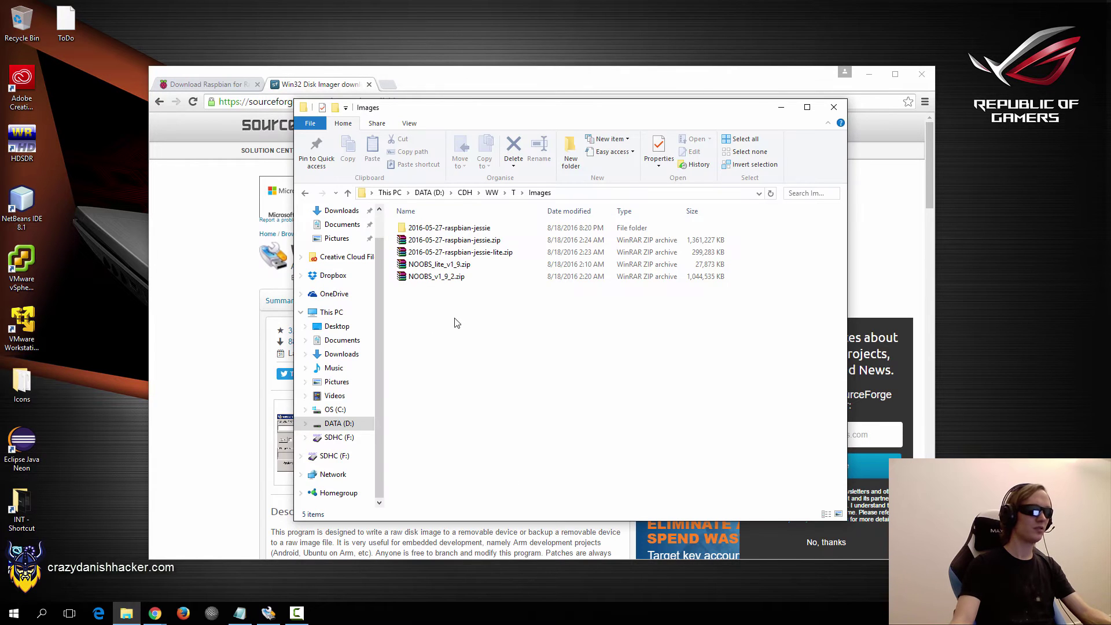
pyautogui.click(478, 240)
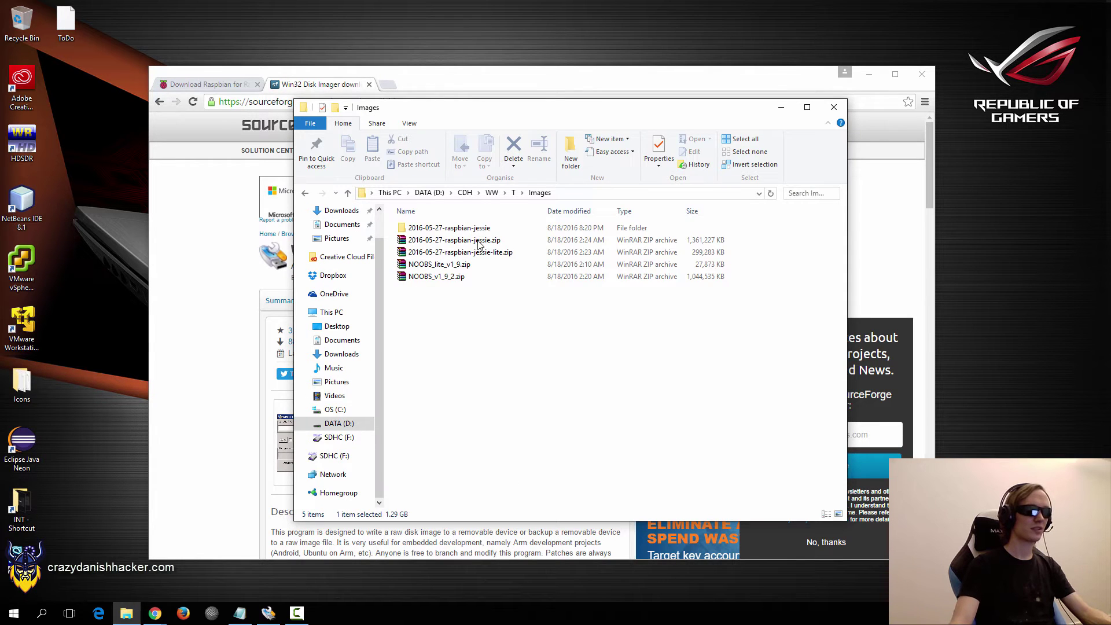
pyautogui.doubleClick(448, 228)
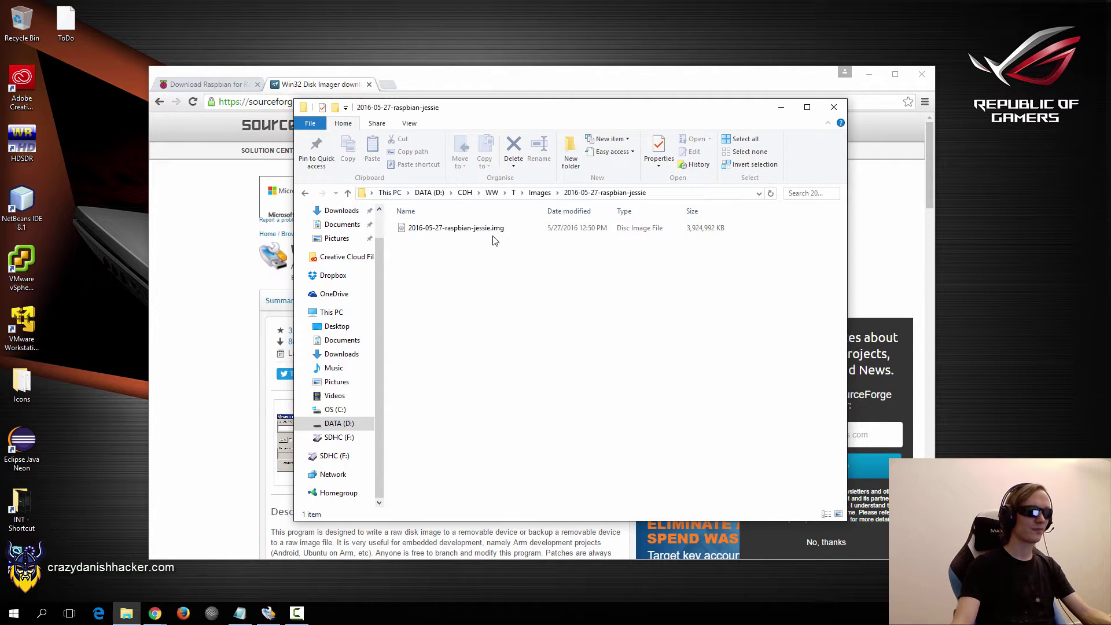
pyautogui.click(275, 611)
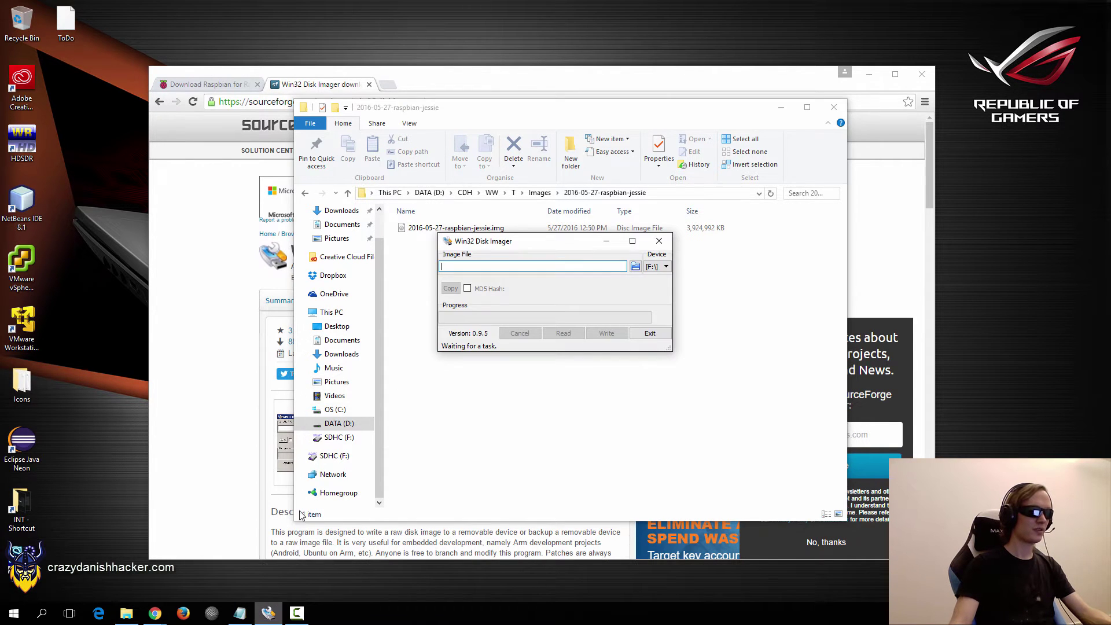
pyautogui.moveTo(520, 243); pyautogui.dragTo(569, 298)
pyautogui.hotkey('alt', 'Tab')
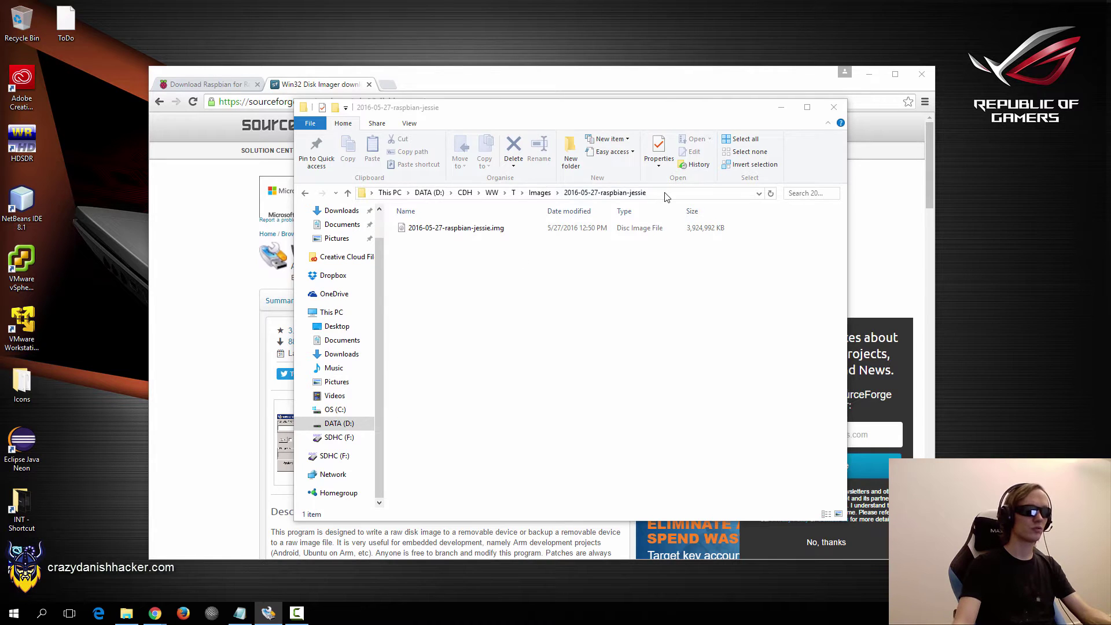
pyautogui.hotkey('alt', 'd')
pyautogui.hotkey('ctrl', 'c')
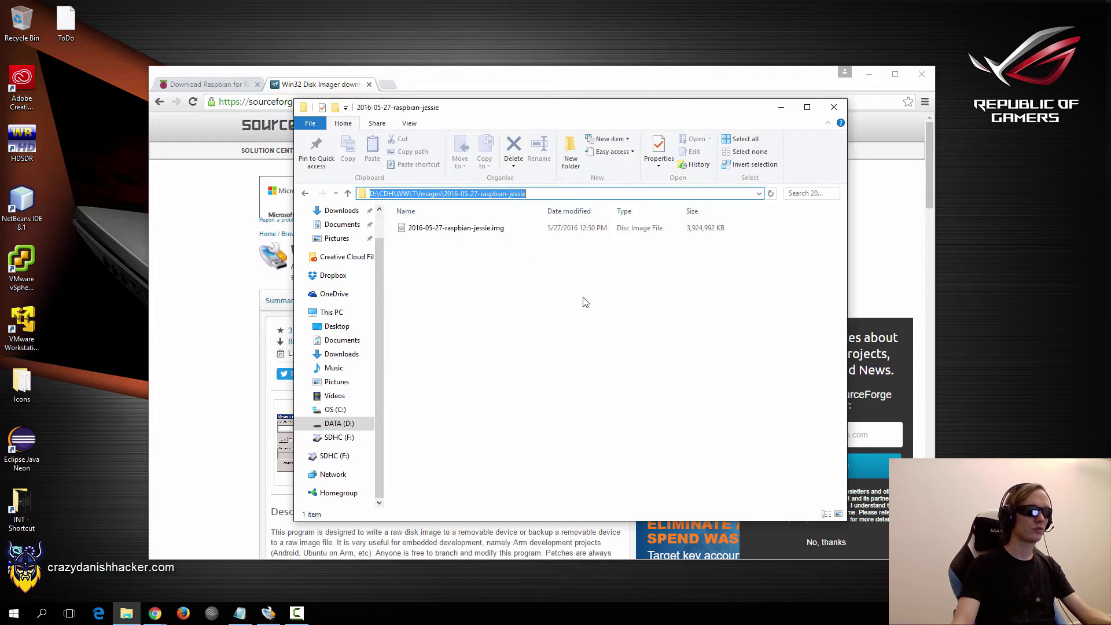
# Choose 2016-05-27-raspbian-jessie.img in Win32 Disk Imager by pasting the copied folder path
pyautogui.click(269, 612)
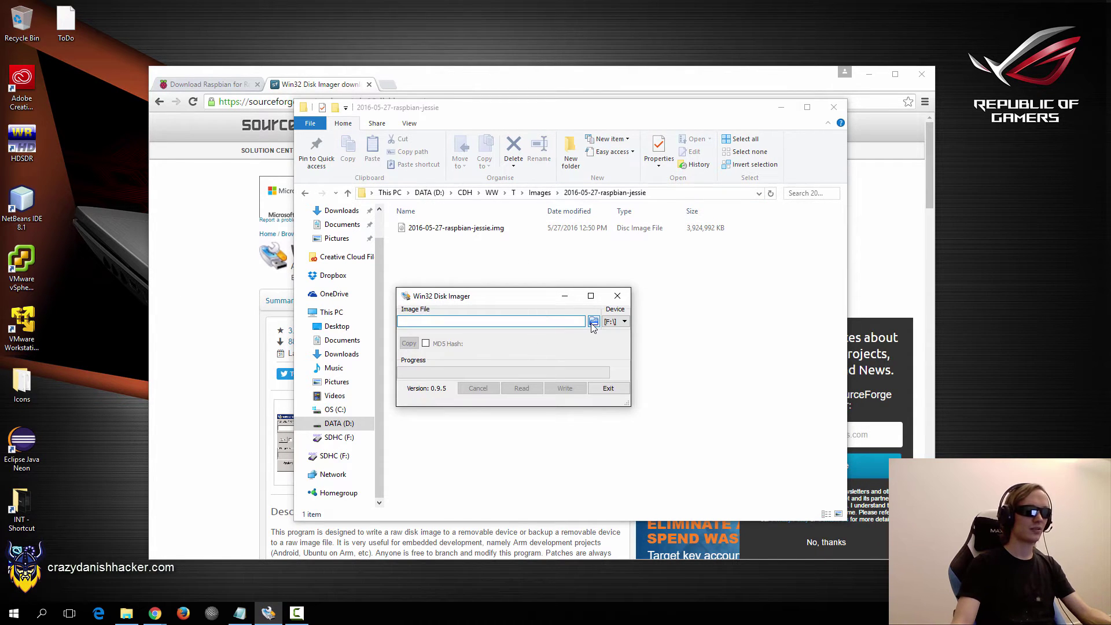
pyautogui.click(593, 323)
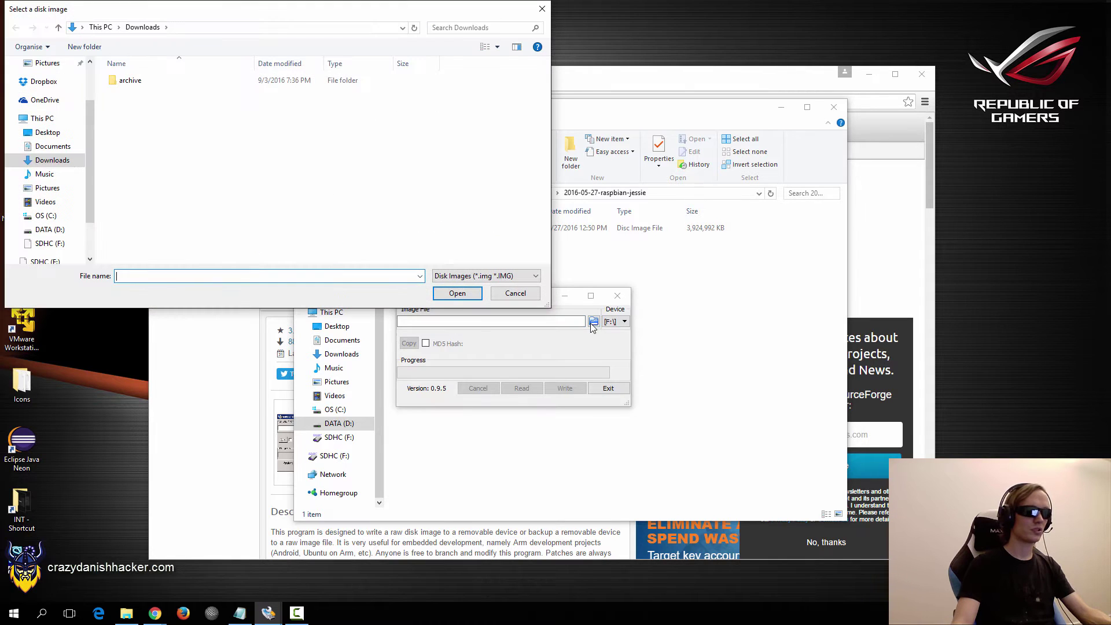
pyautogui.click(203, 28)
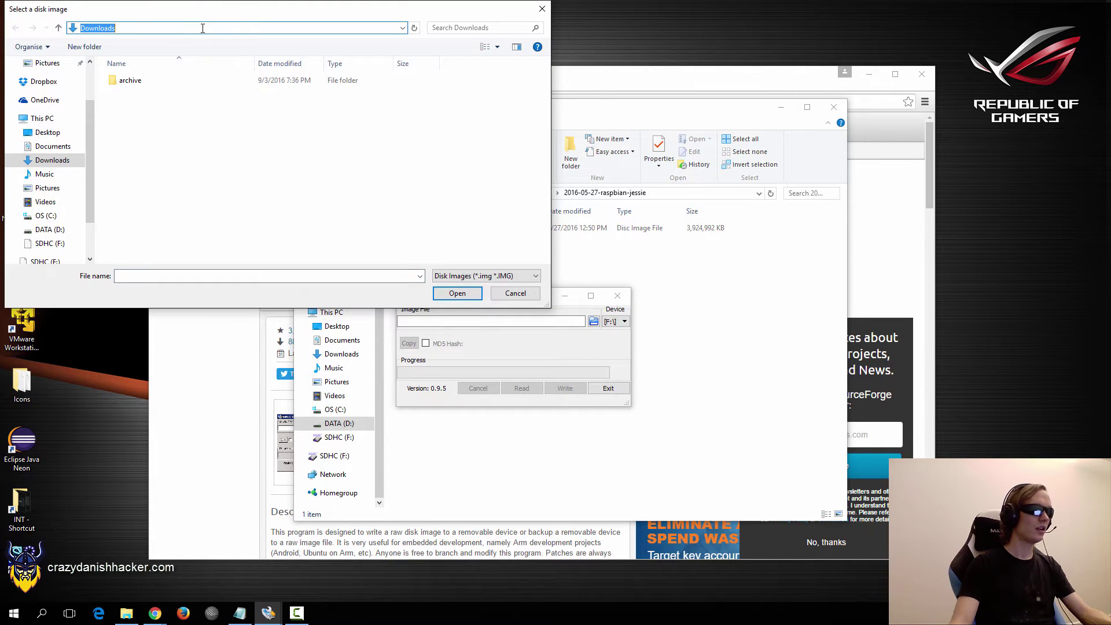
pyautogui.hotkey('ctrl', 'v')
pyautogui.press('Return')
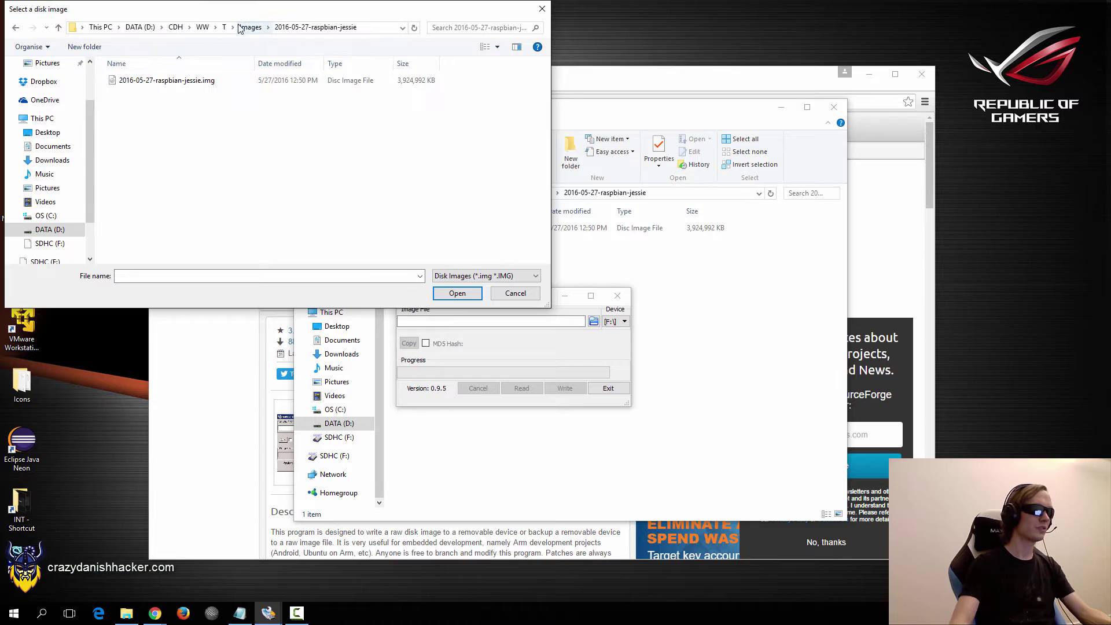
pyautogui.click(183, 81)
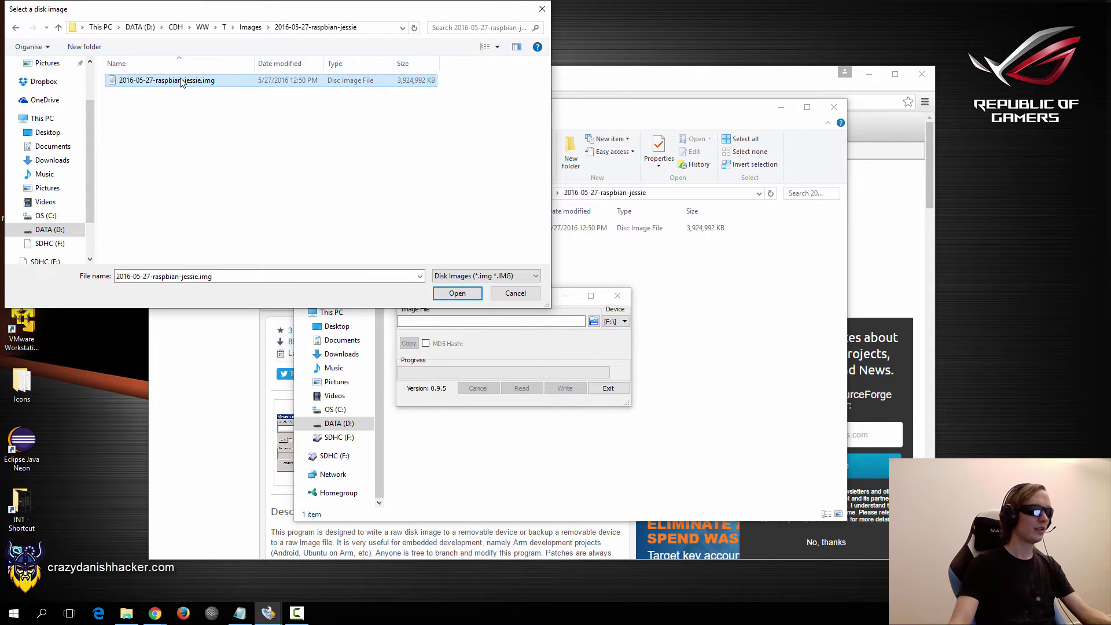
pyautogui.click(456, 295)
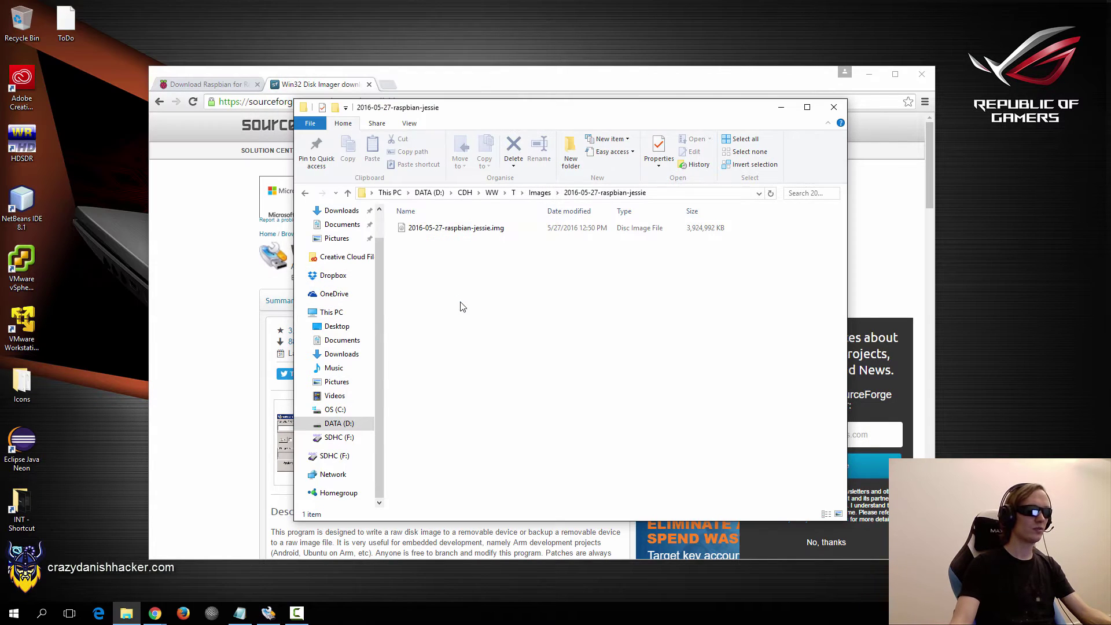
# Write the image to the card at drive F:, confirming the overwrite
pyautogui.click(268, 614)
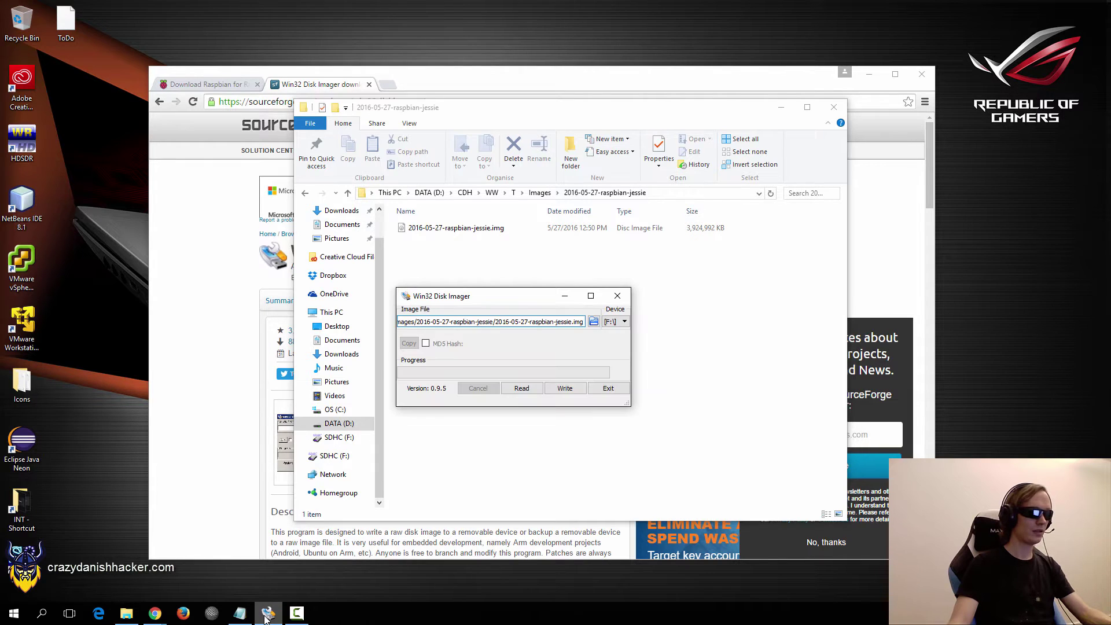
pyautogui.moveTo(518, 303); pyautogui.dragTo(554, 240)
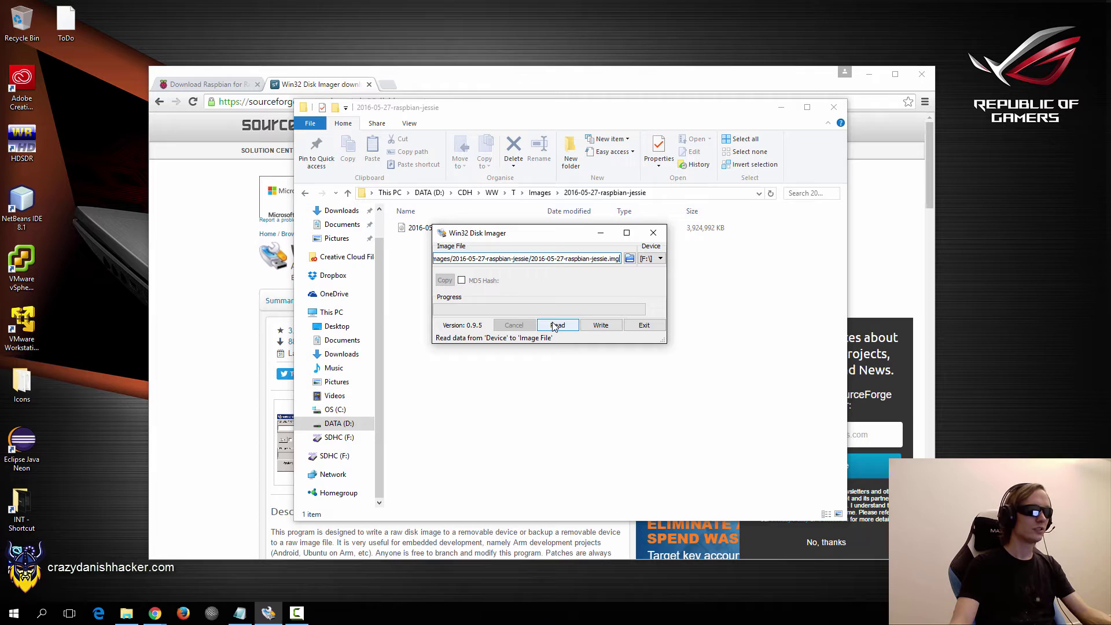
pyautogui.click(603, 325)
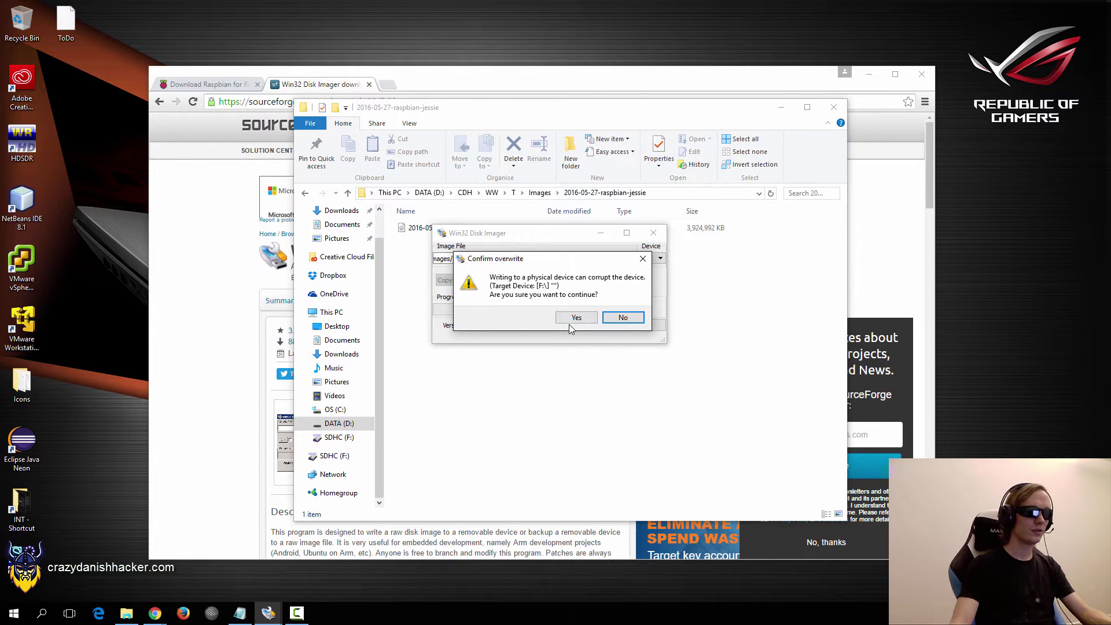
pyautogui.click(570, 328)
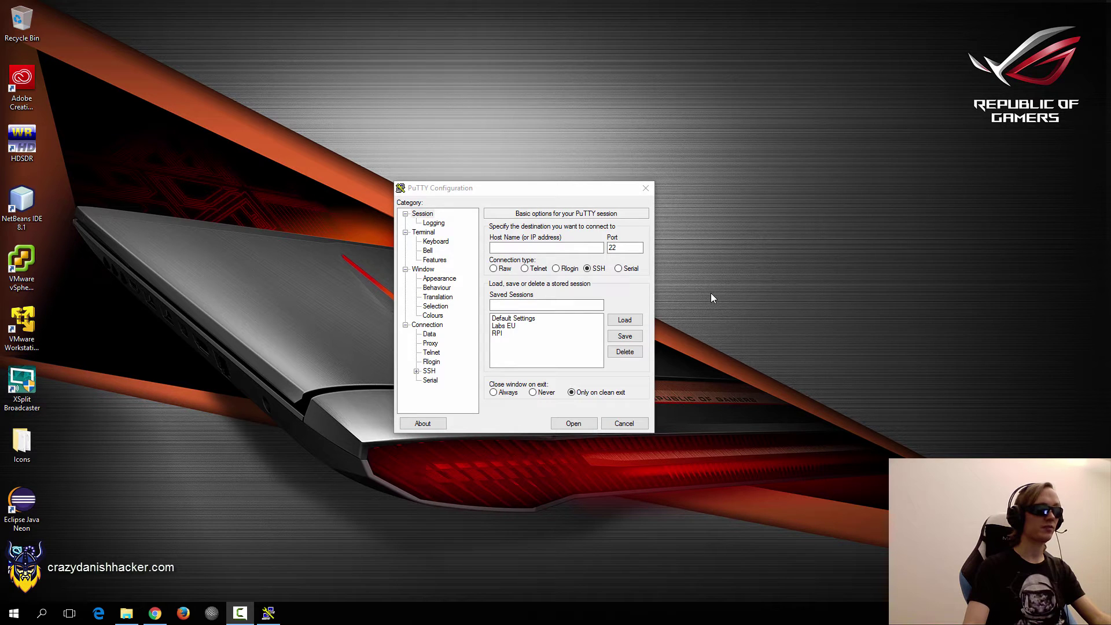
# Load the saved RPI session's settings in PuTTY
pyautogui.click(513, 334)
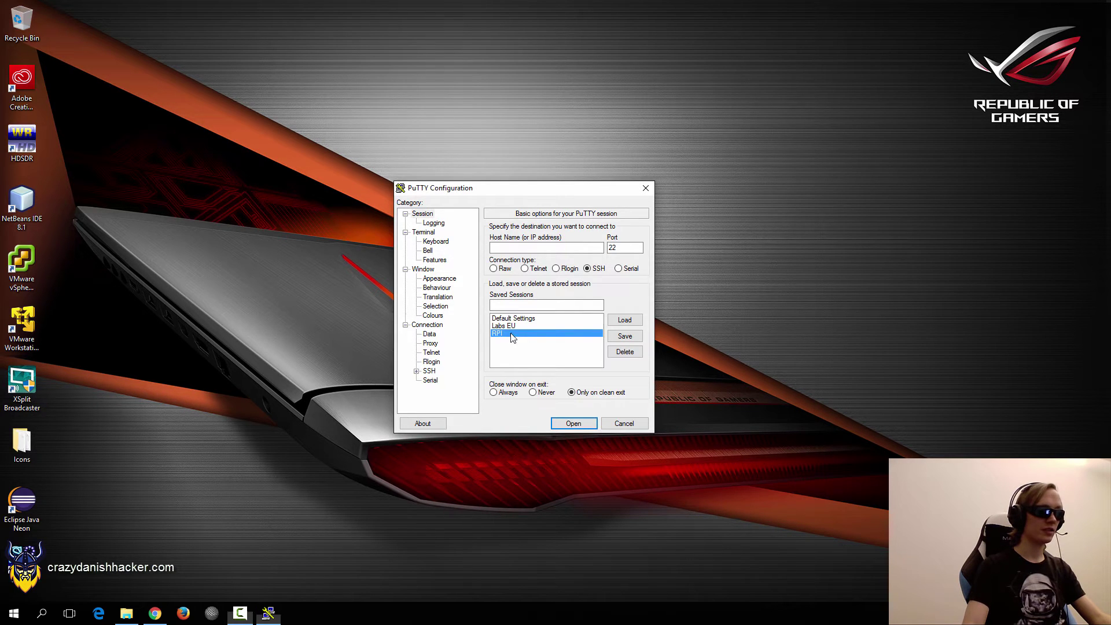
pyautogui.click(625, 322)
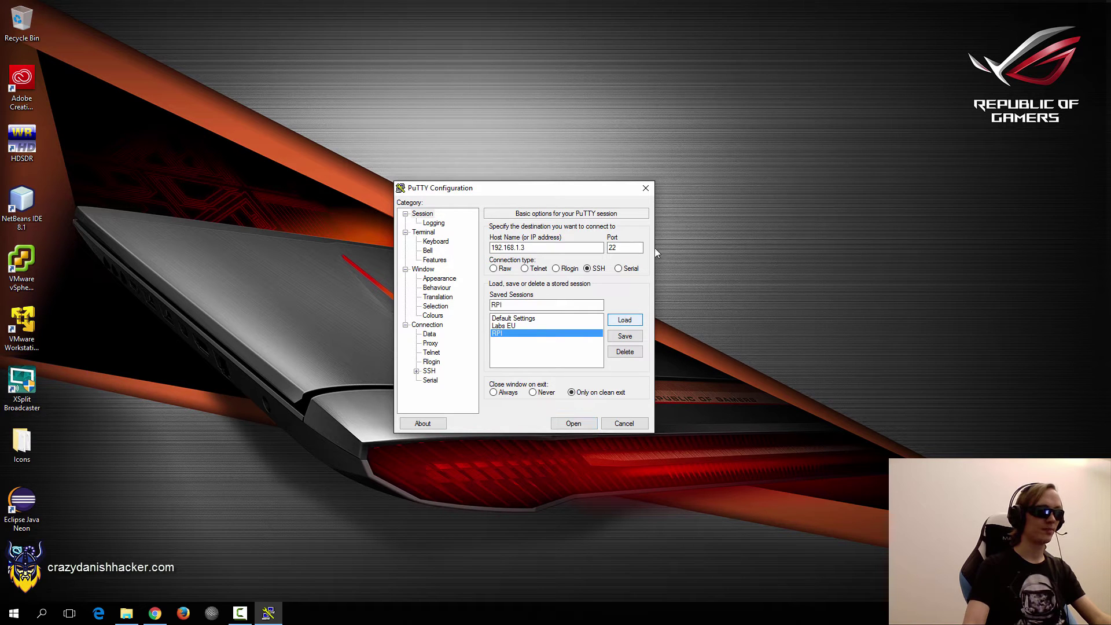
pyautogui.moveTo(557, 191); pyautogui.dragTo(568, 148)
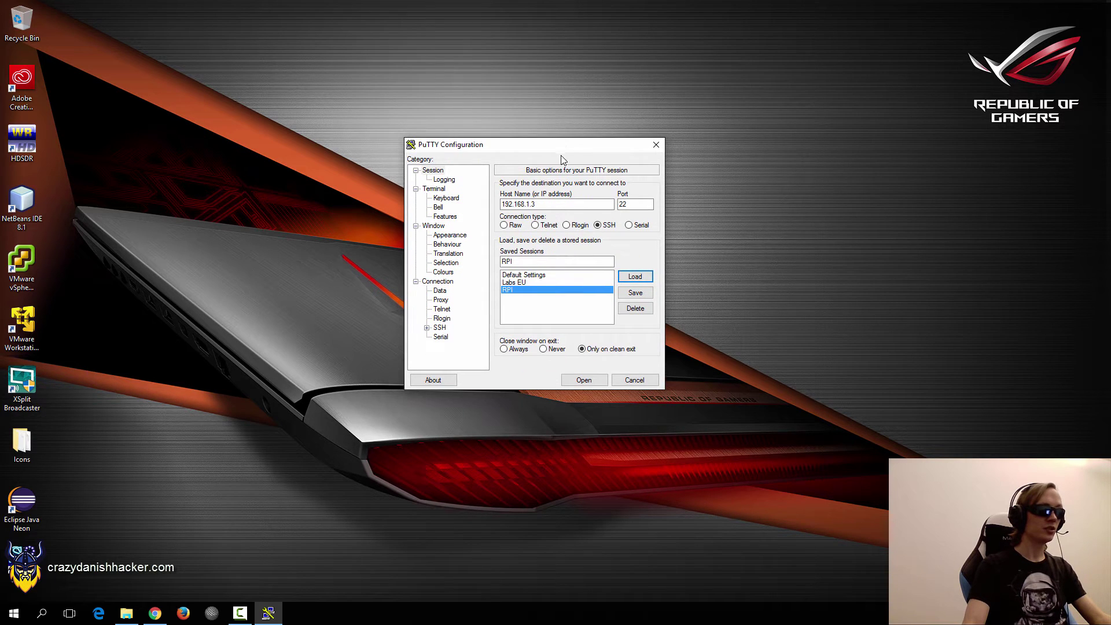
# Change the host address to 192.168.1.3 and open the SSH connection
pyautogui.click(536, 204)
pyautogui.press('BackSpace')
pyautogui.write('1')
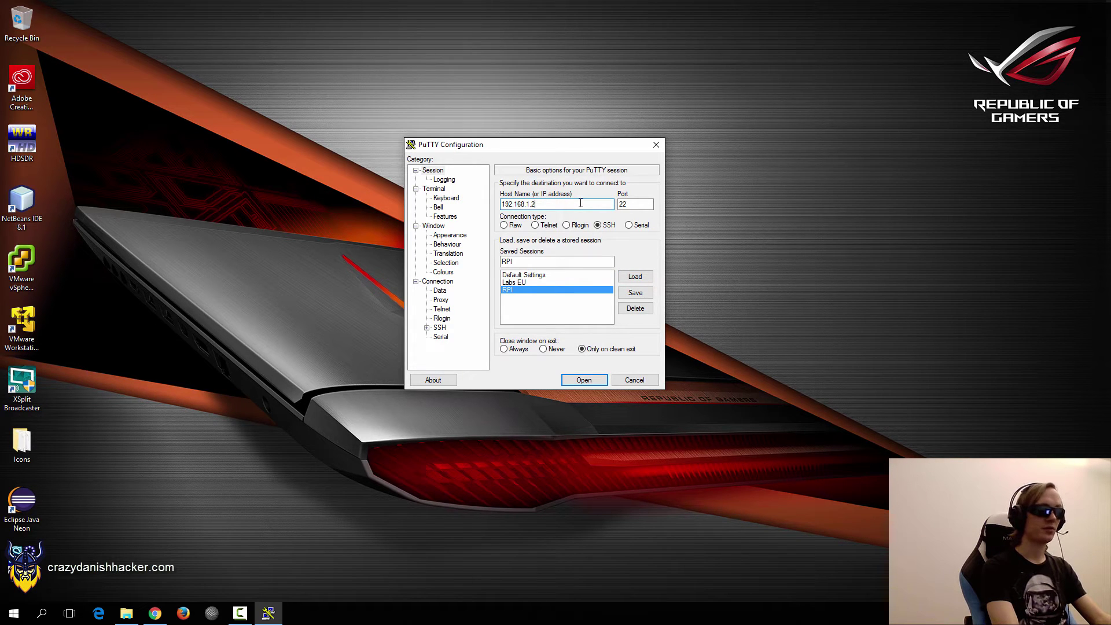
pyautogui.press('BackSpace')
pyautogui.write('3')
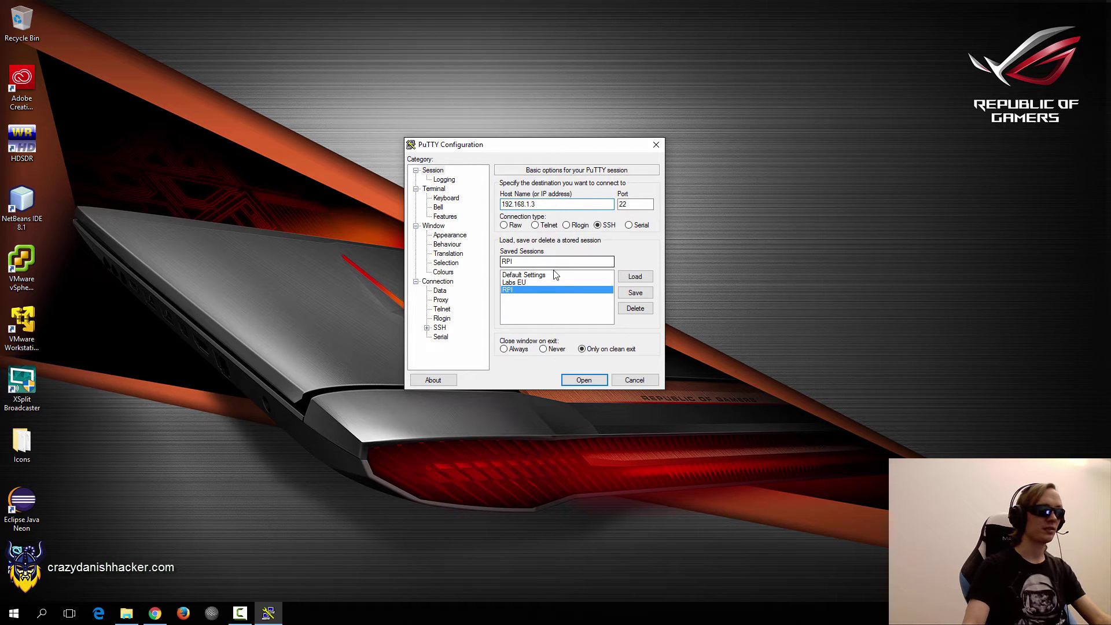
pyautogui.click(581, 381)
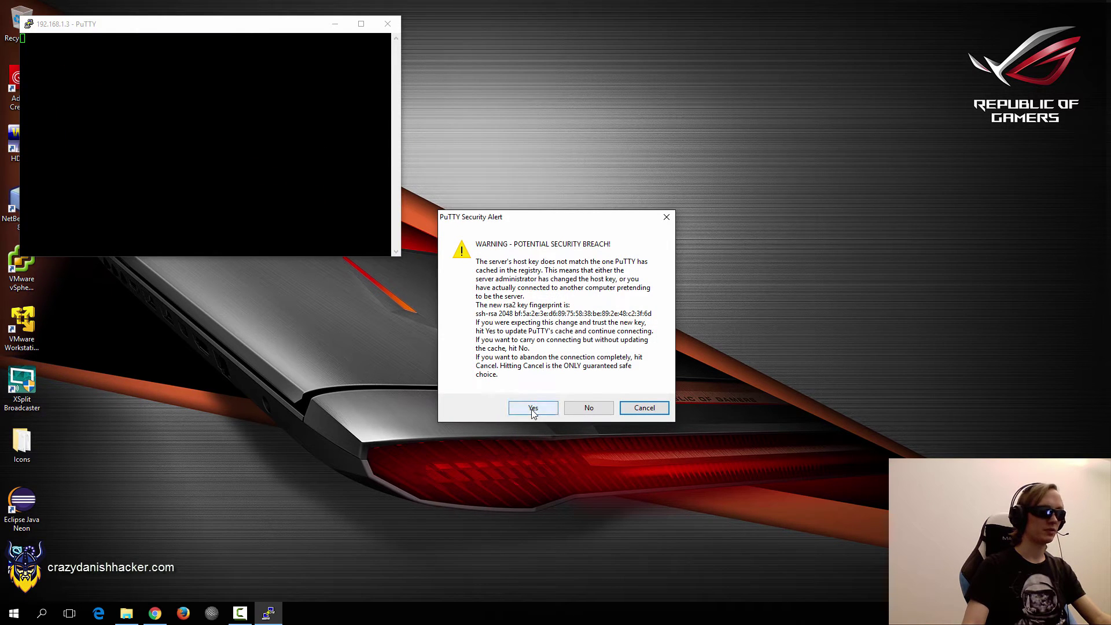
# Accept the server's new host key and log in as user pi
pyautogui.click(534, 408)
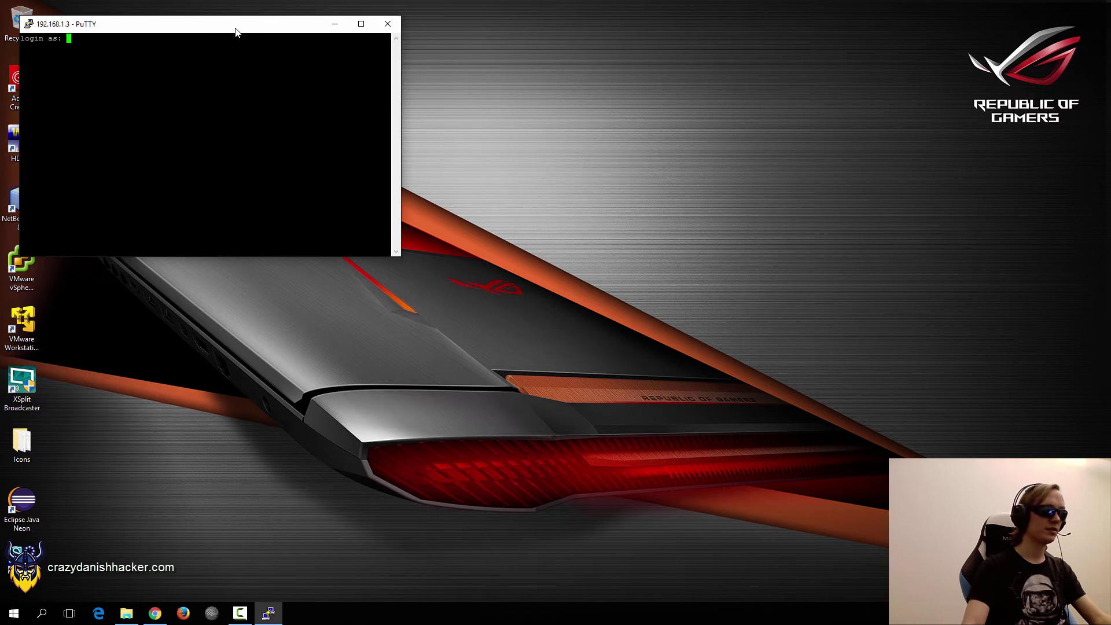
pyautogui.moveTo(236, 24); pyautogui.dragTo(594, 174)
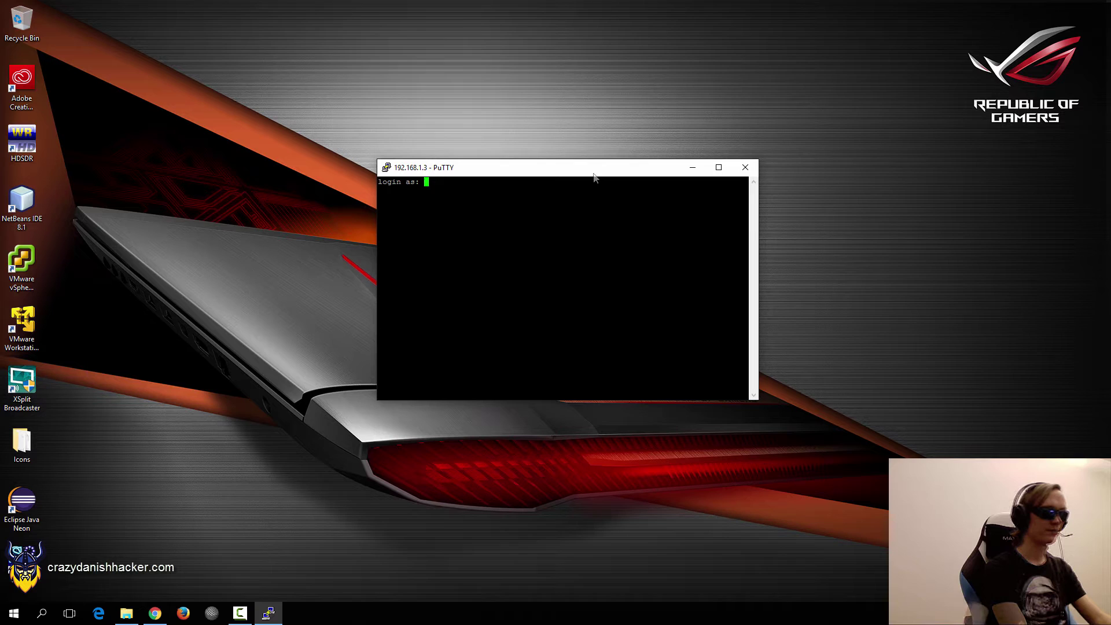
pyautogui.write('pi')
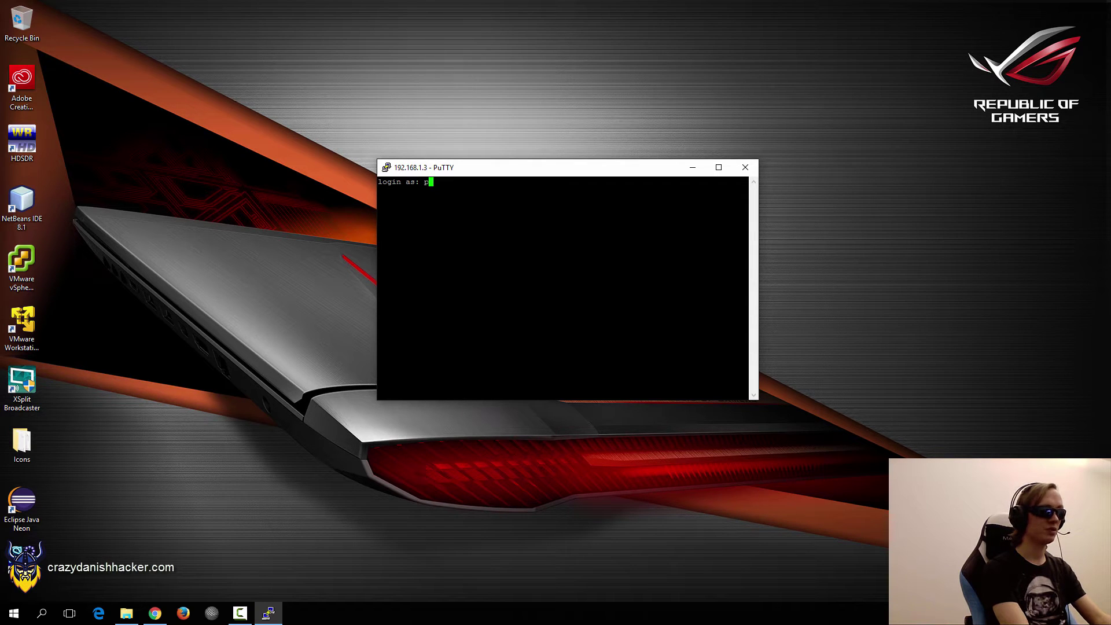
pyautogui.press('Return')
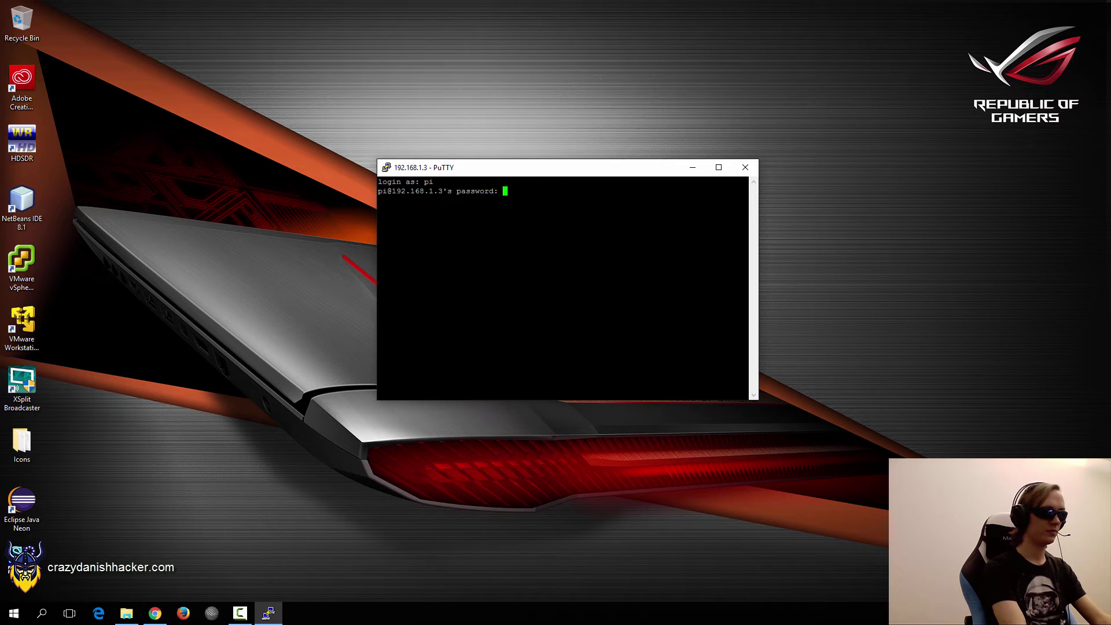
pyautogui.press('Return')
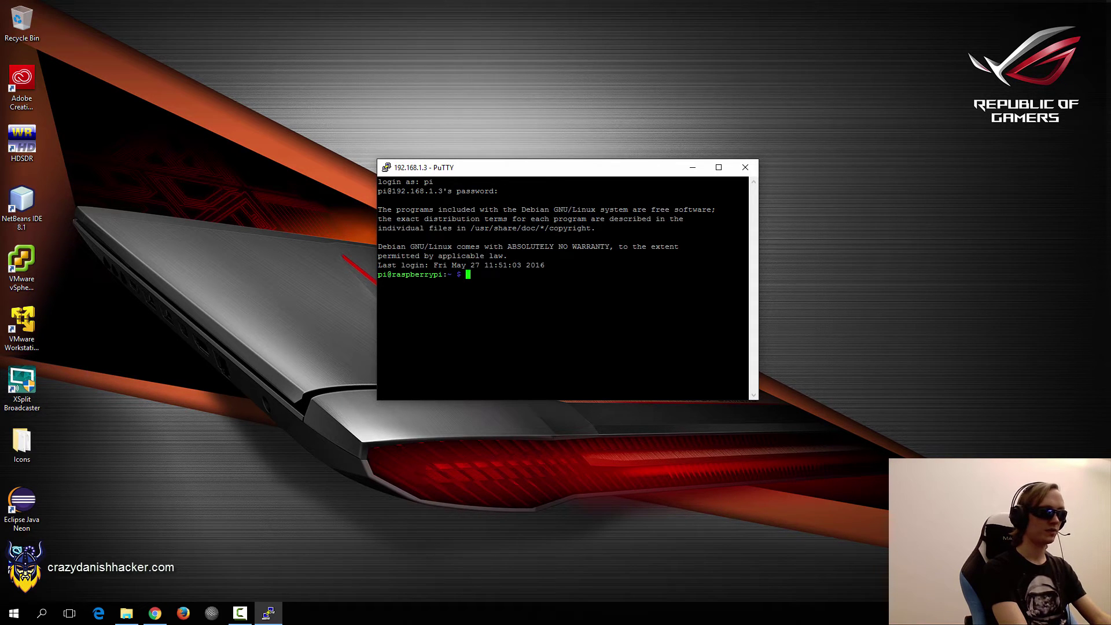
# Change the pi user's password with passwd, then clear the terminal
pyautogui.write('passwd')
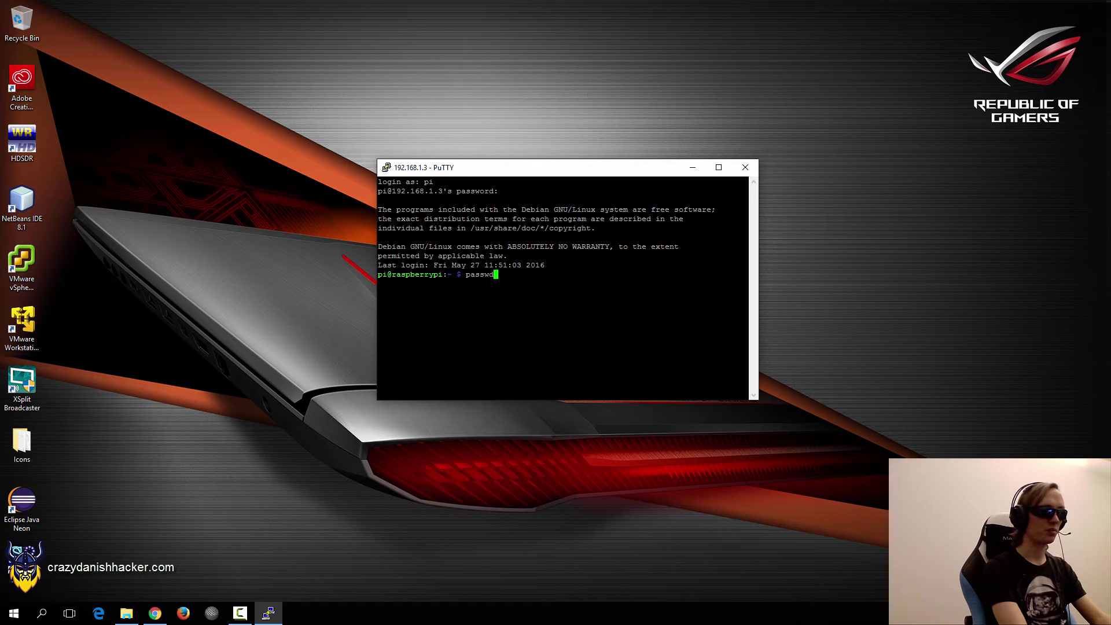
pyautogui.press('Return')
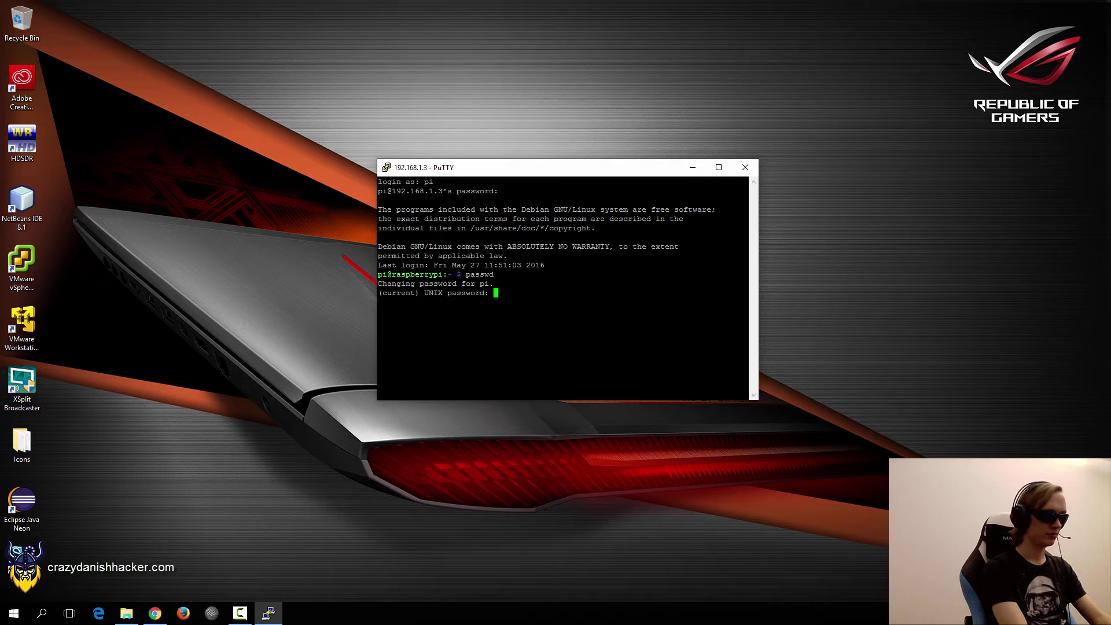
pyautogui.press('Return')
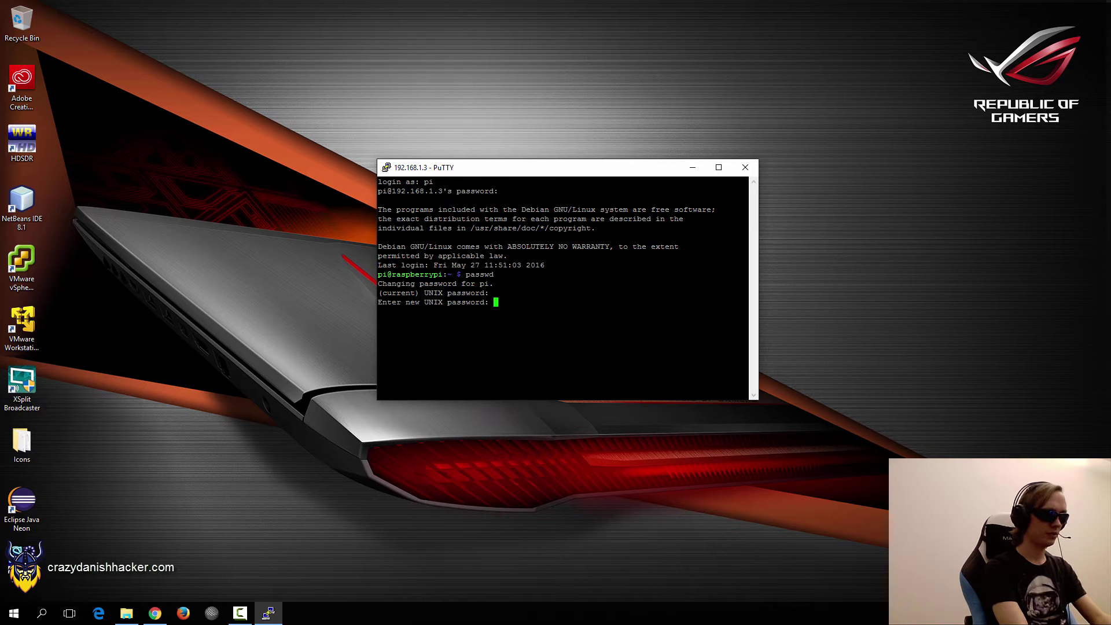
pyautogui.press('Return')
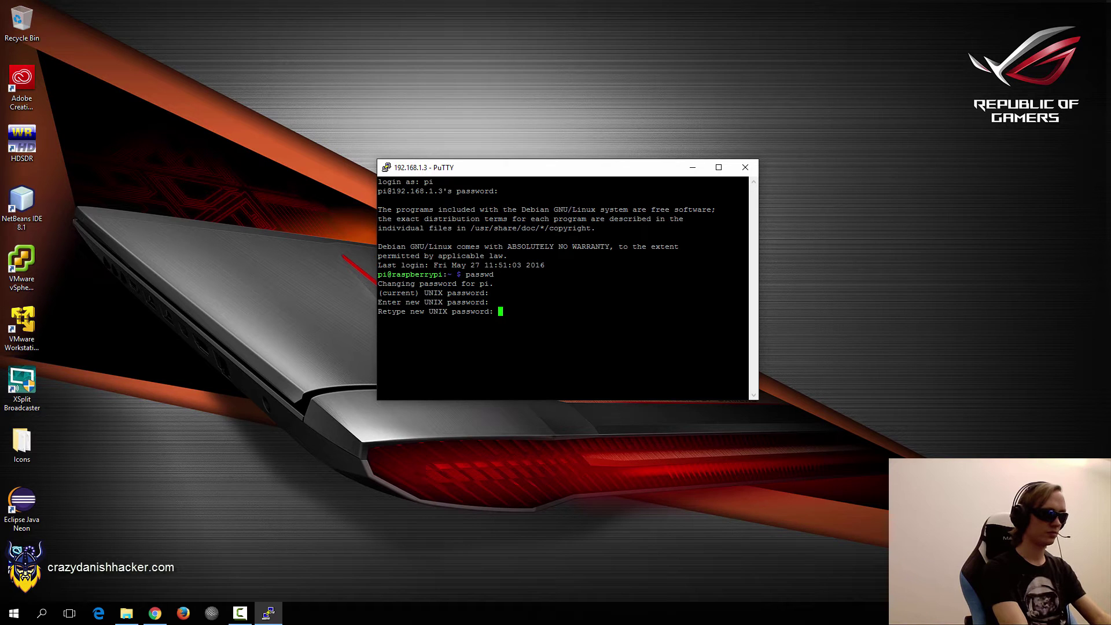
pyautogui.press('Return')
pyautogui.write('clear')
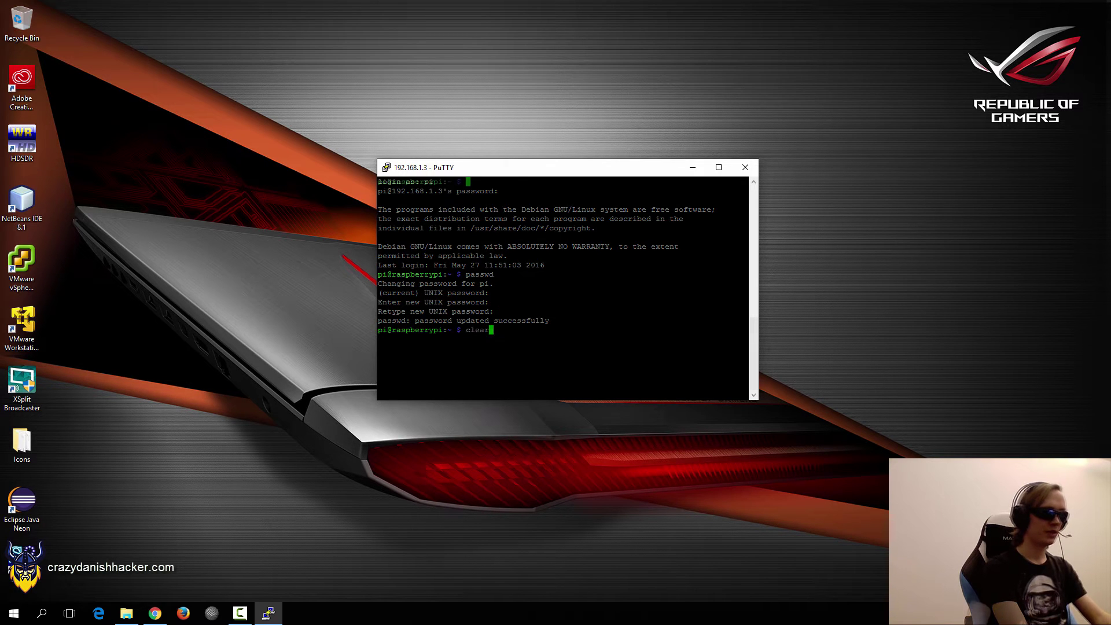
pyautogui.press('Return')
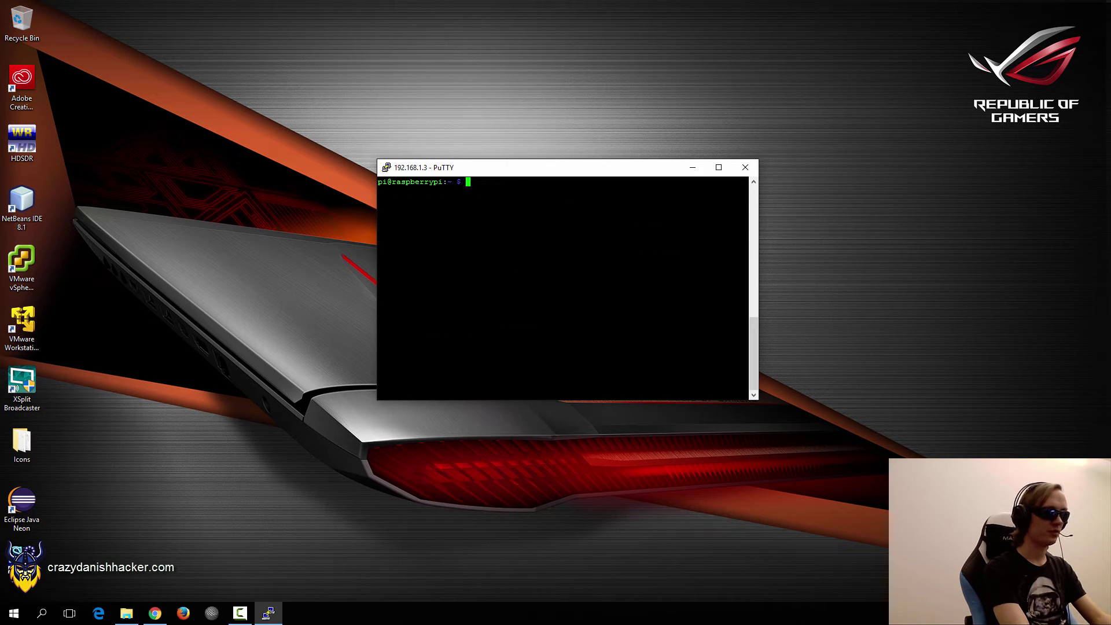
# Launch sudo raspi-config and expand the filesystem to fill the SD card
pyautogui.write('sudo raspi-co')
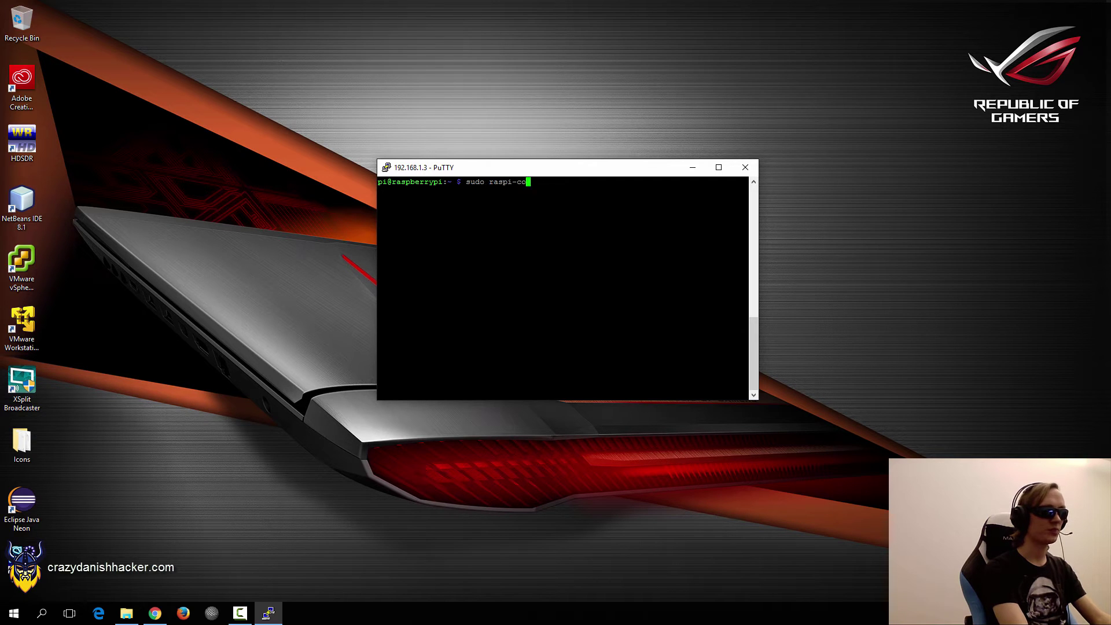
pyautogui.write('nfig')
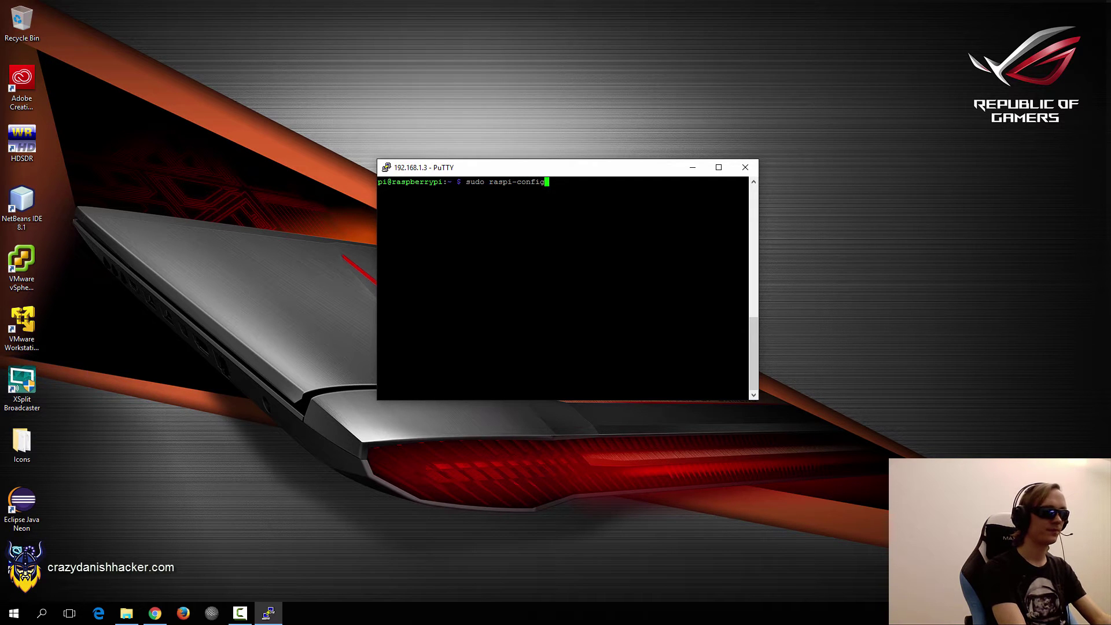
pyautogui.press('Return')
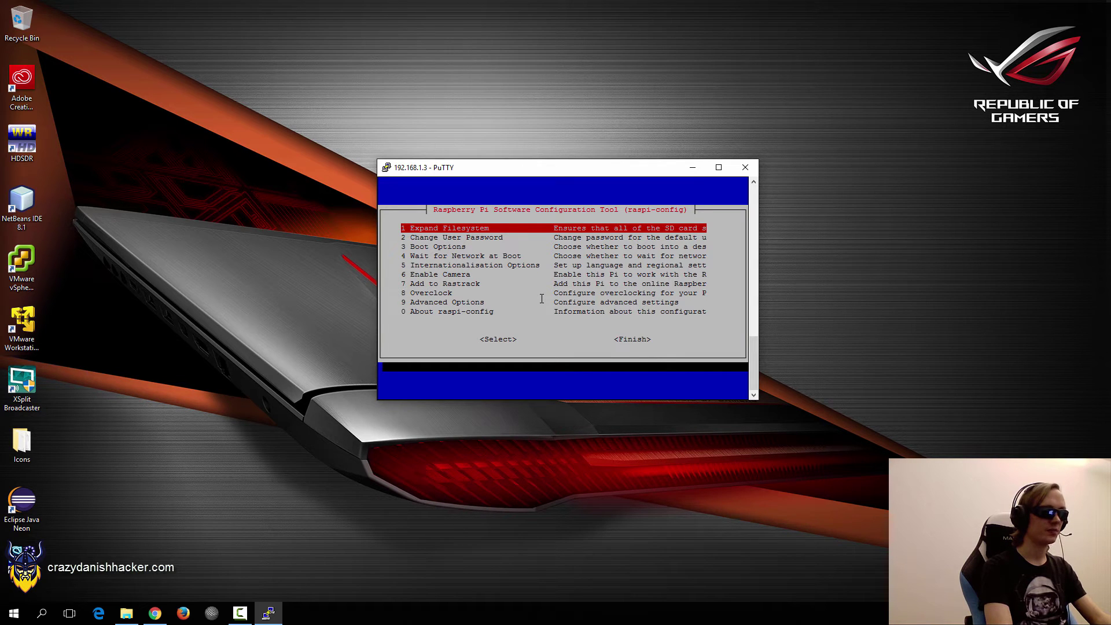
pyautogui.press('Tab')
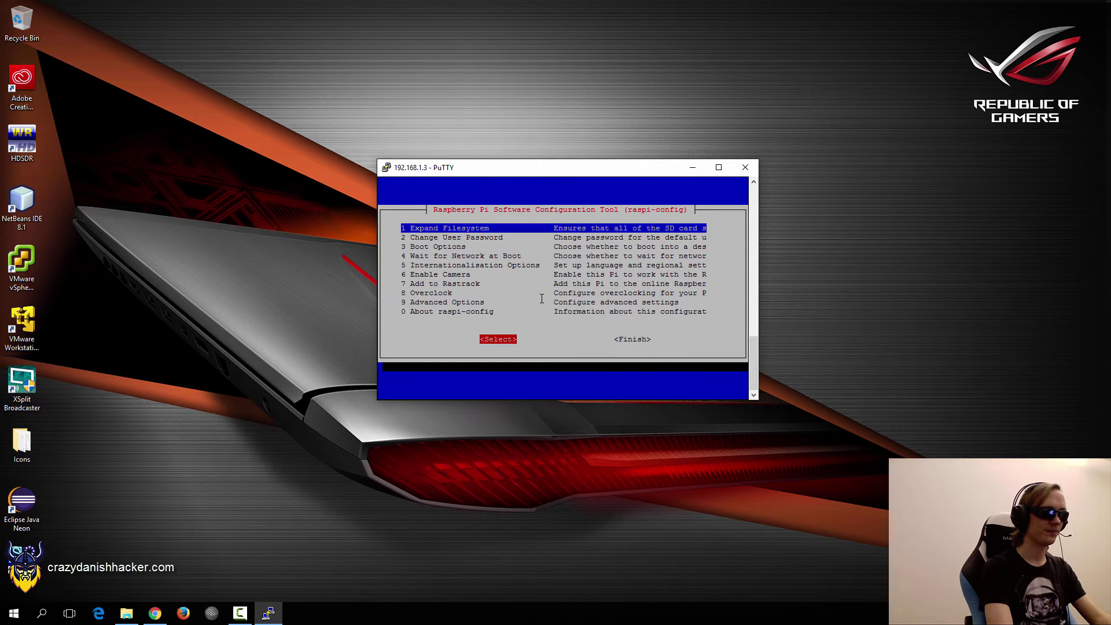
pyautogui.press('Return')
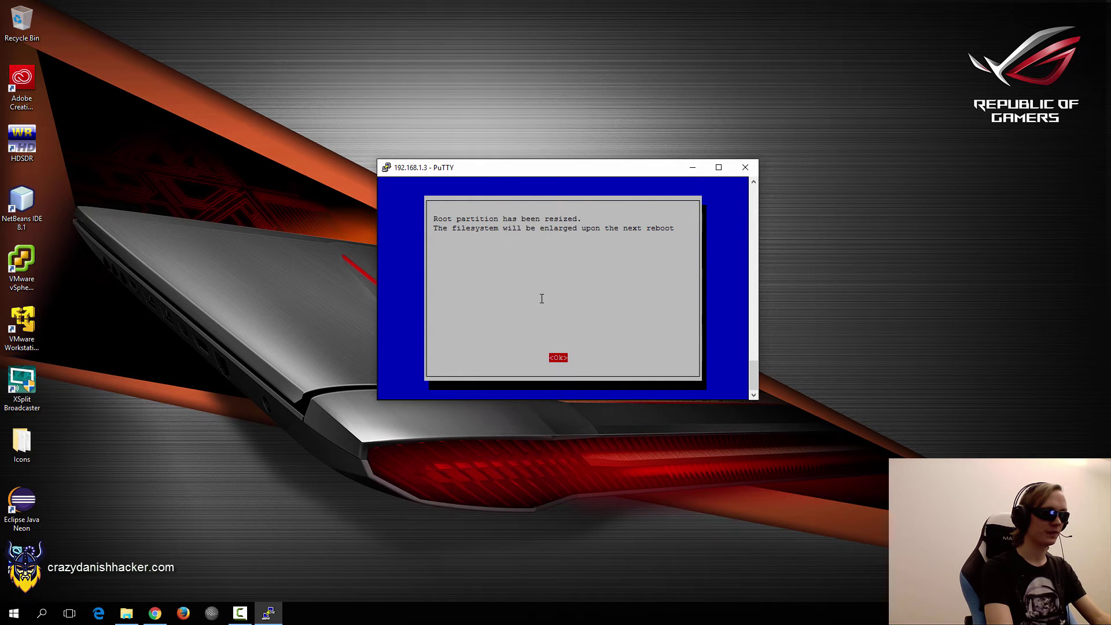
pyautogui.press('Return')
# Set the boot option to Console Autologin
pyautogui.press('Down')
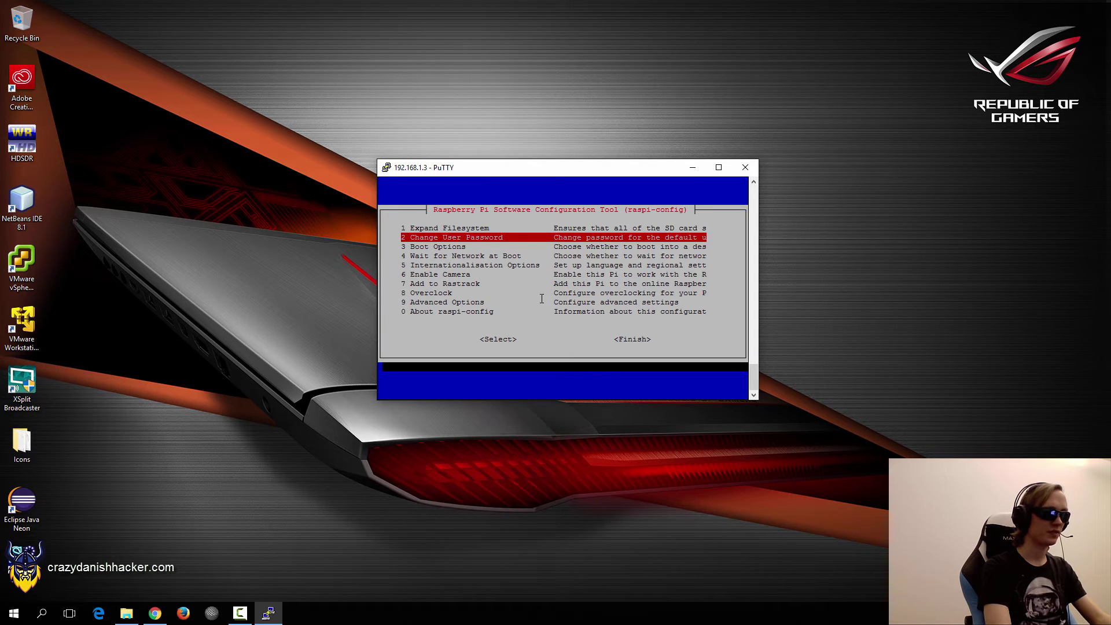
pyautogui.press('Down')
pyautogui.press('Return')
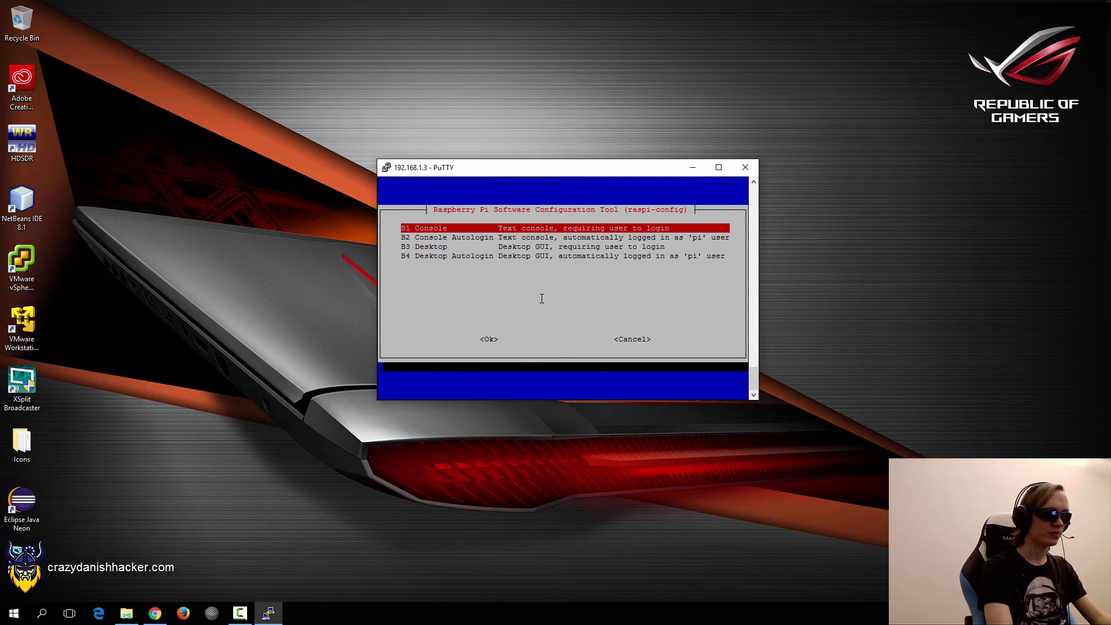
pyautogui.press('Down')
pyautogui.press('Down')
pyautogui.press('Down')
pyautogui.press('Up')
pyautogui.press('Up')
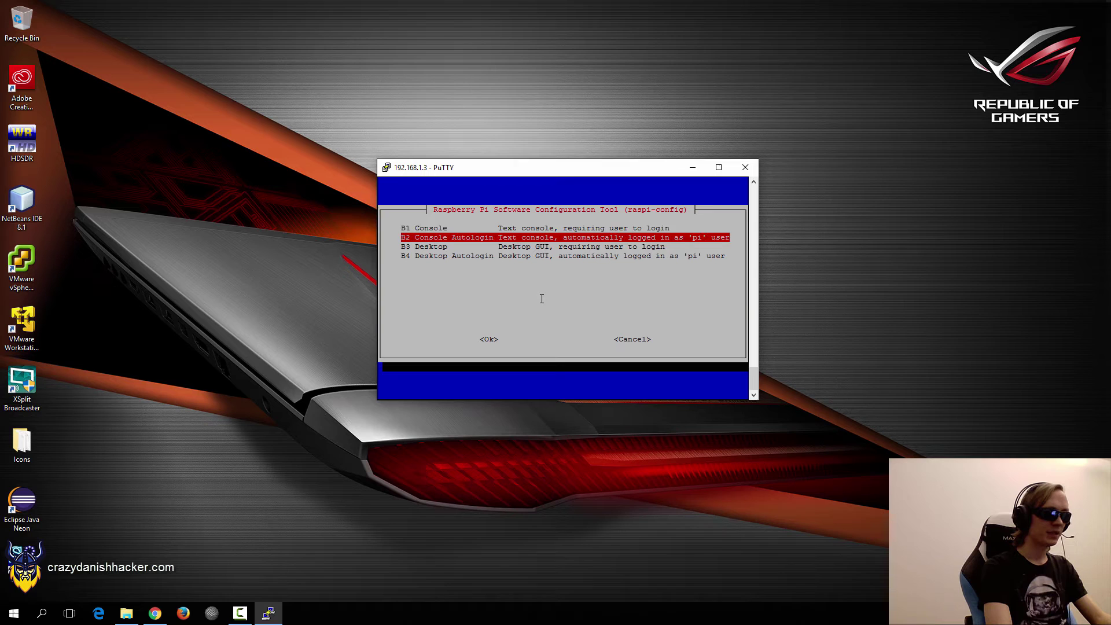
pyautogui.press('Up')
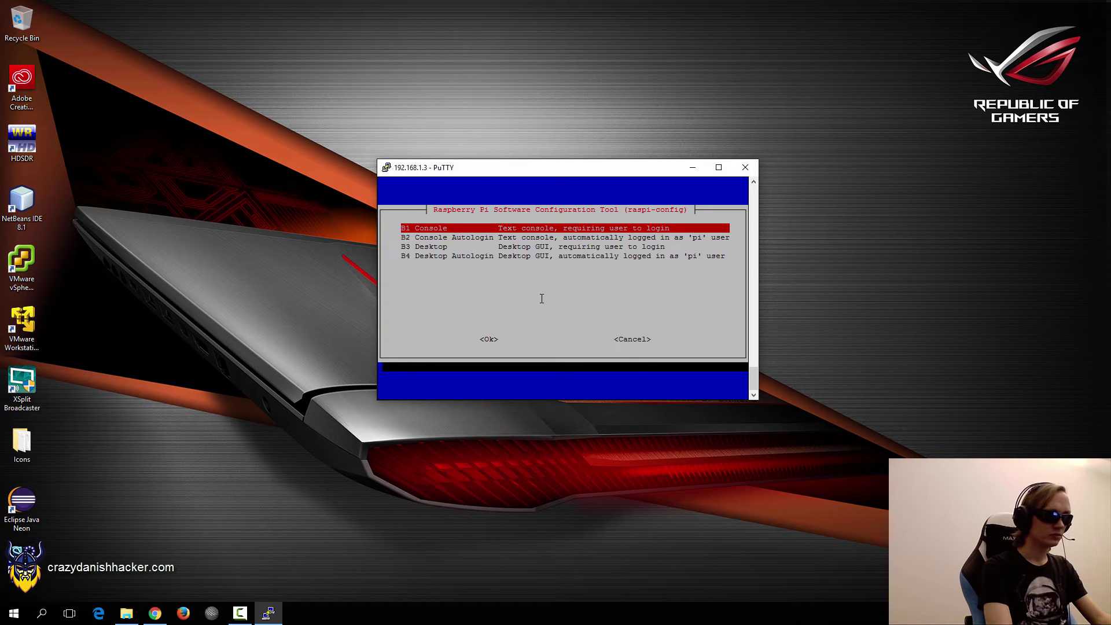
pyautogui.press('Down')
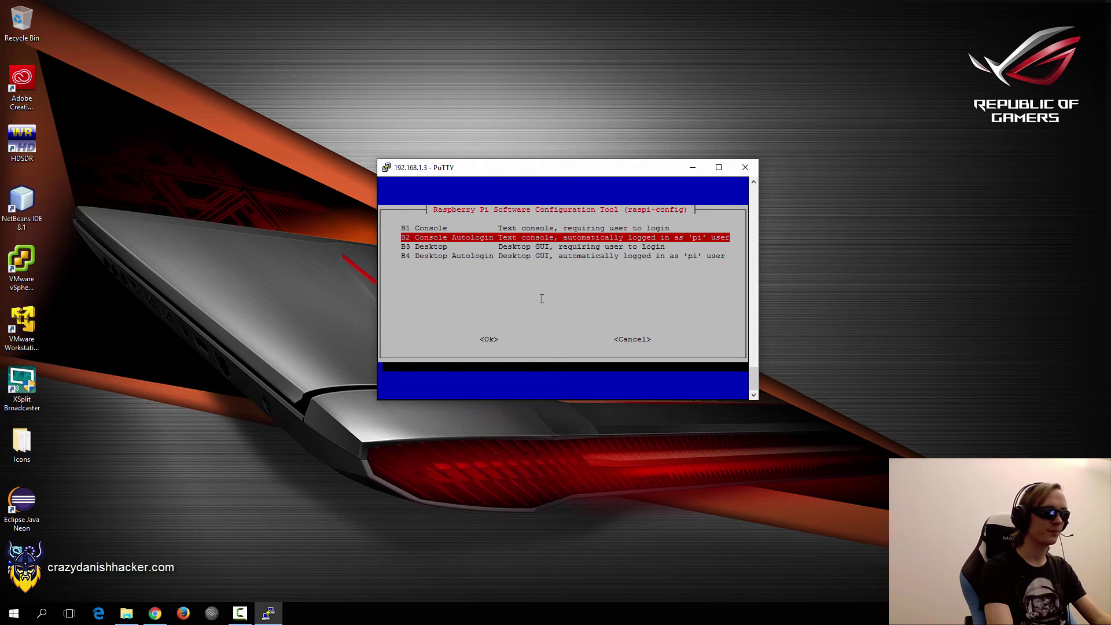
pyautogui.press('Tab')
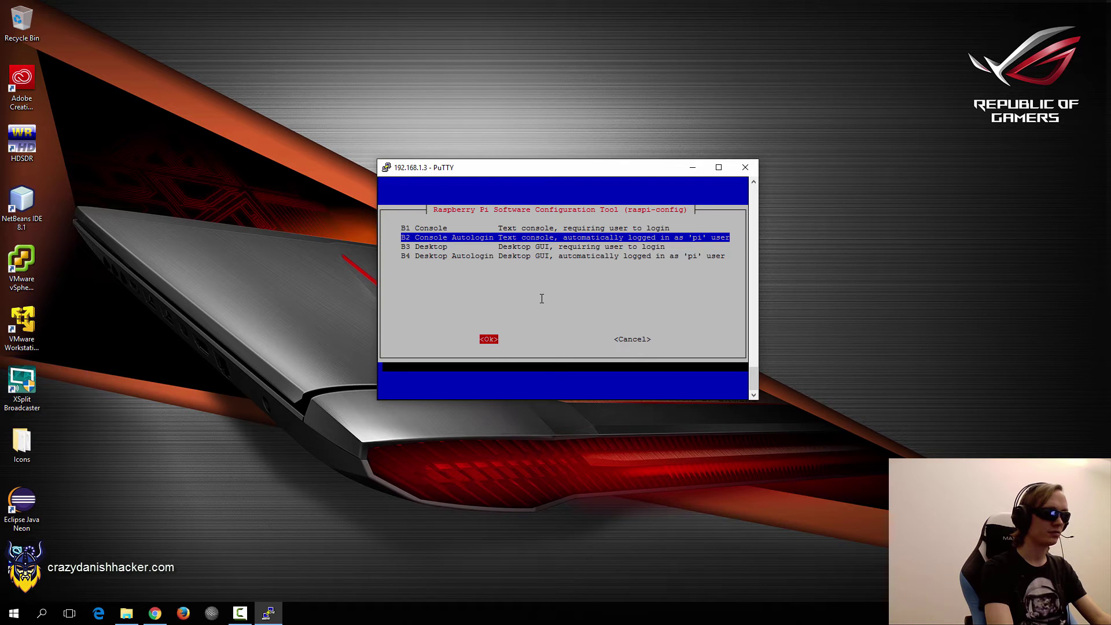
pyautogui.press('Right')
pyautogui.press('Tab')
pyautogui.press('Tab')
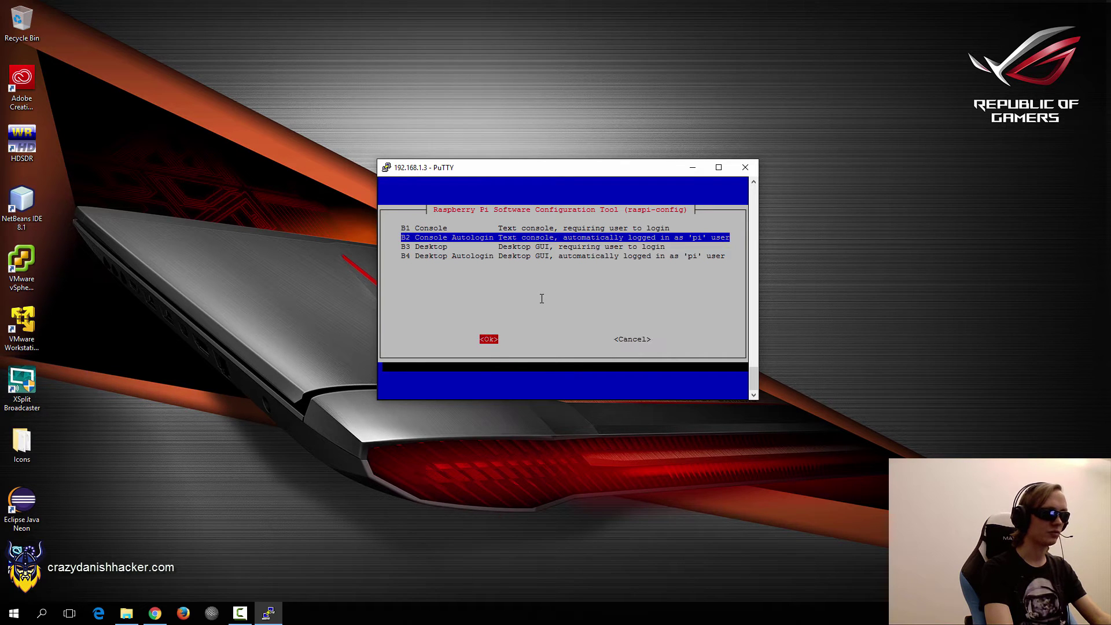
pyautogui.press('Return')
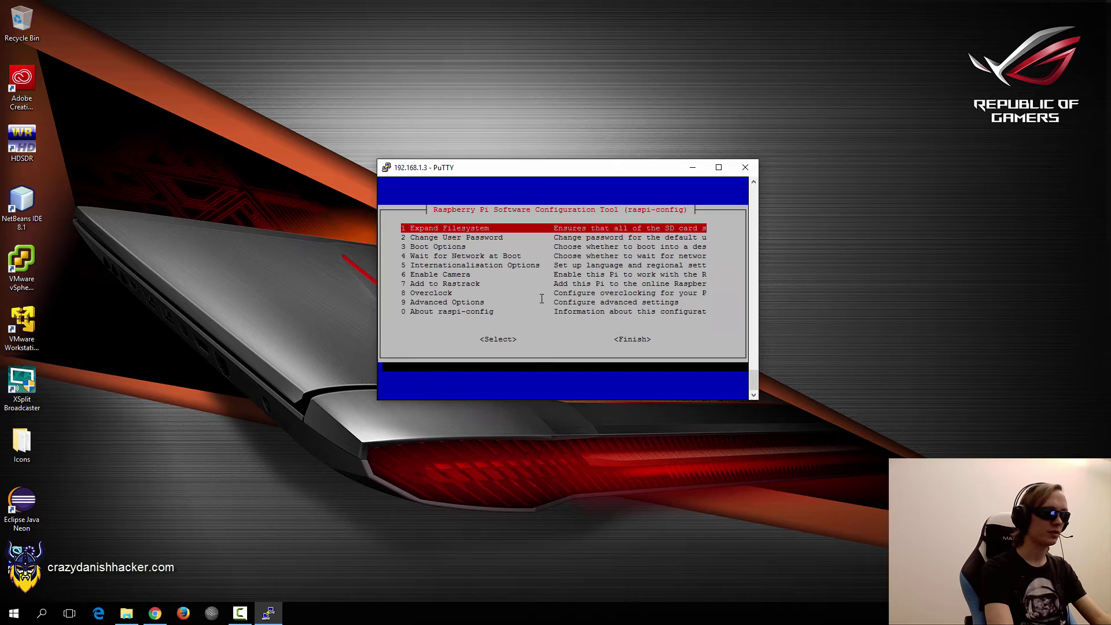
# Look through the Internationalisation Options, then return to the main menu
pyautogui.press('Down')
pyautogui.press('Down')
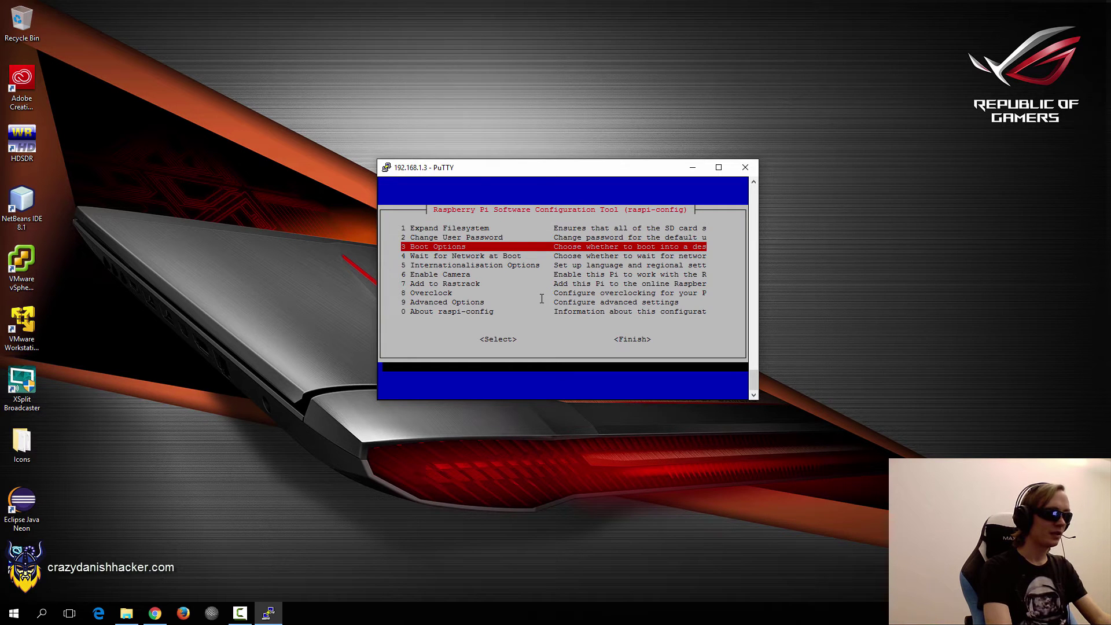
pyautogui.press('Down')
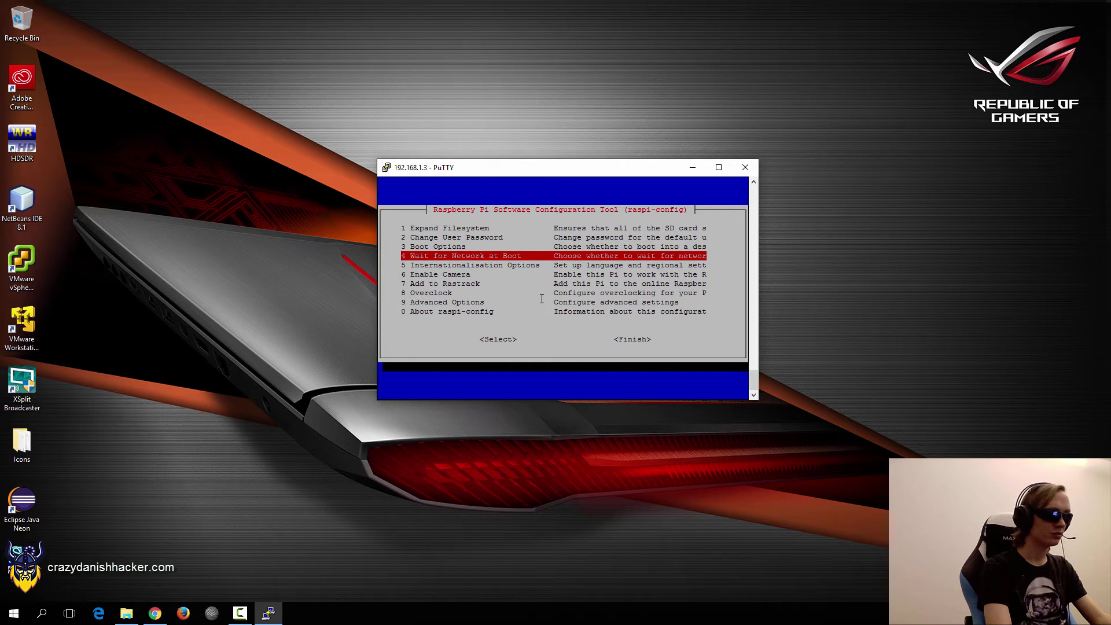
pyautogui.press('Down')
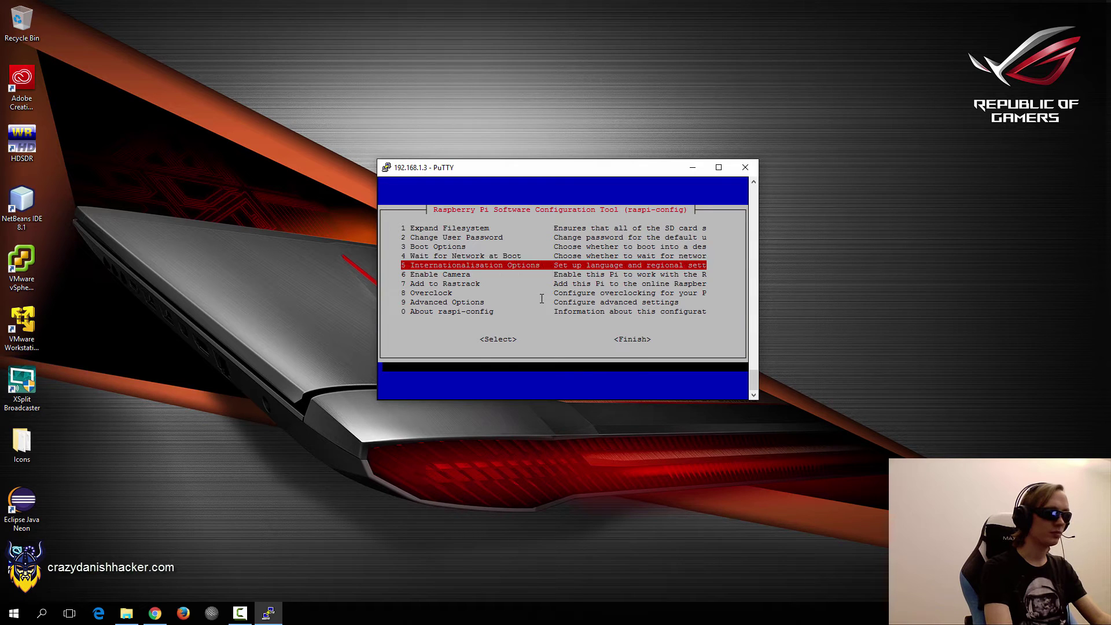
pyautogui.press('Tab')
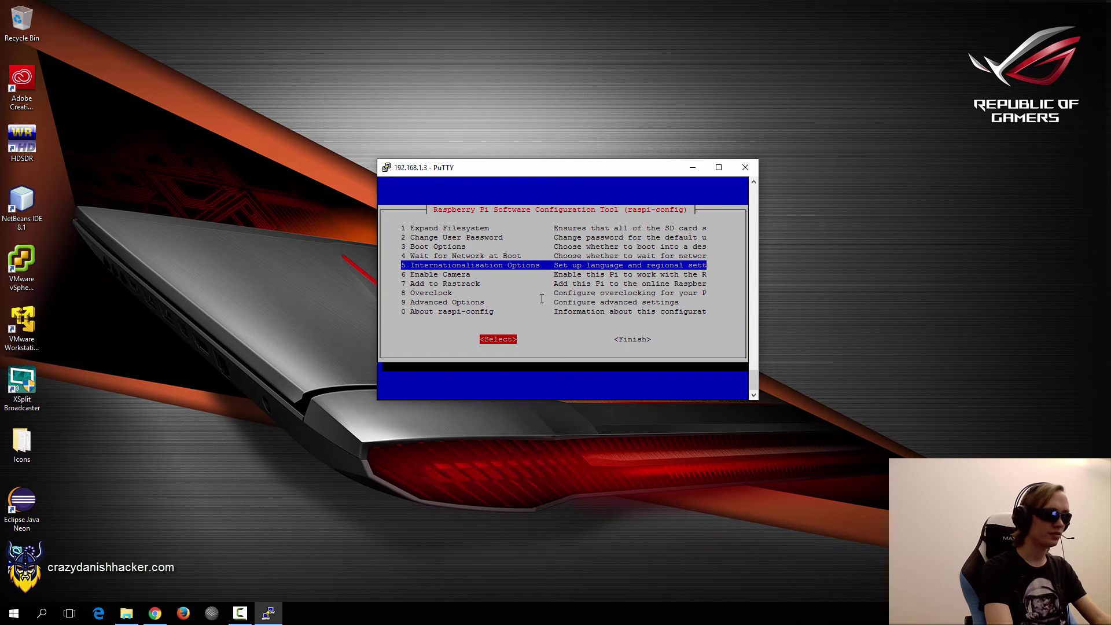
pyautogui.press('Return')
pyautogui.press('Down')
pyautogui.press('Down')
pyautogui.press('Down')
pyautogui.press('Up')
pyautogui.press('Up')
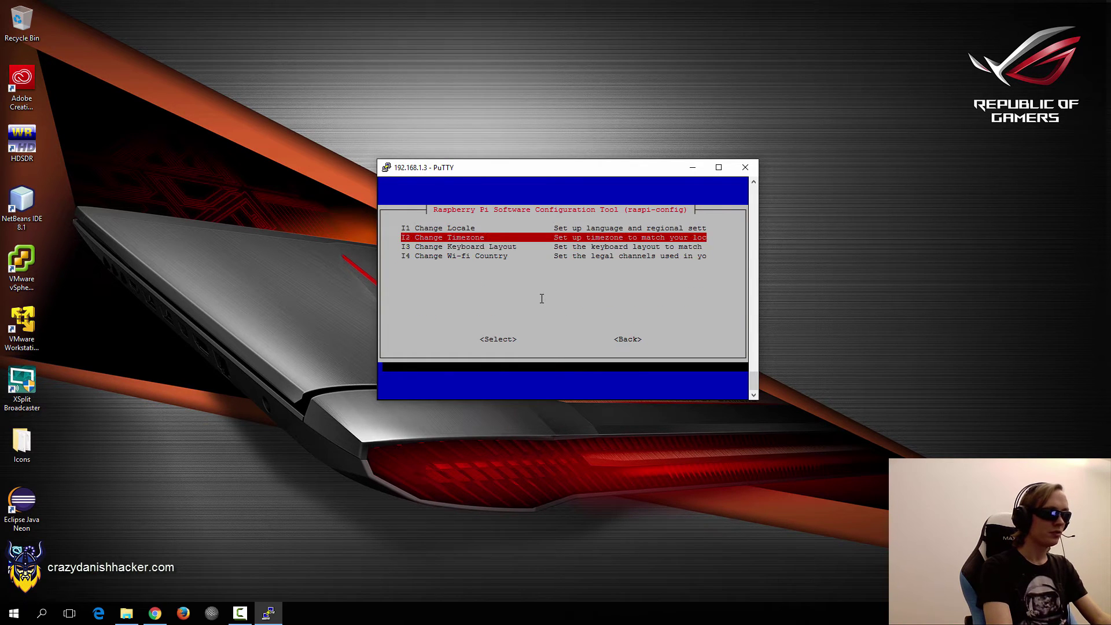
pyautogui.press('Up')
pyautogui.press('Down')
pyautogui.press('Down')
pyautogui.press('Down')
pyautogui.press('Up')
pyautogui.press('Down')
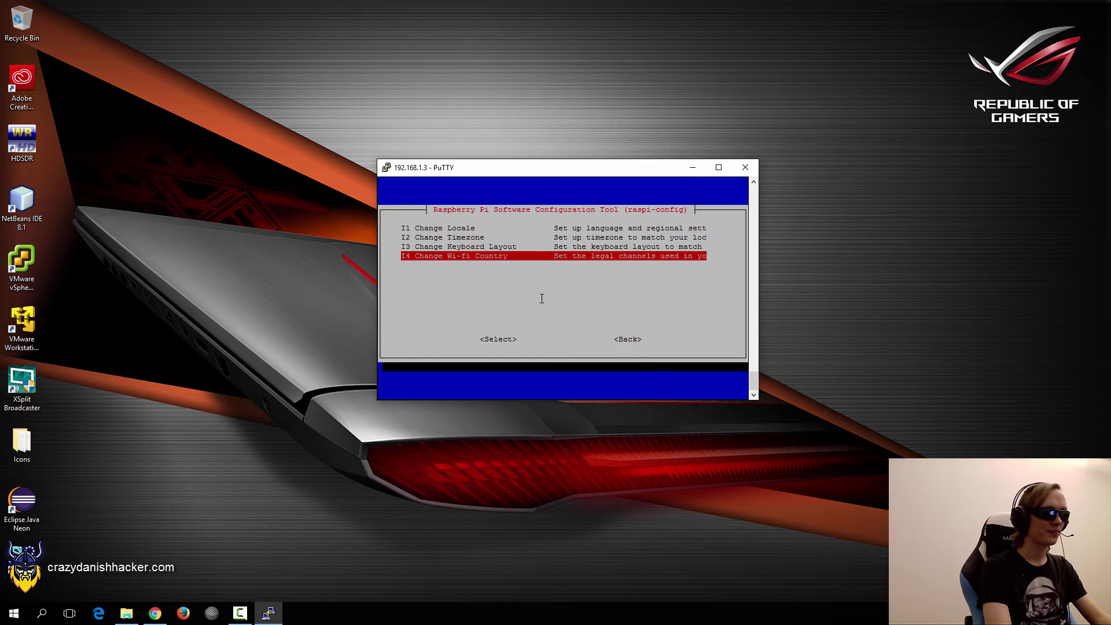
pyautogui.press('Tab')
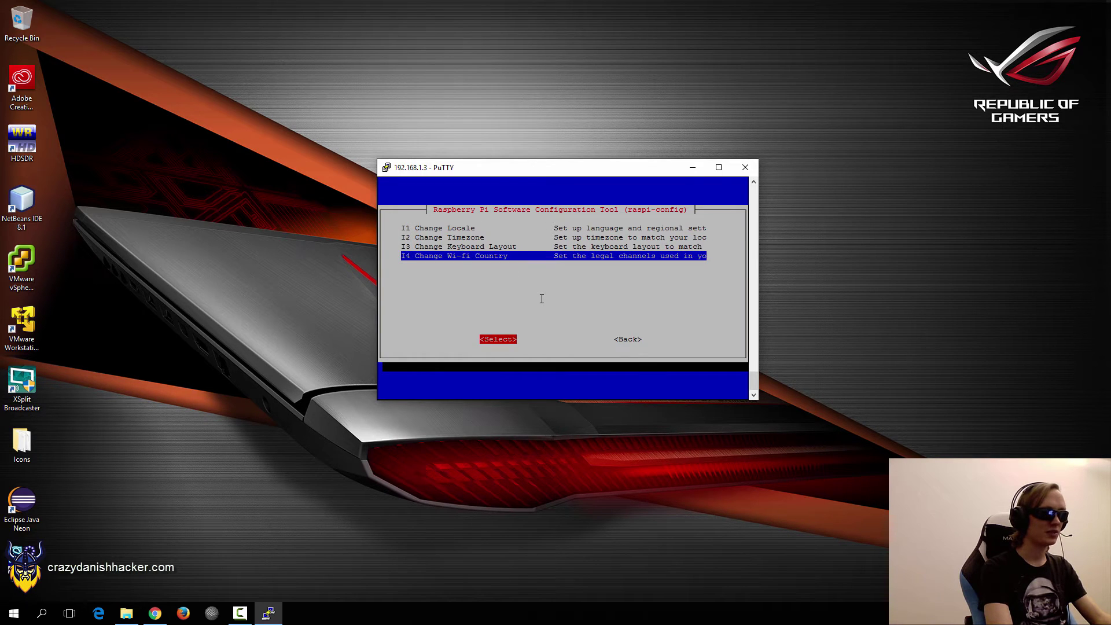
pyautogui.press('Escape')
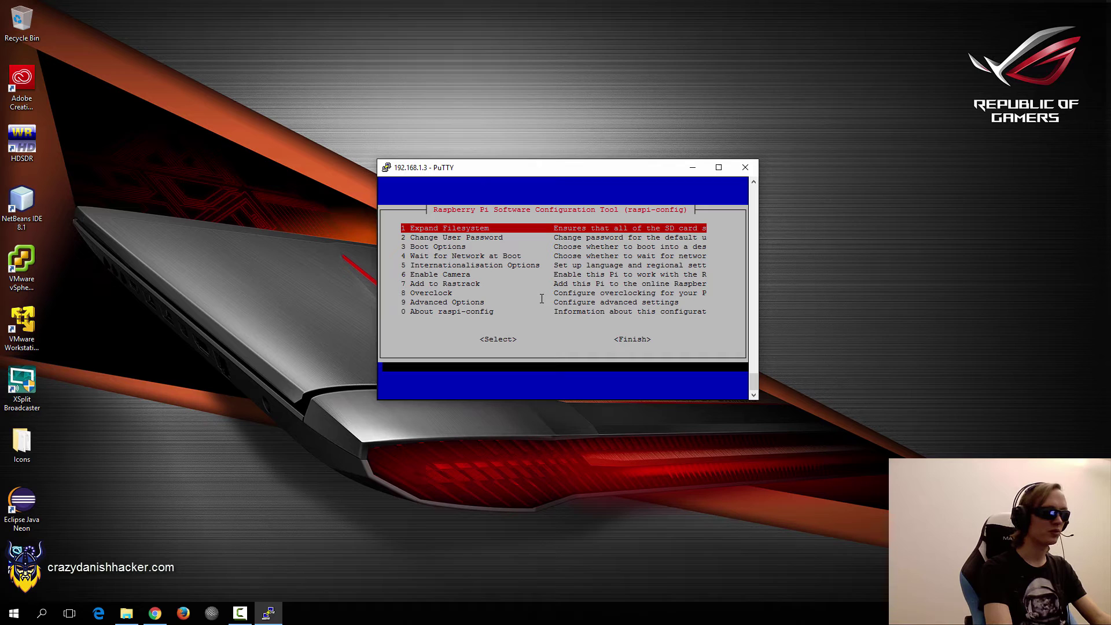
# Move down the main menu past Camera, Rastrack and Overclock to open Advanced Options
pyautogui.press('Tab')
pyautogui.hotkey('shift', 'Tab')
pyautogui.hotkey('shift', 'Tab')
pyautogui.press('Tab')
pyautogui.press('Down')
pyautogui.press('Down')
pyautogui.press('Down')
pyautogui.press('Down')
pyautogui.press('Down')
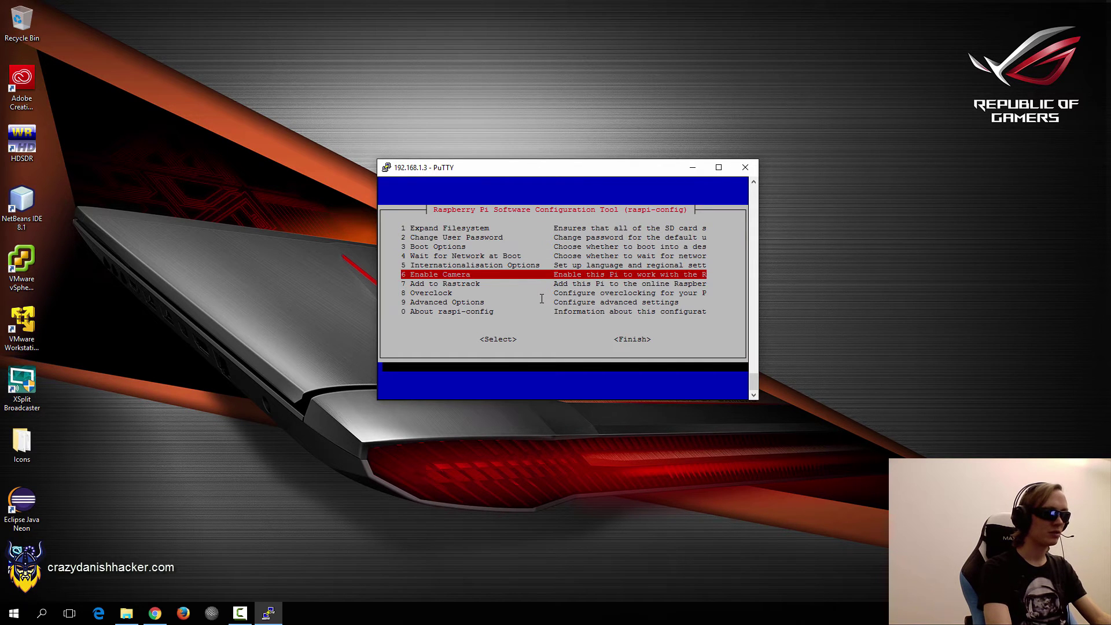
pyautogui.press('Down')
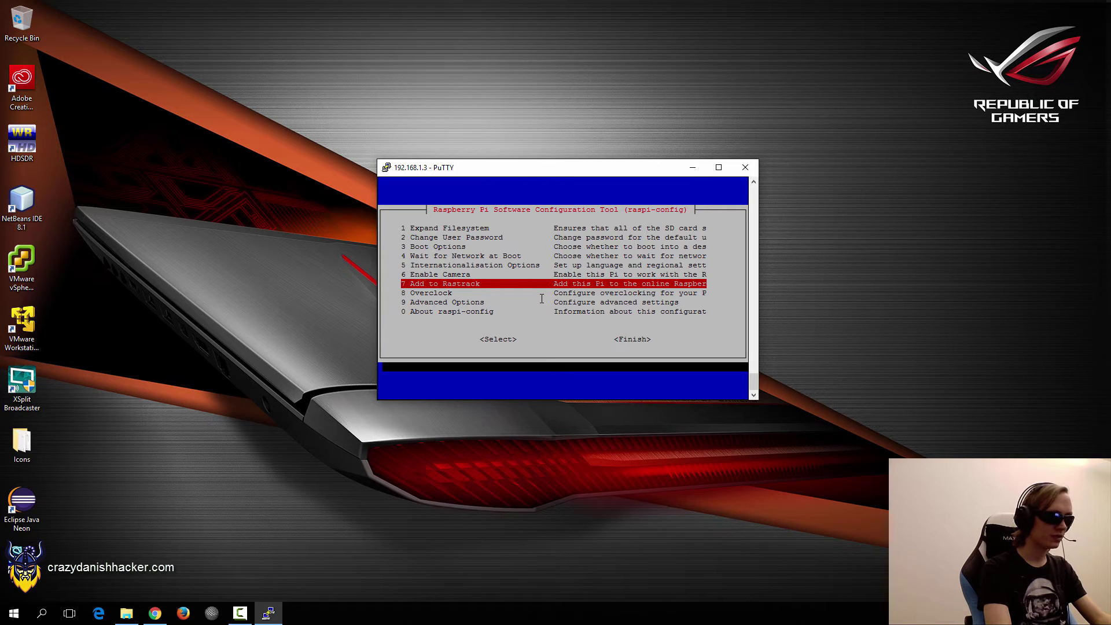
pyautogui.press('Down')
pyautogui.press('Down')
pyautogui.press('Down')
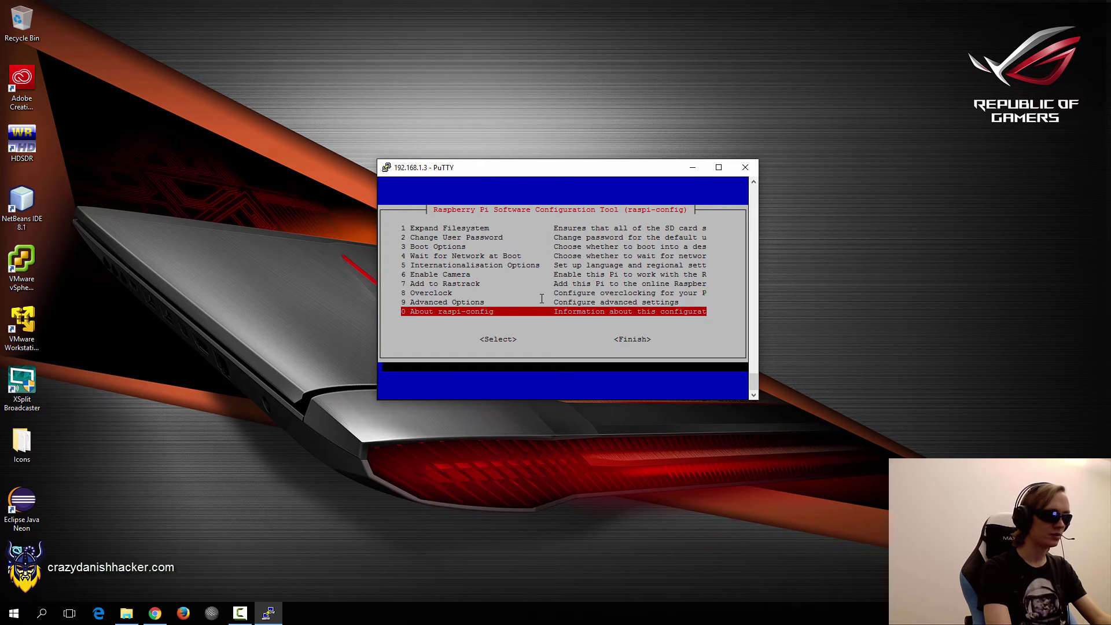
pyautogui.press('Up')
pyautogui.press('Return')
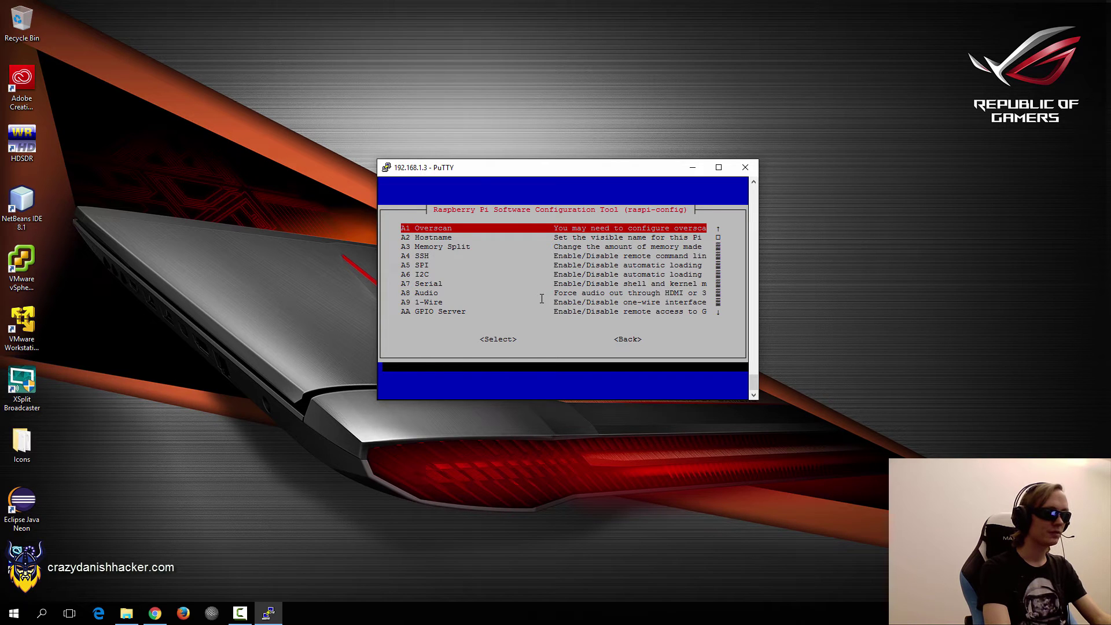
# Change the hostname from raspberrypi to piwalk
pyautogui.press('Down')
pyautogui.press('Tab')
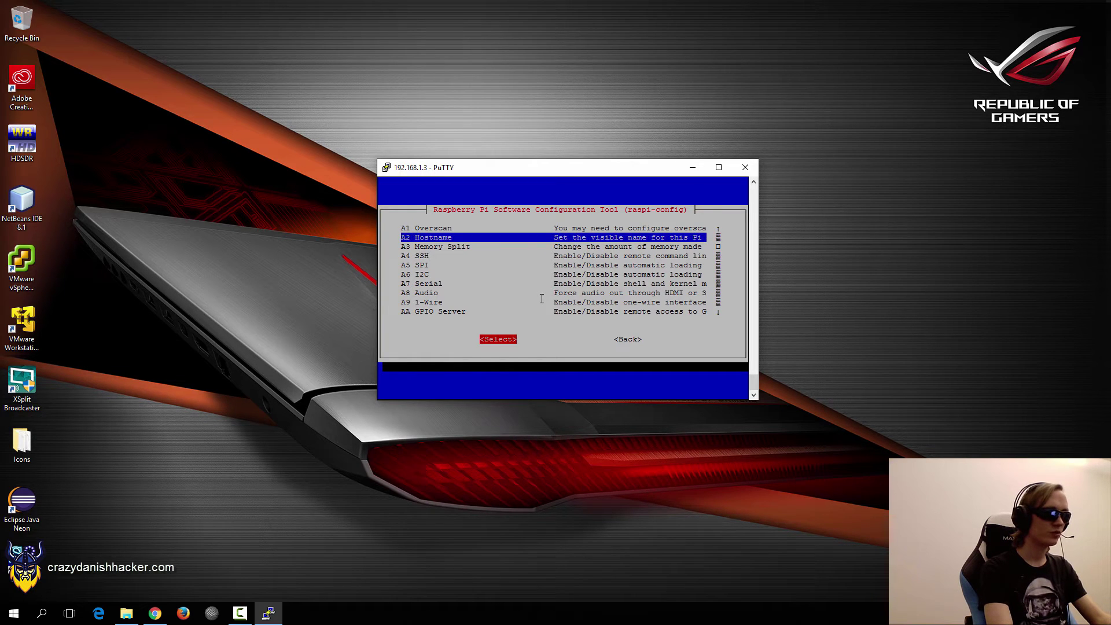
pyautogui.press('Return')
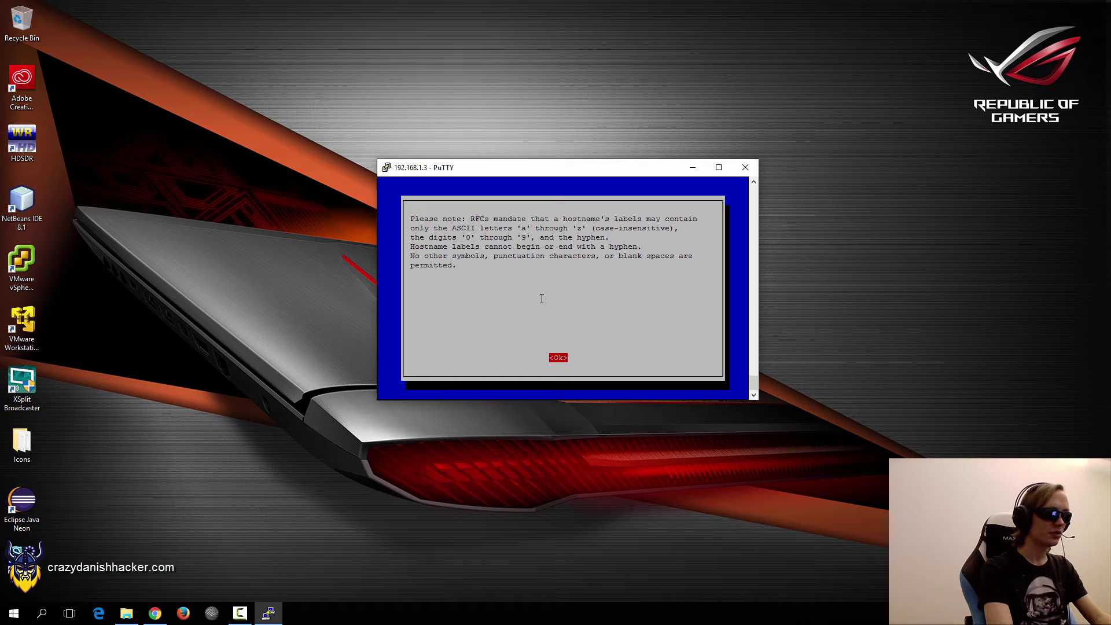
pyautogui.press('Return')
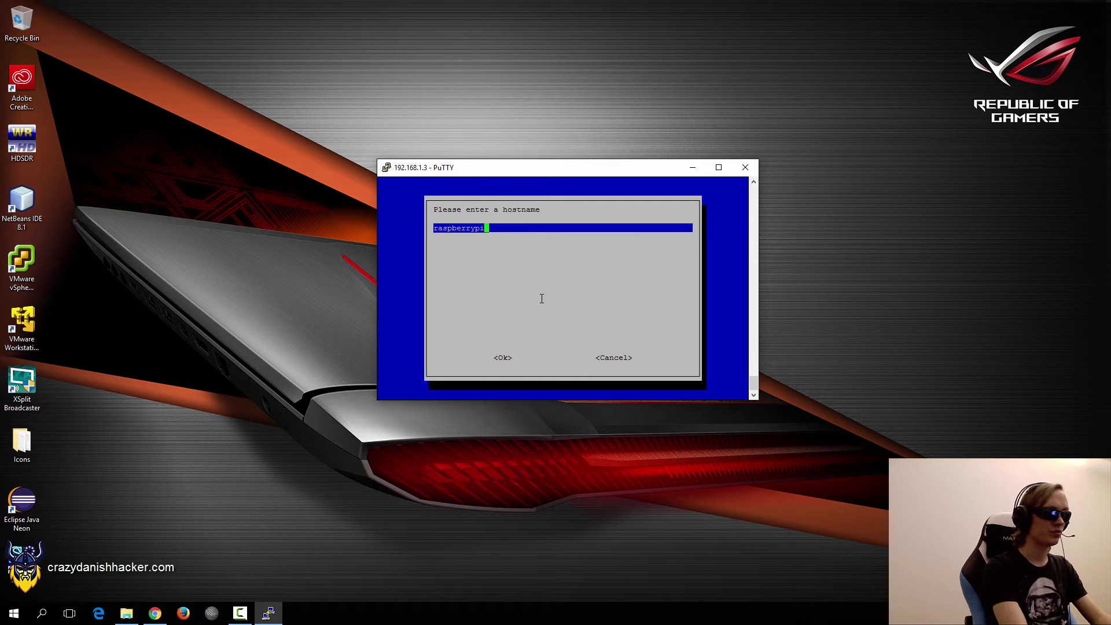
pyautogui.press('BackSpace')
pyautogui.press('BackSpace')
pyautogui.press('BackSpace')
pyautogui.press('BackSpace')
pyautogui.press('BackSpace')
pyautogui.press('BackSpace')
pyautogui.press('BackSpace')
pyautogui.press('BackSpace')
pyautogui.press('BackSpace')
pyautogui.press('BackSpace')
pyautogui.press('BackSpace')
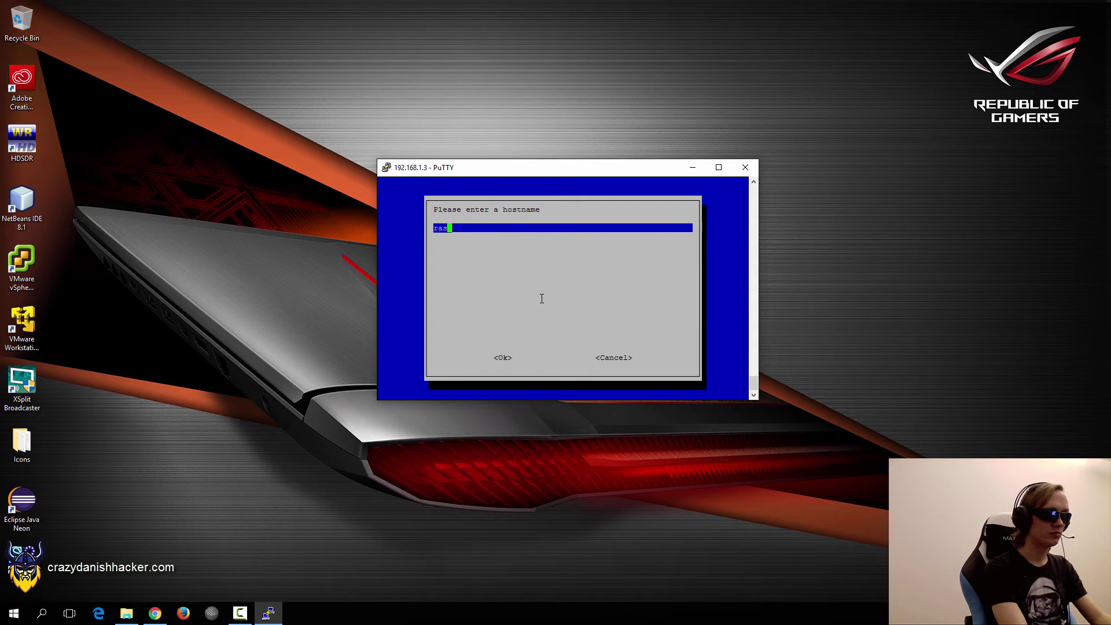
pyautogui.write('piwalk')
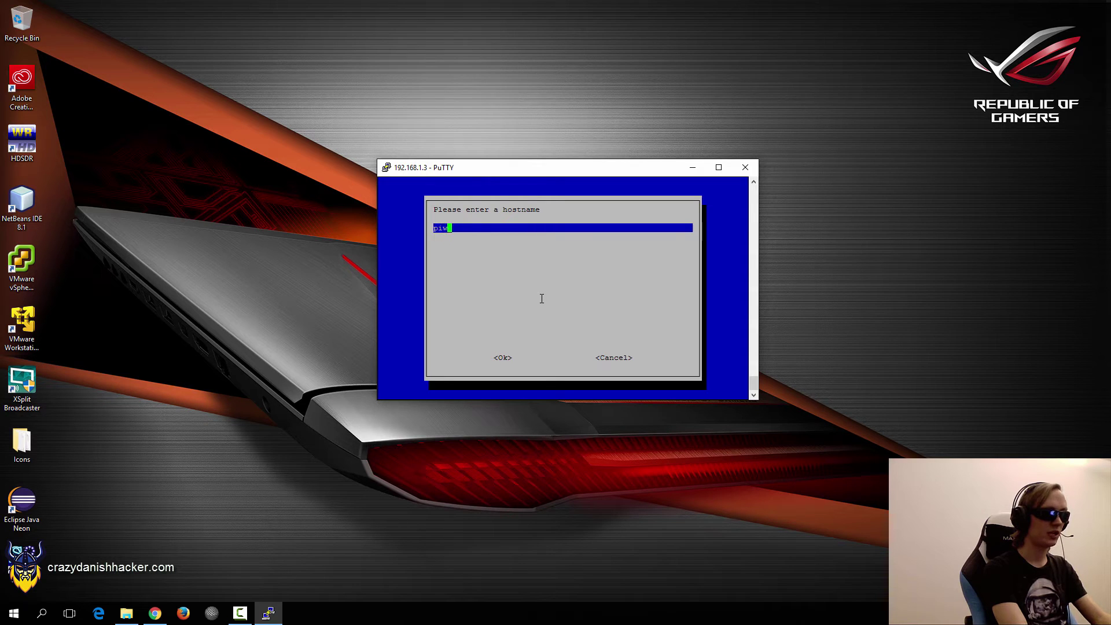
pyautogui.press('Tab')
pyautogui.press('Return')
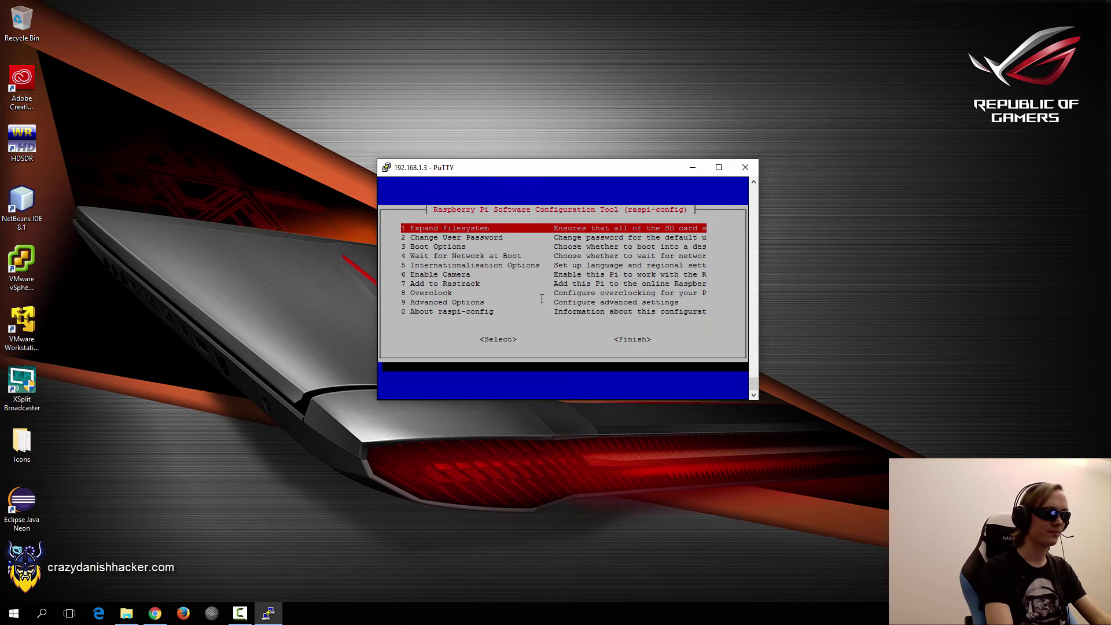
# Browse the Advanced Options list past SSH, then go back to the main menu
pyautogui.press('Down')
pyautogui.press('Down')
pyautogui.press('Down')
pyautogui.press('Down')
pyautogui.press('Down')
pyautogui.press('Down')
pyautogui.press('Down')
pyautogui.press('Down')
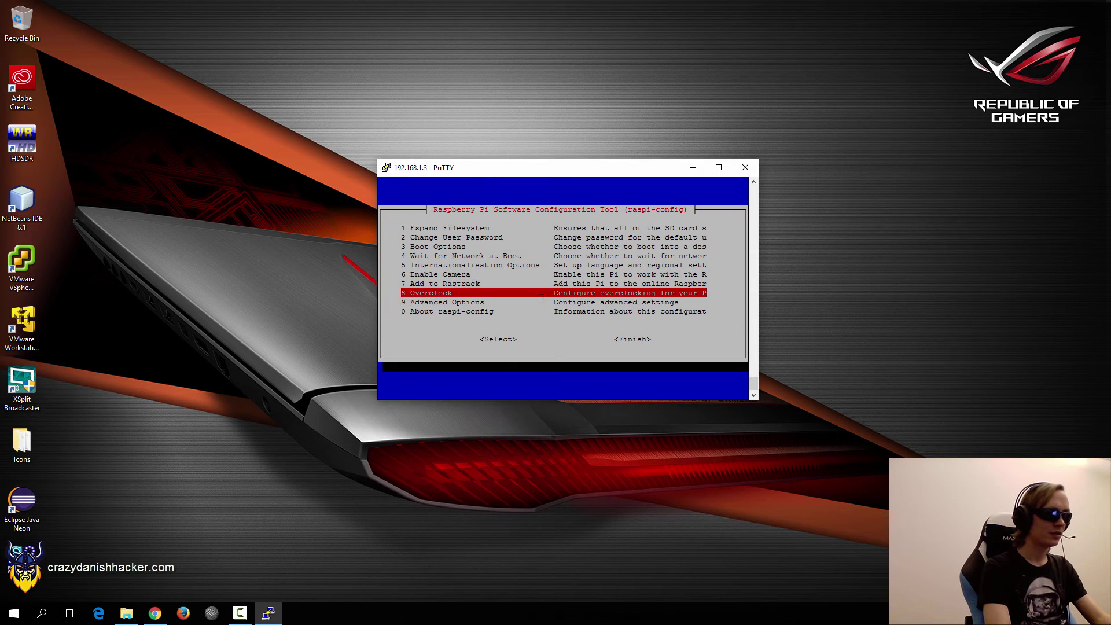
pyautogui.press('Return')
pyautogui.press('Down')
pyautogui.press('Down')
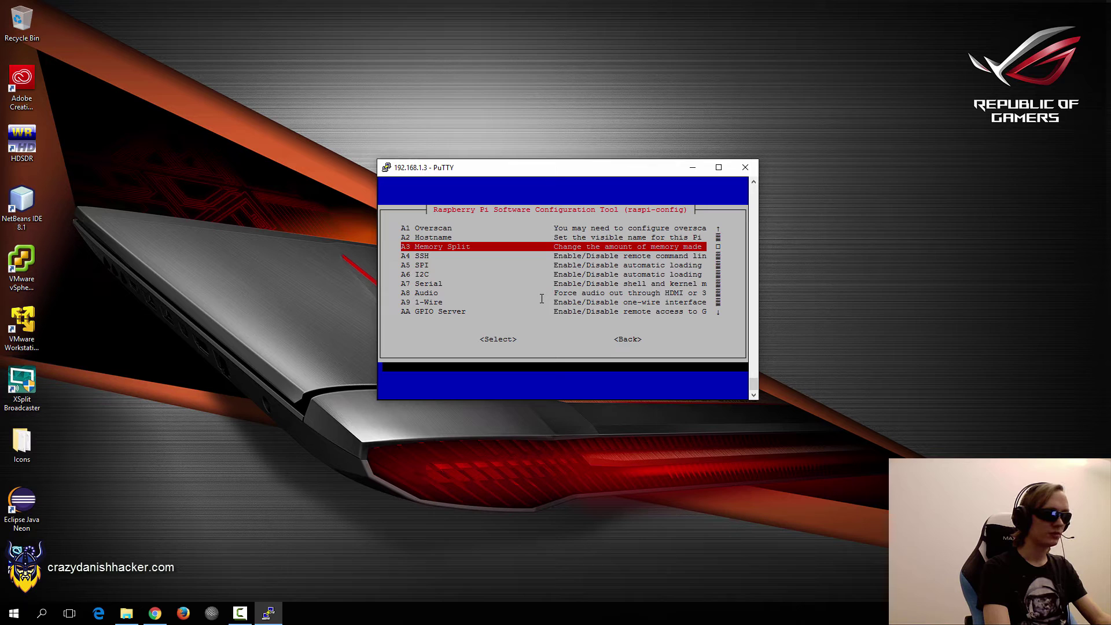
pyautogui.press('Down')
pyautogui.press('Down')
pyautogui.press('Down')
pyautogui.press('Down')
pyautogui.press('Down')
pyautogui.press('Down')
pyautogui.press('Down')
pyautogui.press('Down')
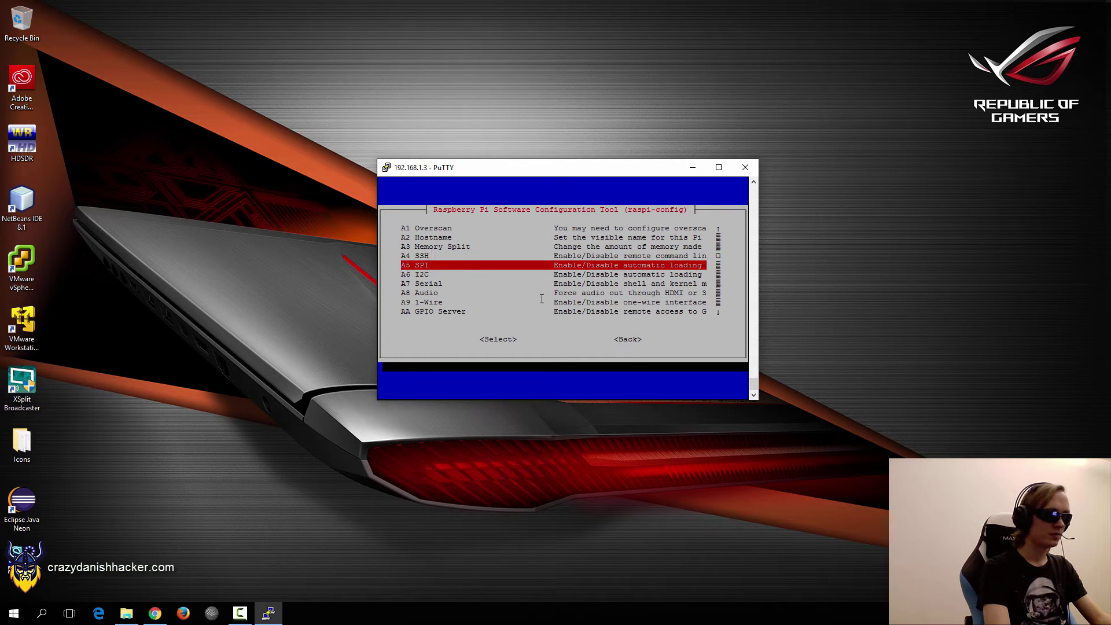
pyautogui.press('Down')
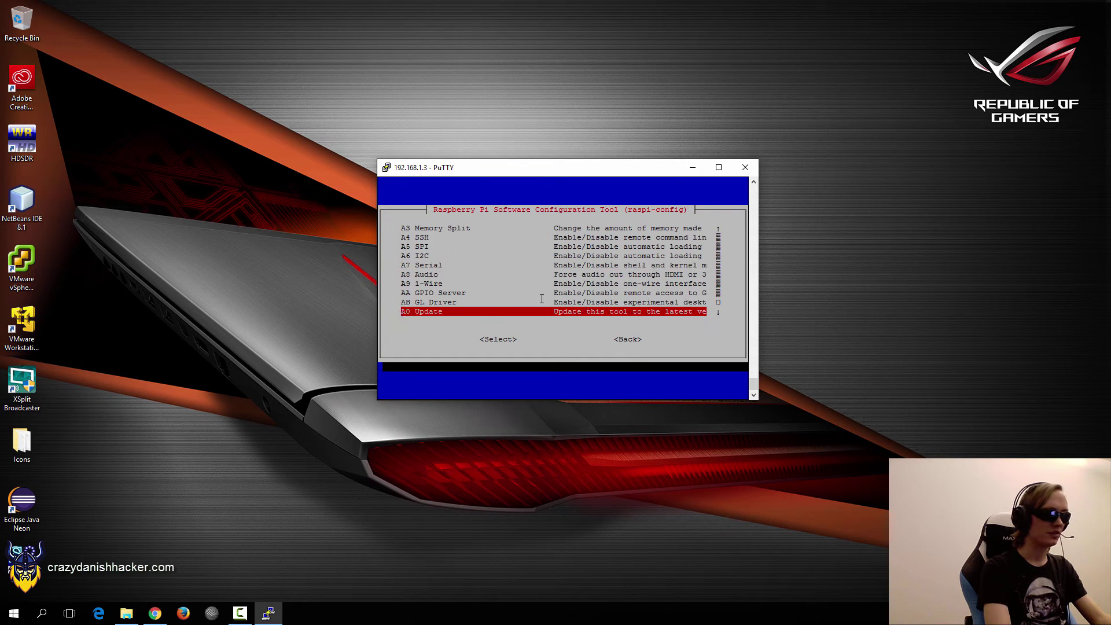
pyautogui.press('Tab')
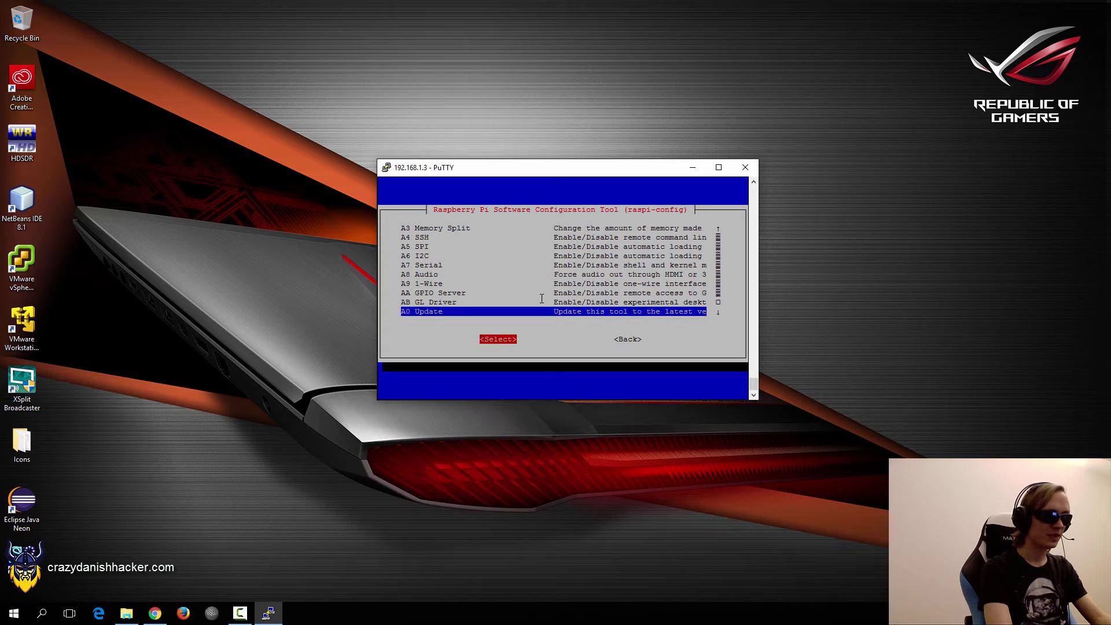
pyautogui.press('Tab')
pyautogui.press('Return')
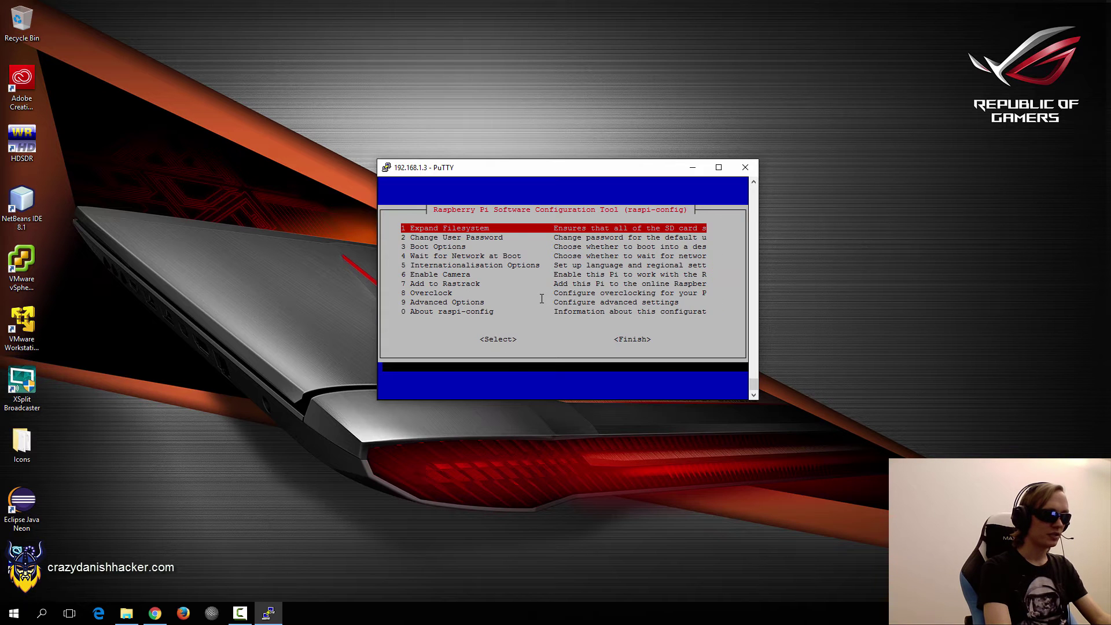
# Finish raspi-config, agree to reboot the Pi, and dismiss the connection-closed error
pyautogui.press('Tab')
pyautogui.press('Tab')
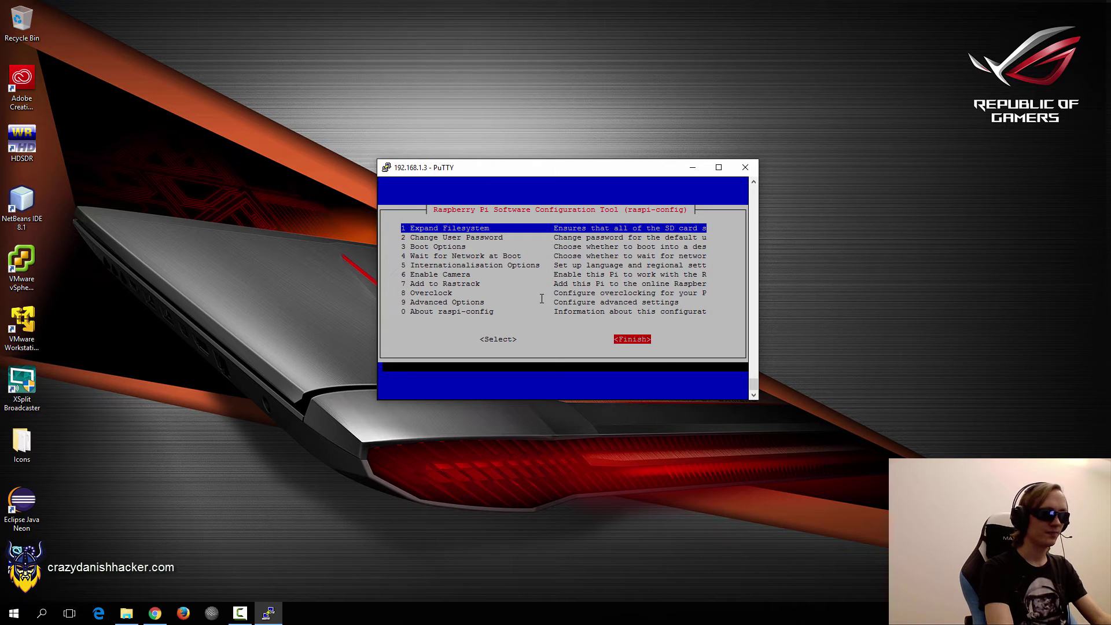
pyautogui.press('Return')
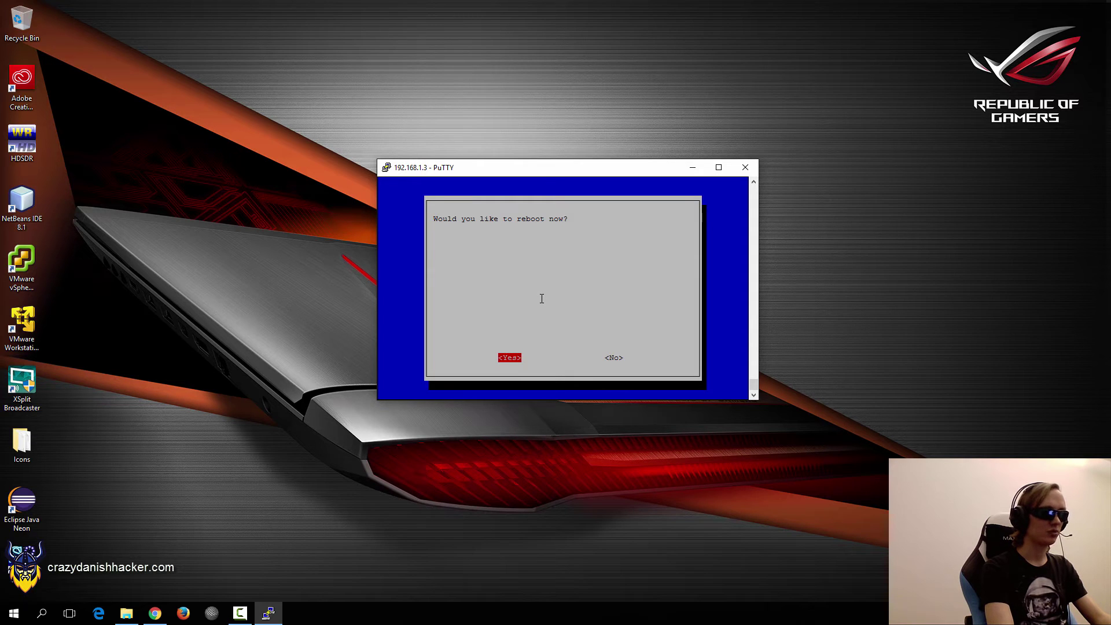
pyautogui.press('Return')
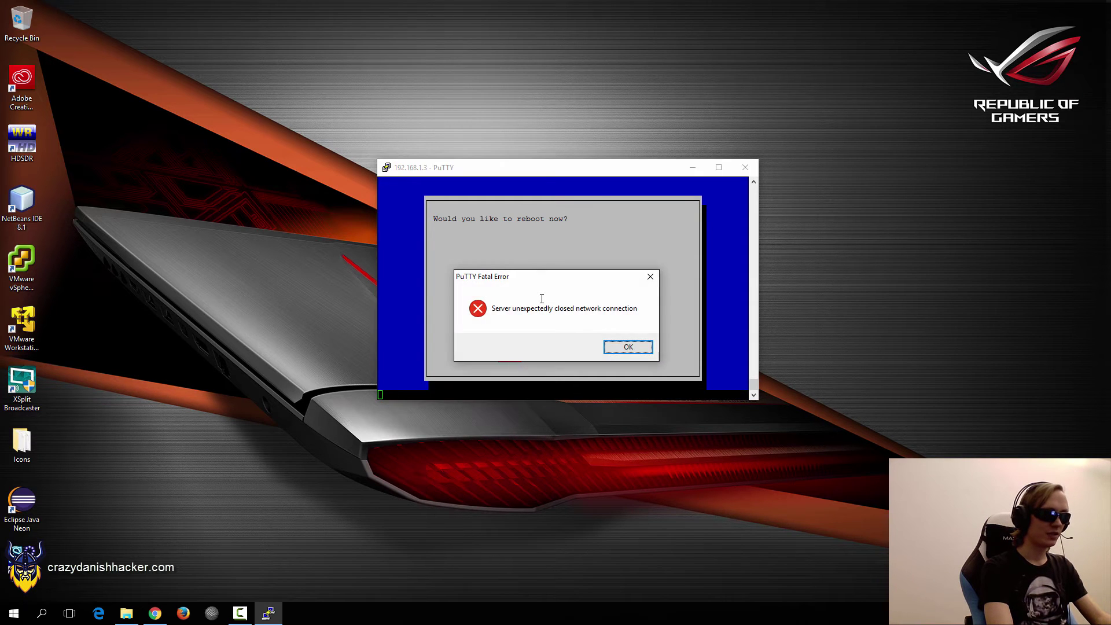
pyautogui.press('Return')
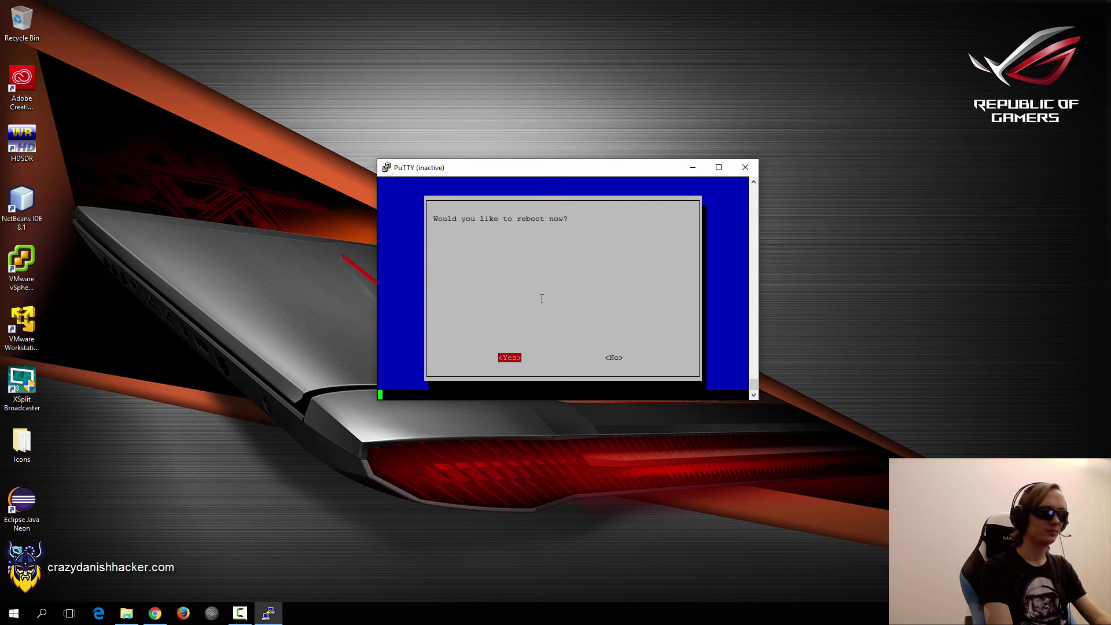
# Open a new-session PuTTY Configuration dialog from the inactive window and reposition it
pyautogui.click(387, 168)
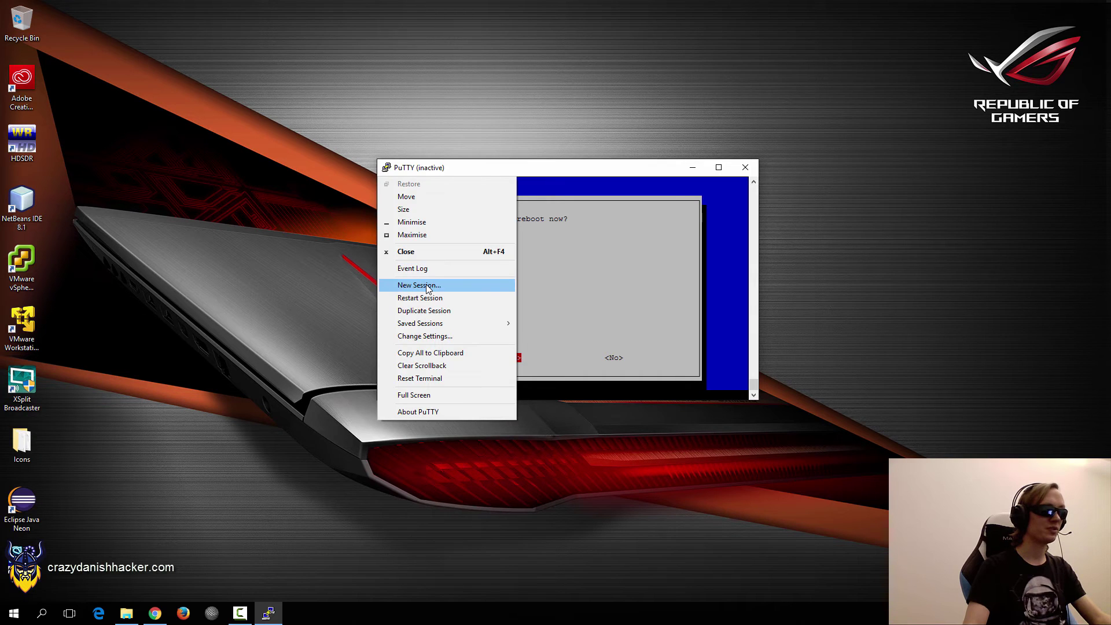
pyautogui.click(429, 285)
pyautogui.moveTo(480, 190); pyautogui.dragTo(493, 108)
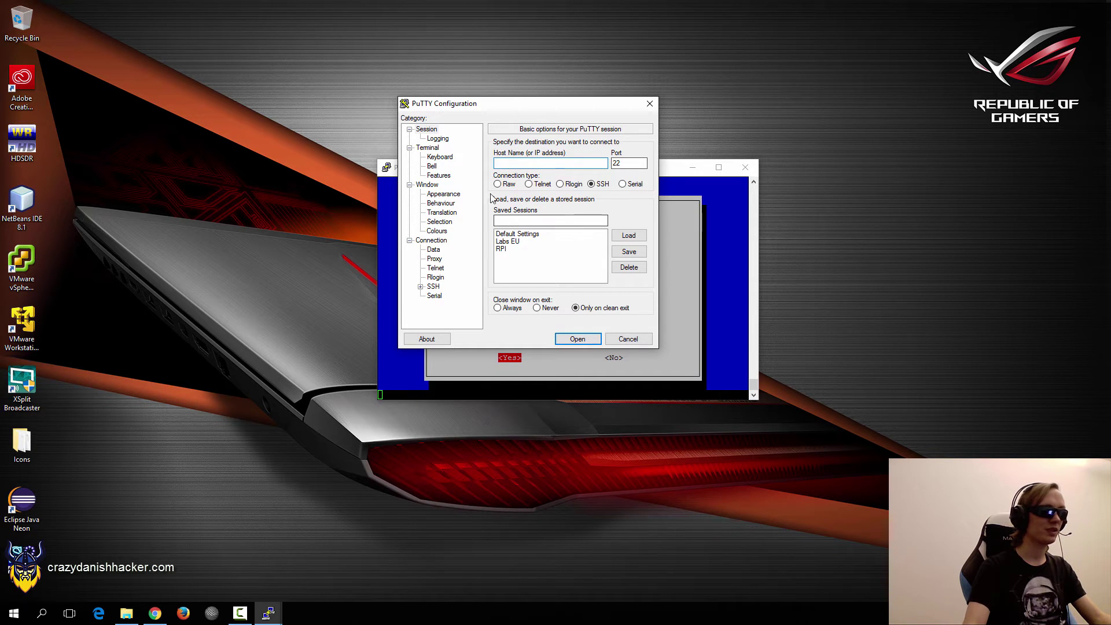
pyautogui.moveTo(558, 104)
pyautogui.mouseDown()
pyautogui.moveTo(426, 104)
pyautogui.moveTo(596, 95)
pyautogui.moveTo(577, 101)
pyautogui.mouseUp()
pyautogui.click(580, 171)
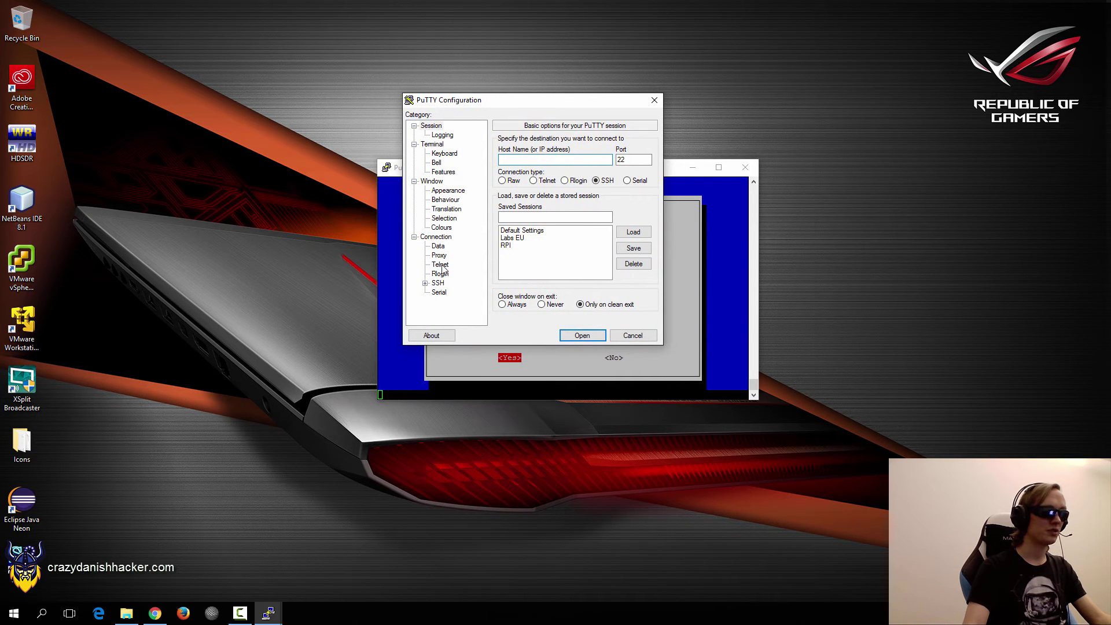
# Browse the SSH categories: authentication, X11, tunnels and bug workarounds
pyautogui.click(438, 285)
pyautogui.click(425, 283)
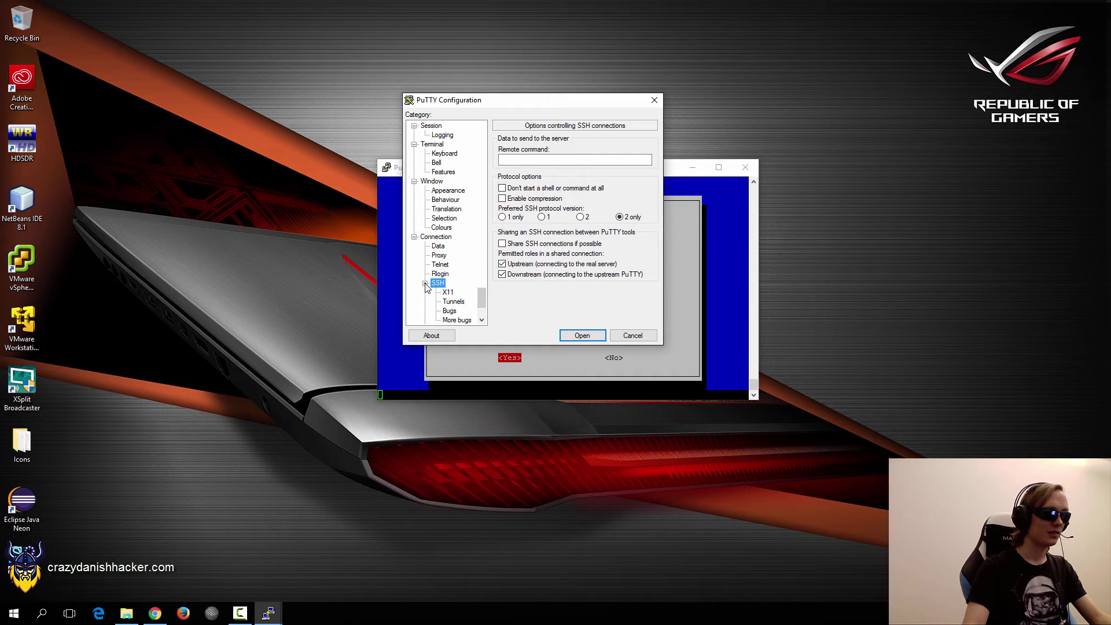
pyautogui.press('Down')
pyautogui.press('Down')
pyautogui.press('Down')
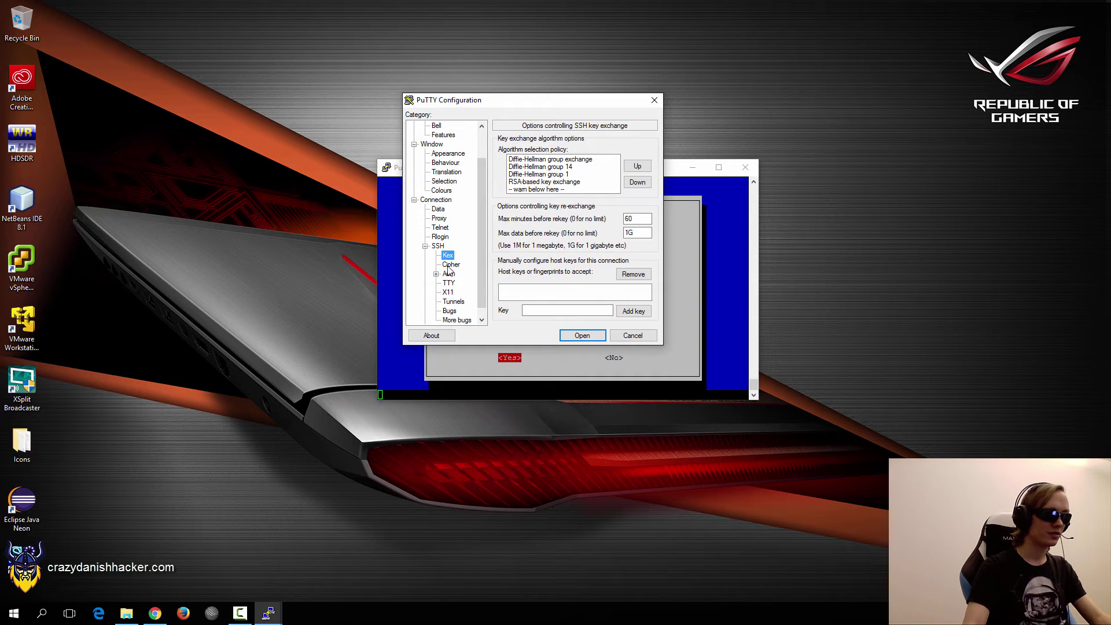
pyautogui.press('Down')
pyautogui.press('Down')
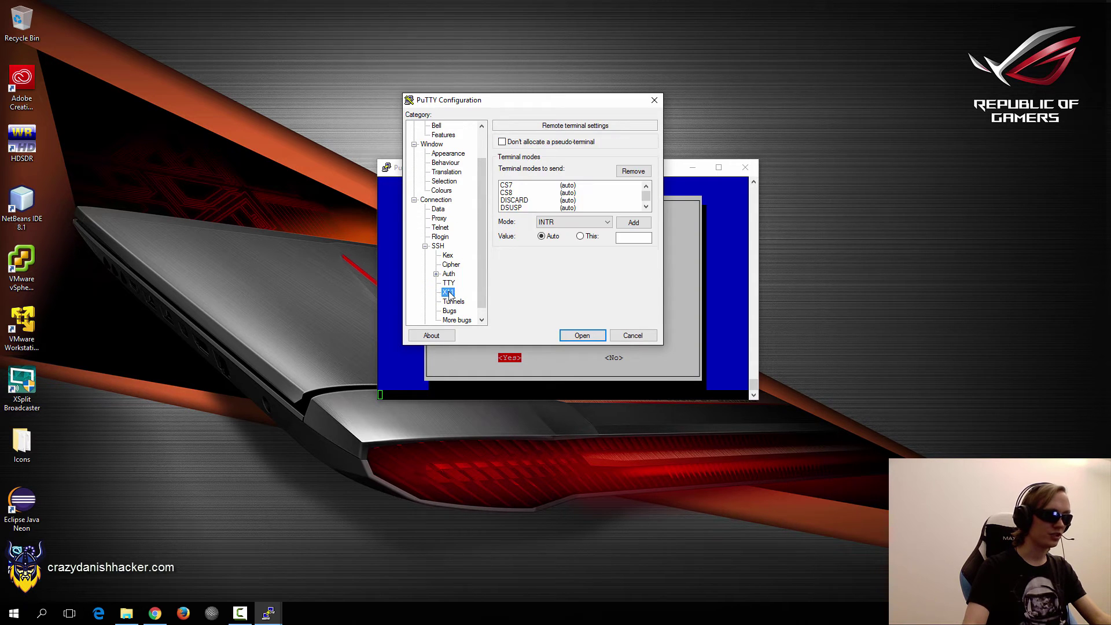
pyautogui.click(451, 301)
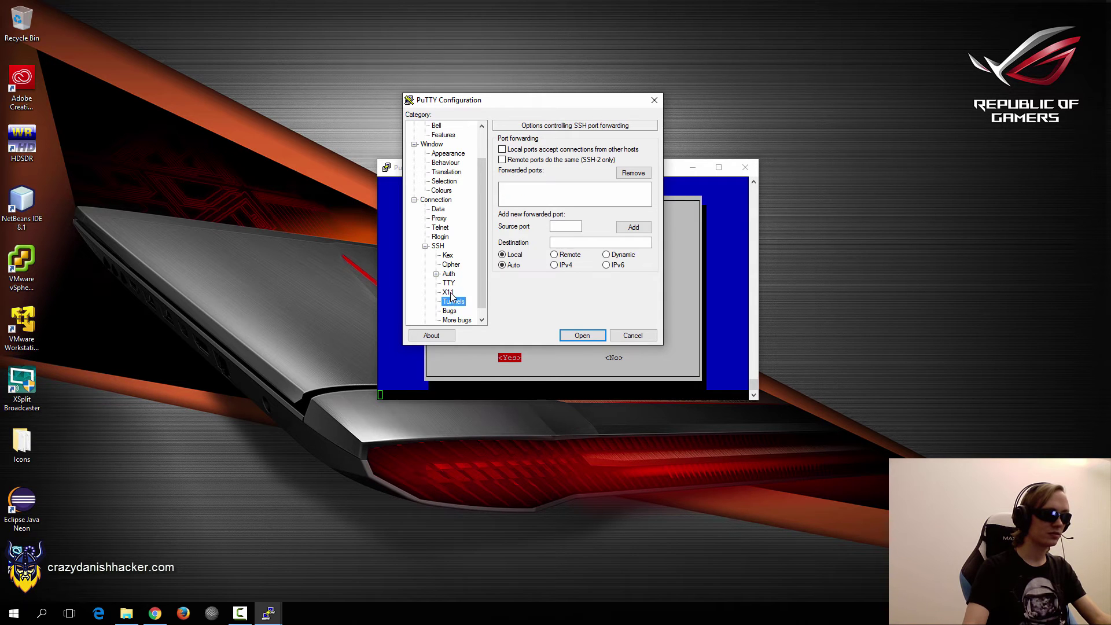
pyautogui.click(451, 301)
pyautogui.click(456, 312)
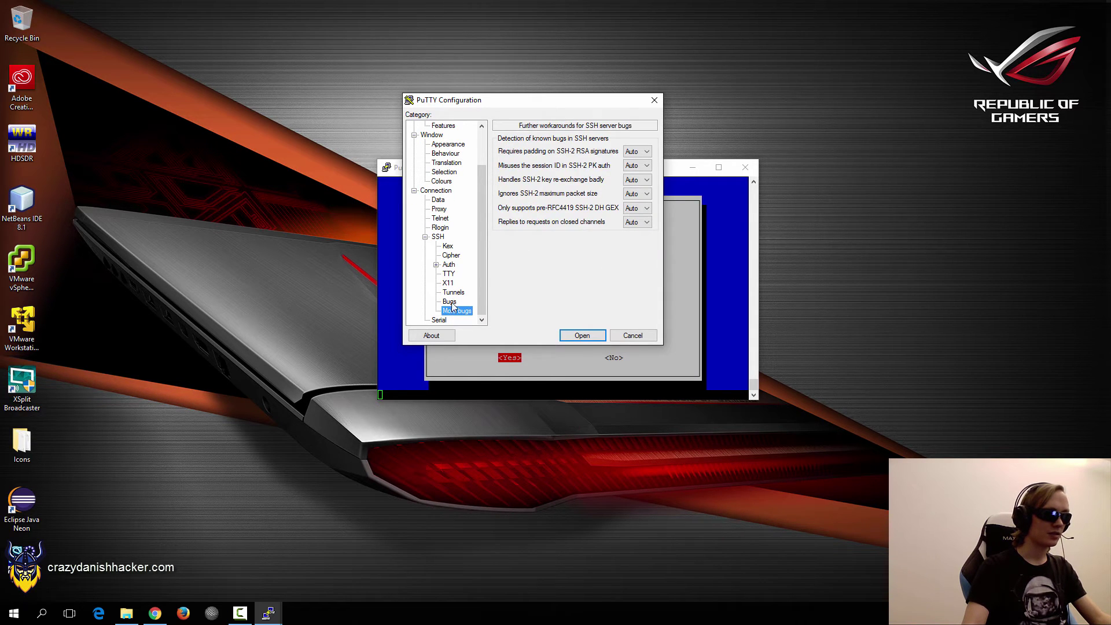
pyautogui.click(442, 236)
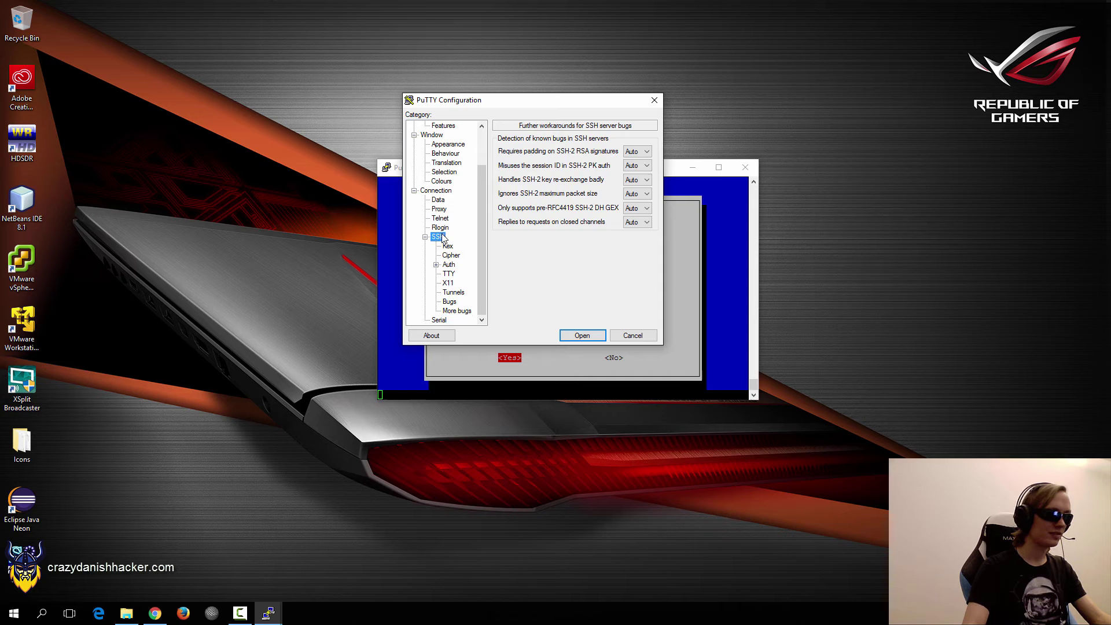
# Look through the Rlogin, Telnet, Proxy and Data connection settings, noting terminal type xterm
pyautogui.click(440, 218)
pyautogui.click(440, 228)
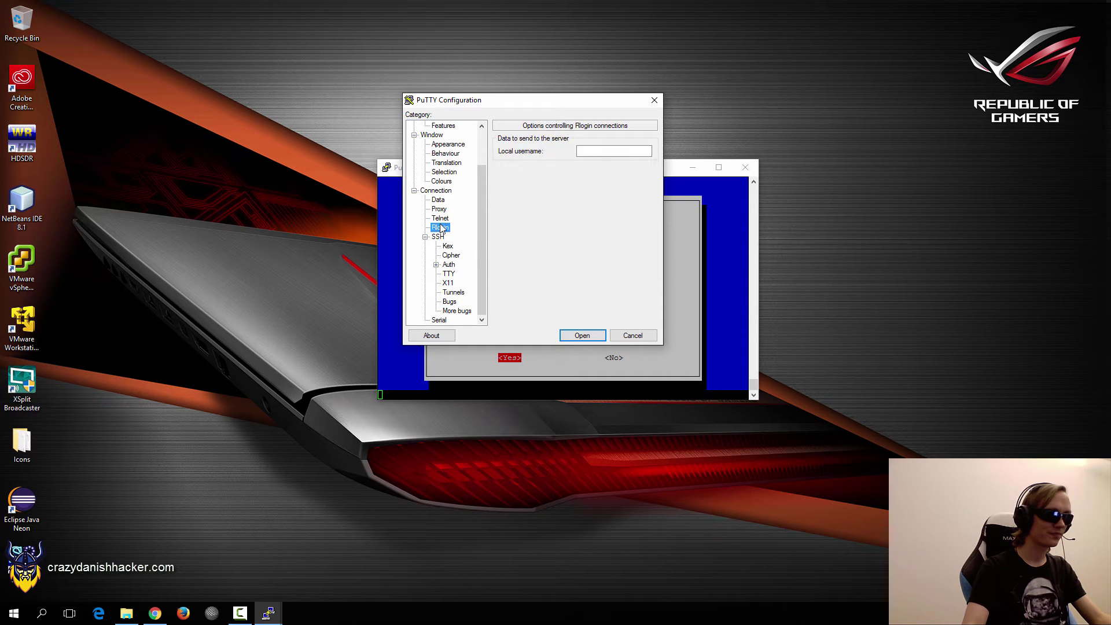
pyautogui.click(440, 218)
pyautogui.click(441, 209)
pyautogui.click(443, 201)
pyautogui.click(441, 218)
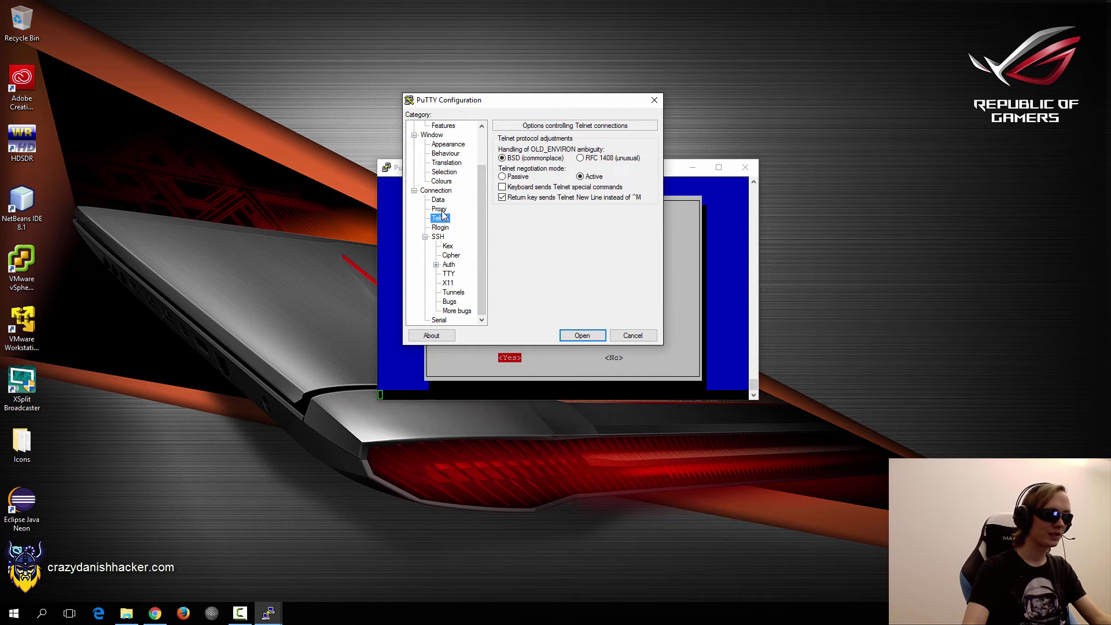
pyautogui.click(441, 210)
pyautogui.click(441, 203)
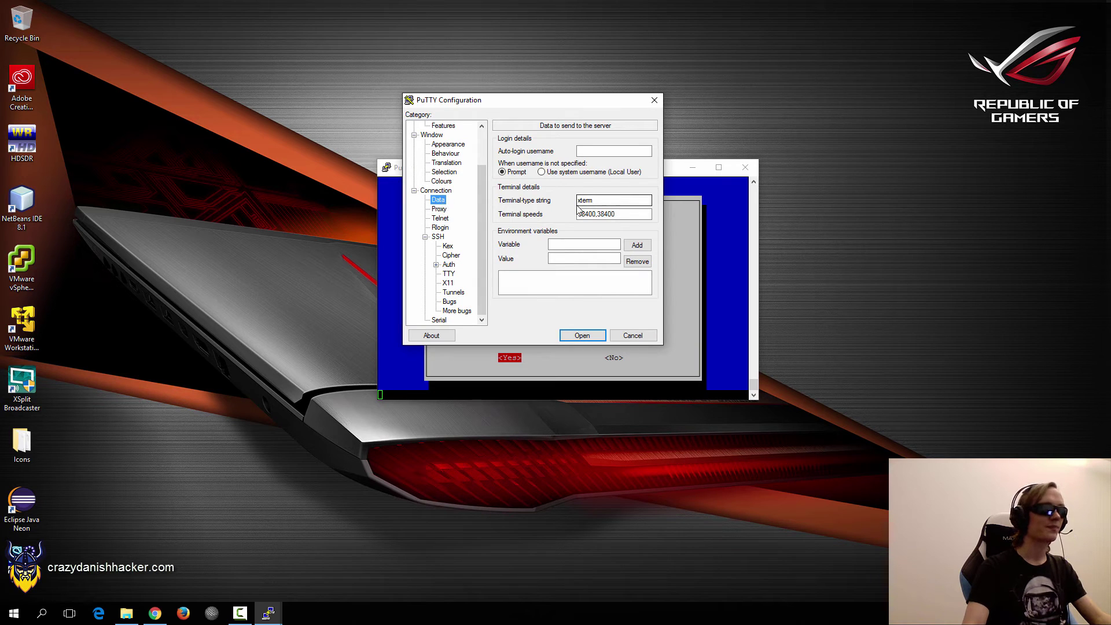
pyautogui.click(440, 191)
pyautogui.click(440, 200)
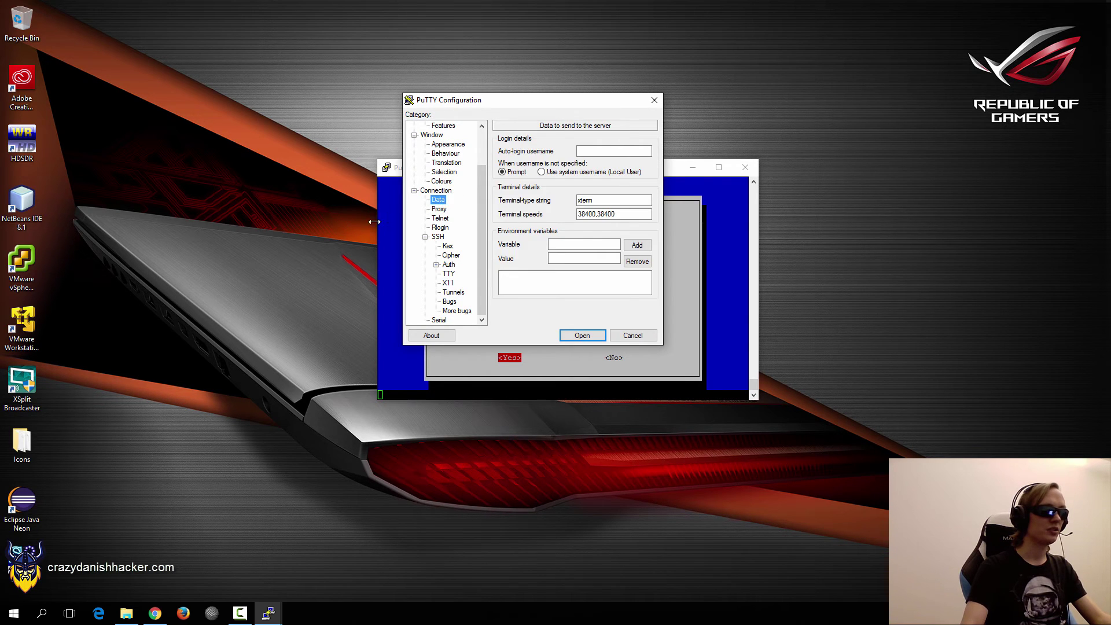
pyautogui.doubleClick(436, 191)
pyautogui.doubleClick(438, 239)
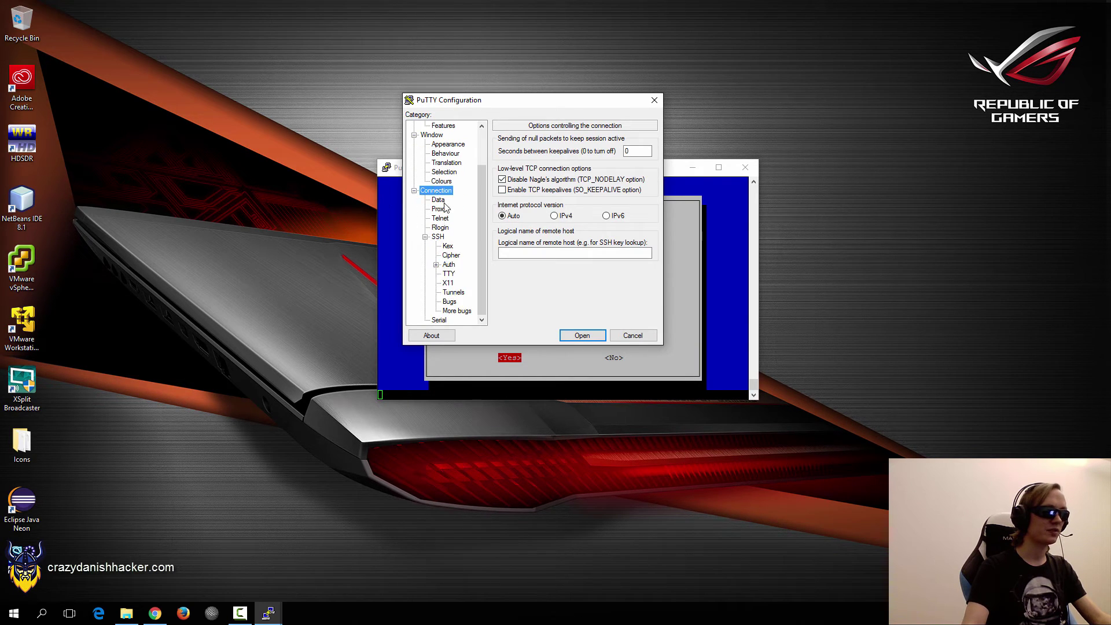
pyautogui.scroll(2, 447, 208)
pyautogui.click(439, 247)
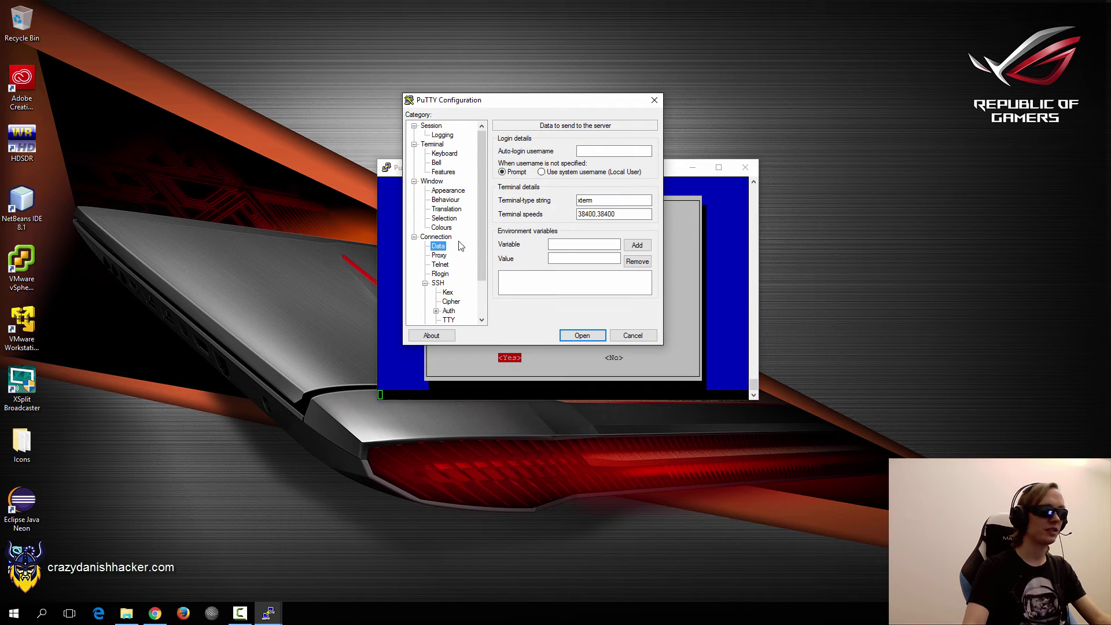
pyautogui.moveTo(594, 201); pyautogui.dragTo(574, 202)
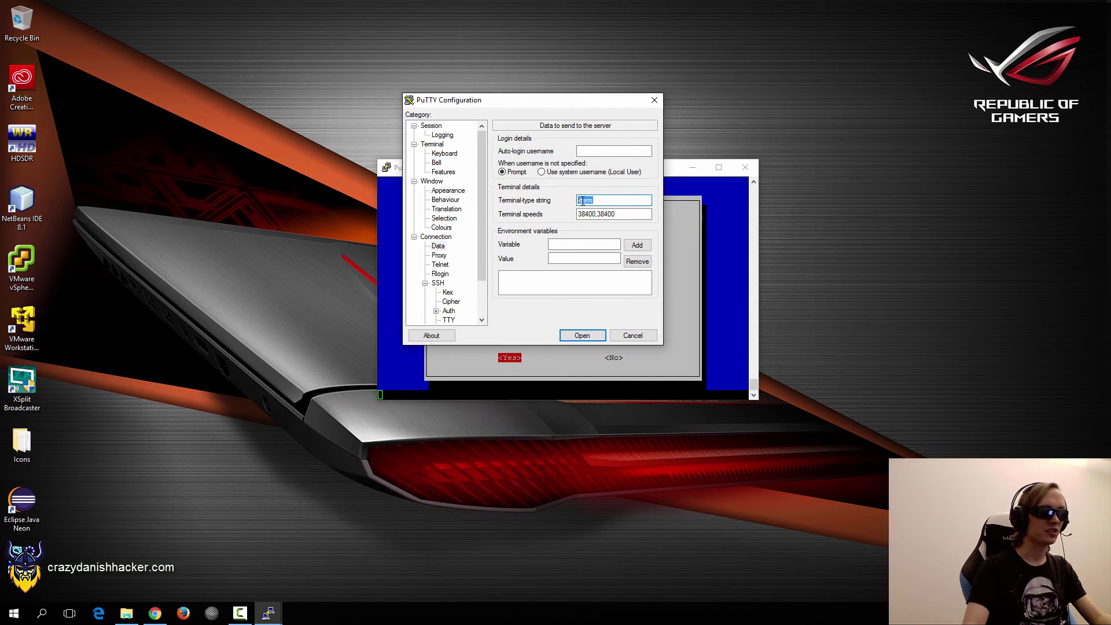
# Load the RPI saved session, check its Data settings, and cancel without changes
pyautogui.click(431, 125)
pyautogui.click(509, 245)
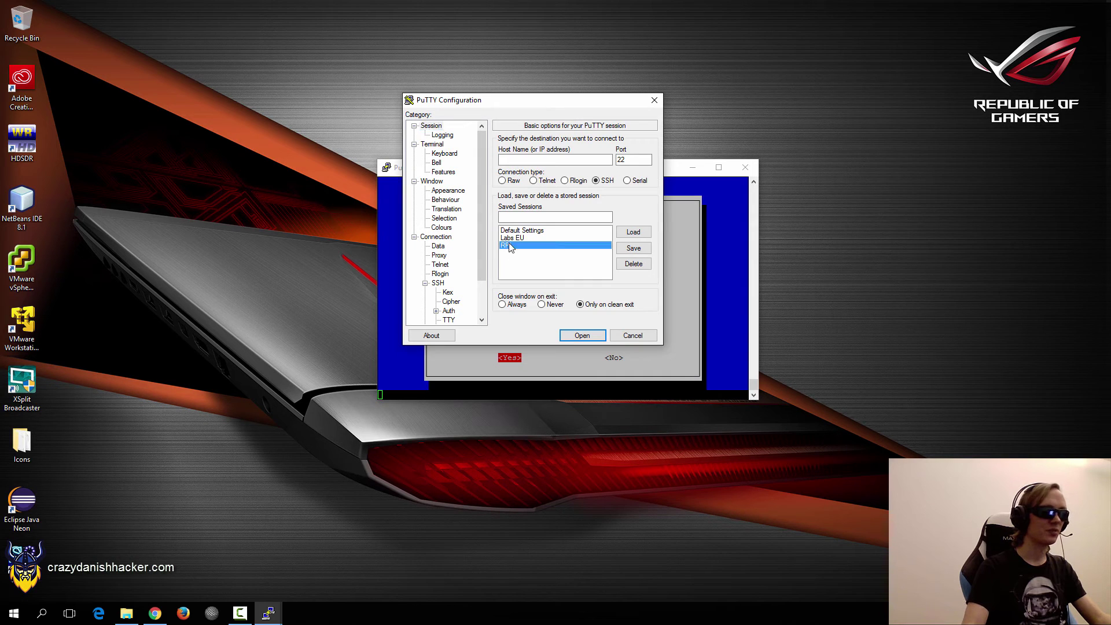
pyautogui.click(634, 233)
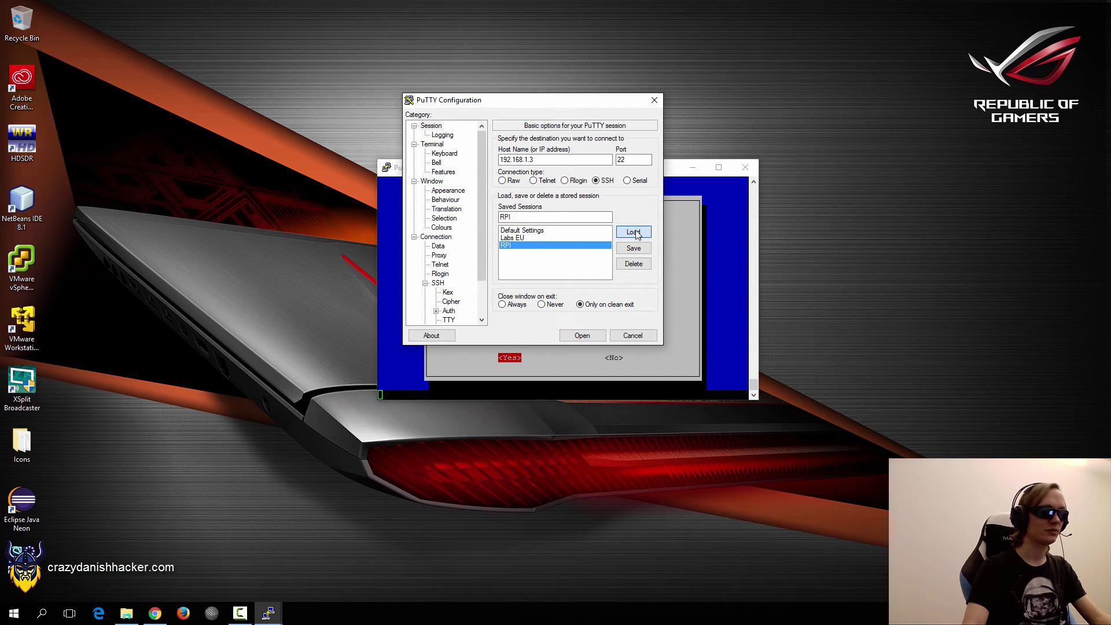
pyautogui.click(437, 237)
pyautogui.click(439, 246)
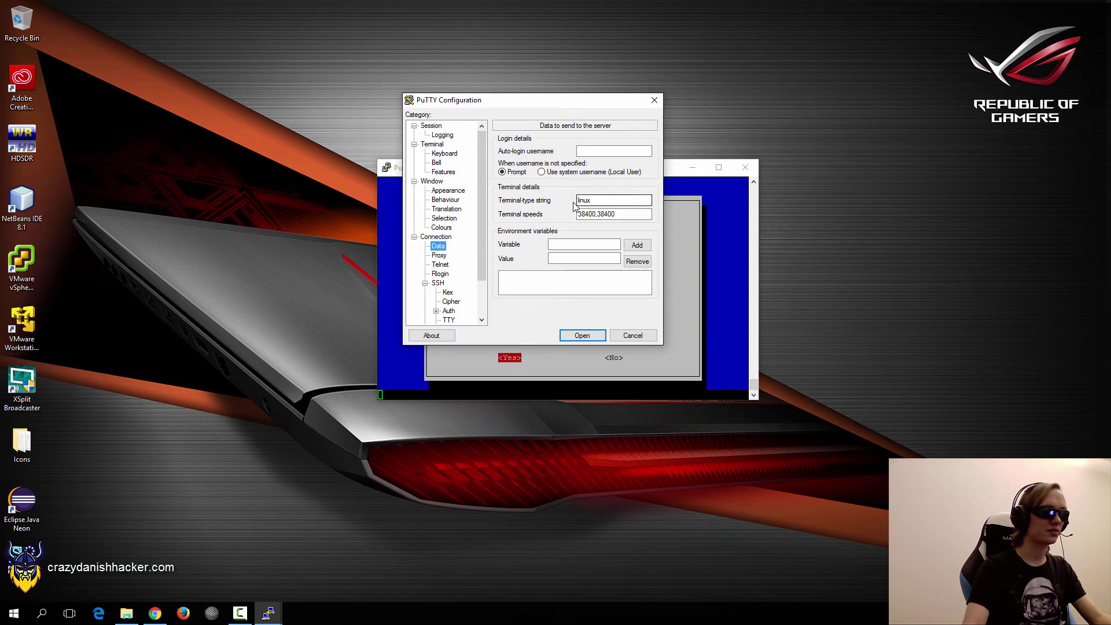
pyautogui.click(631, 336)
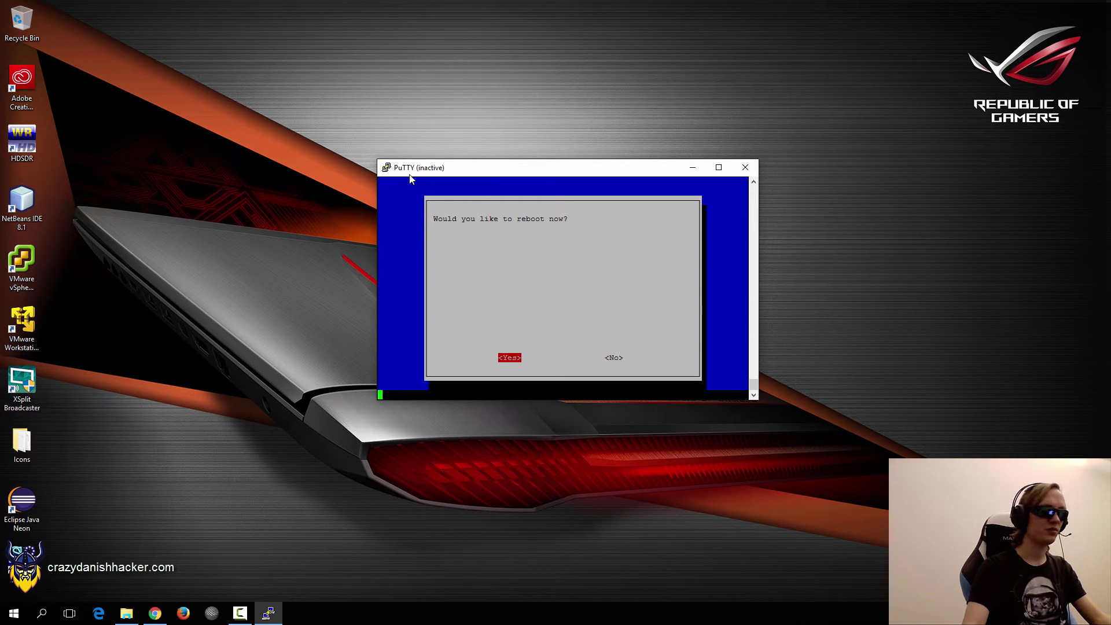
# Restart the PuTTY session to 192.168.1.3 and log back in as pi
pyautogui.click(386, 167)
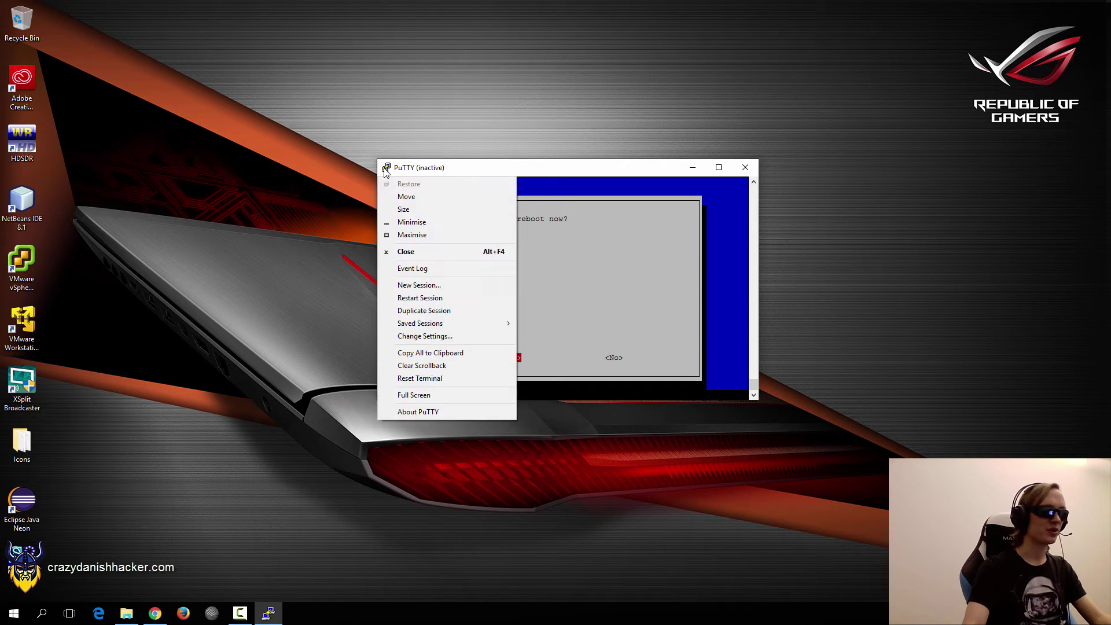
pyautogui.click(457, 297)
pyautogui.write('pi')
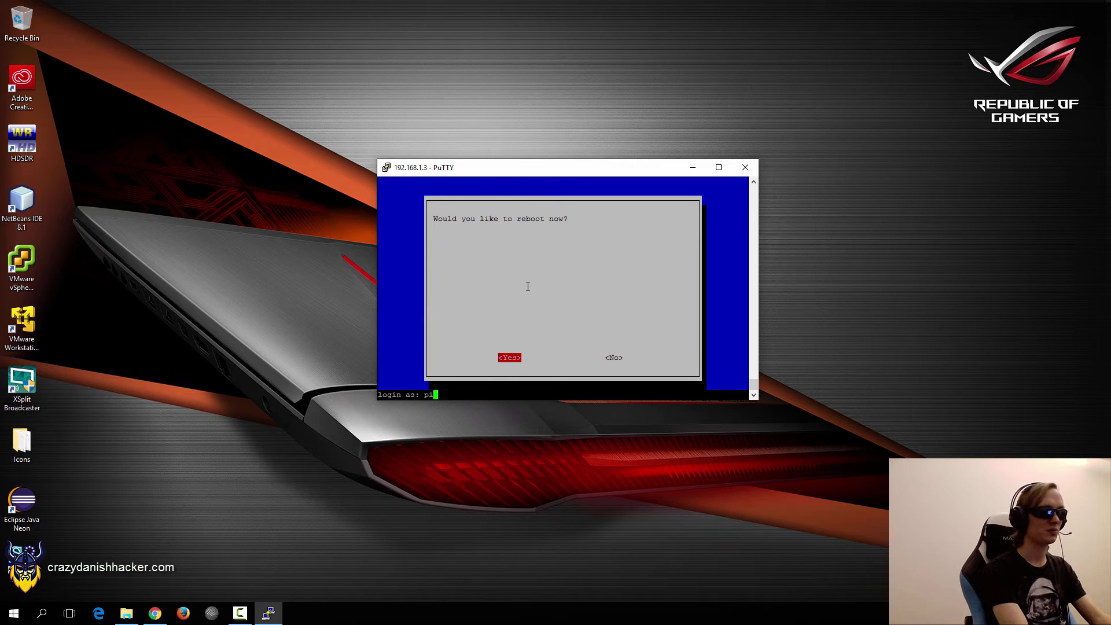
pyautogui.press('Return')
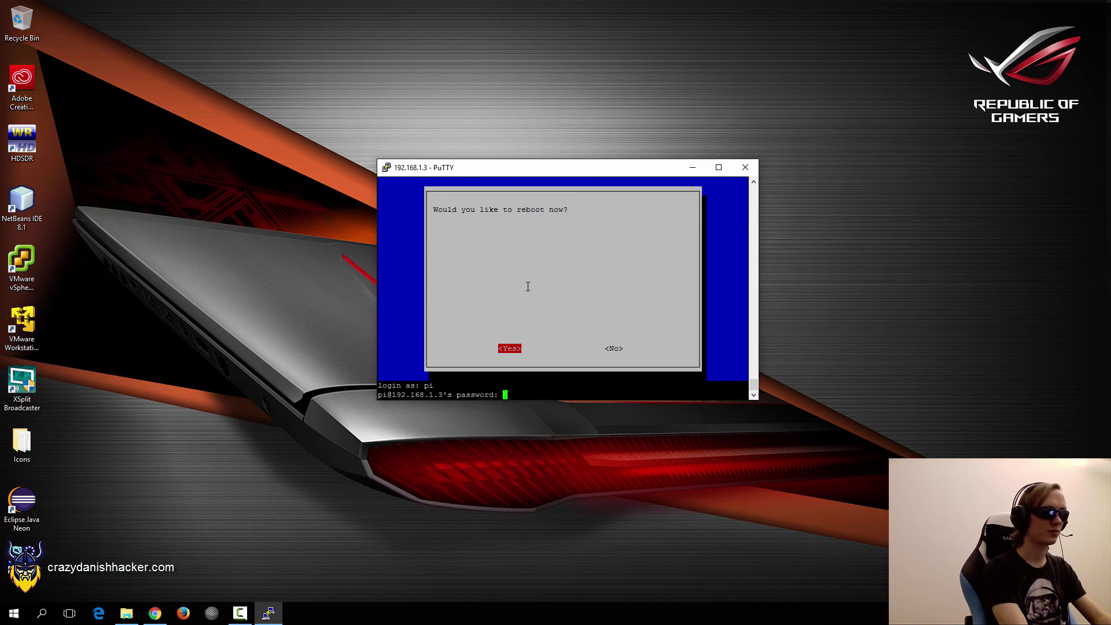
pyautogui.press('Return')
# Clear the terminal and check disk usage with df -h and memory with free -m
pyautogui.write('clear')
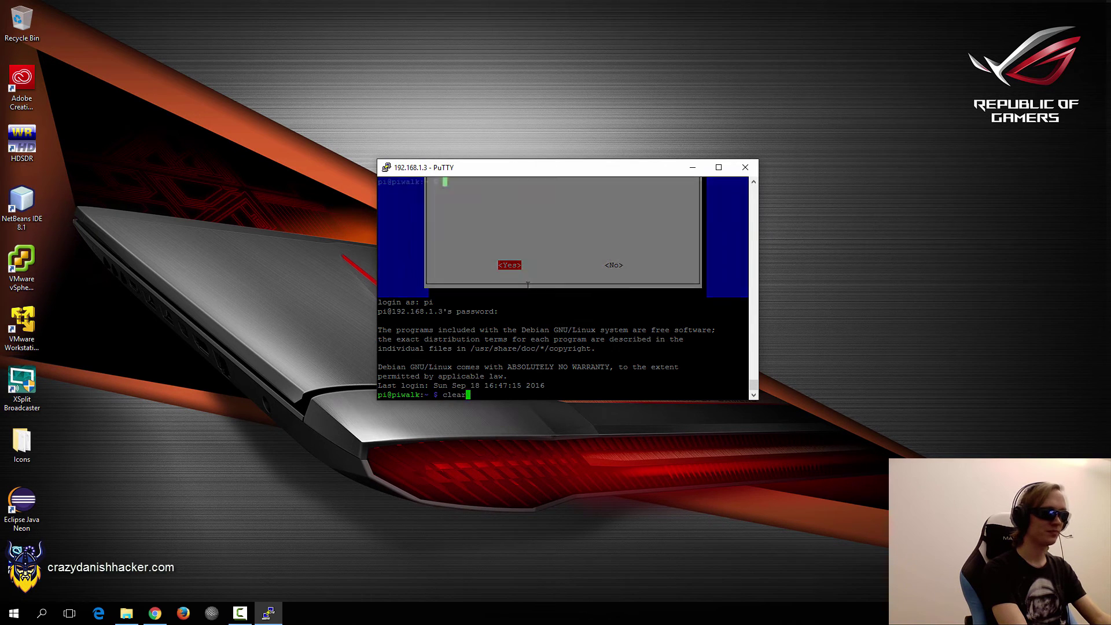
pyautogui.press('Return')
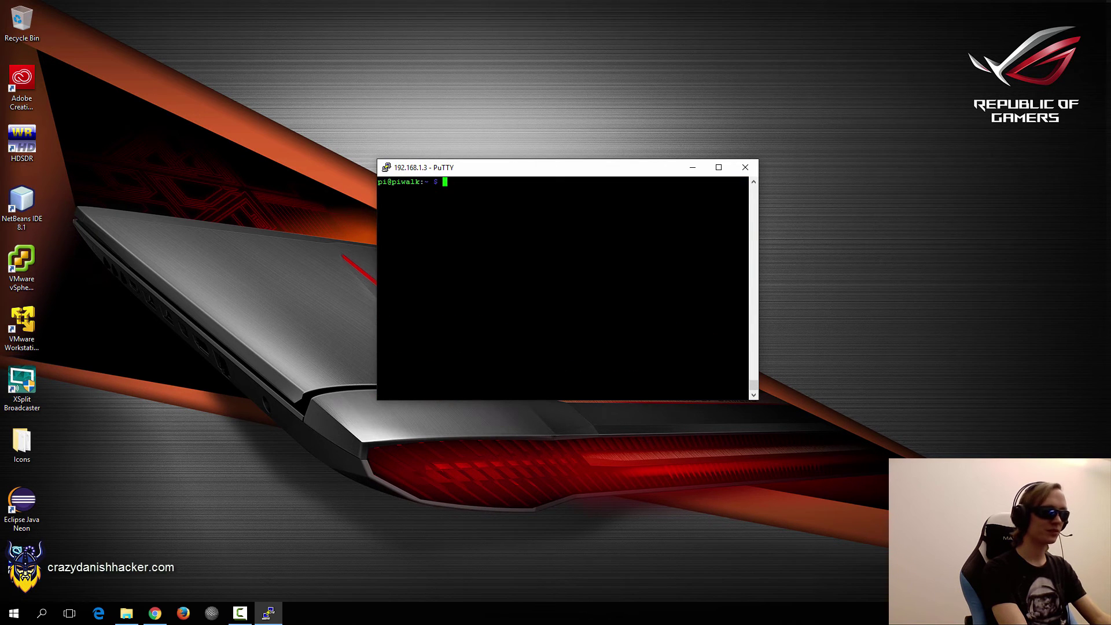
pyautogui.write('df -h')
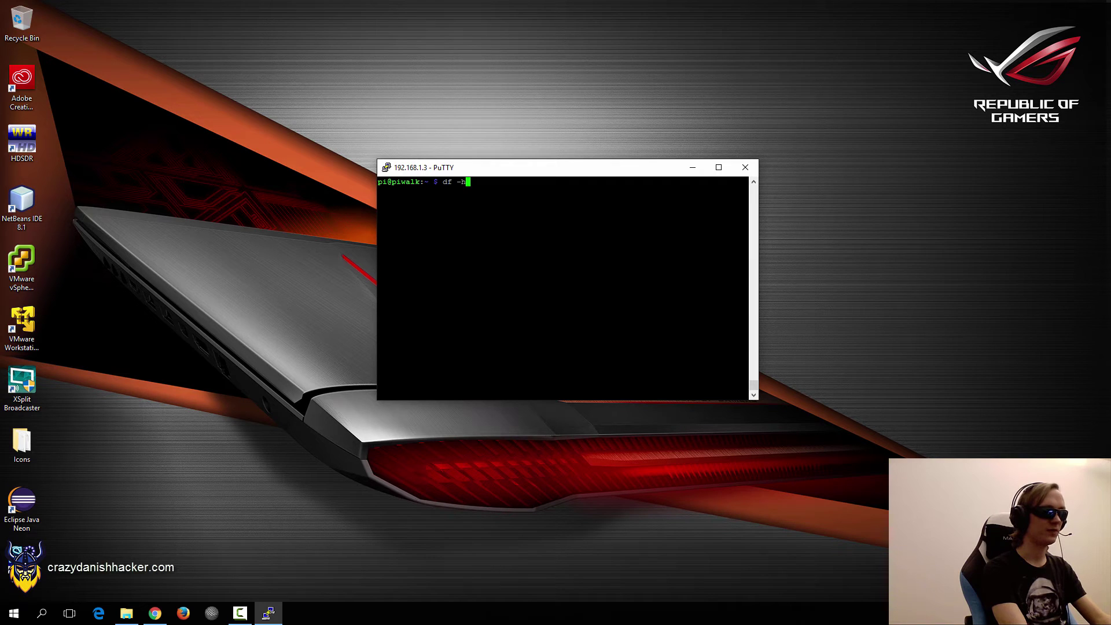
pyautogui.press('Return')
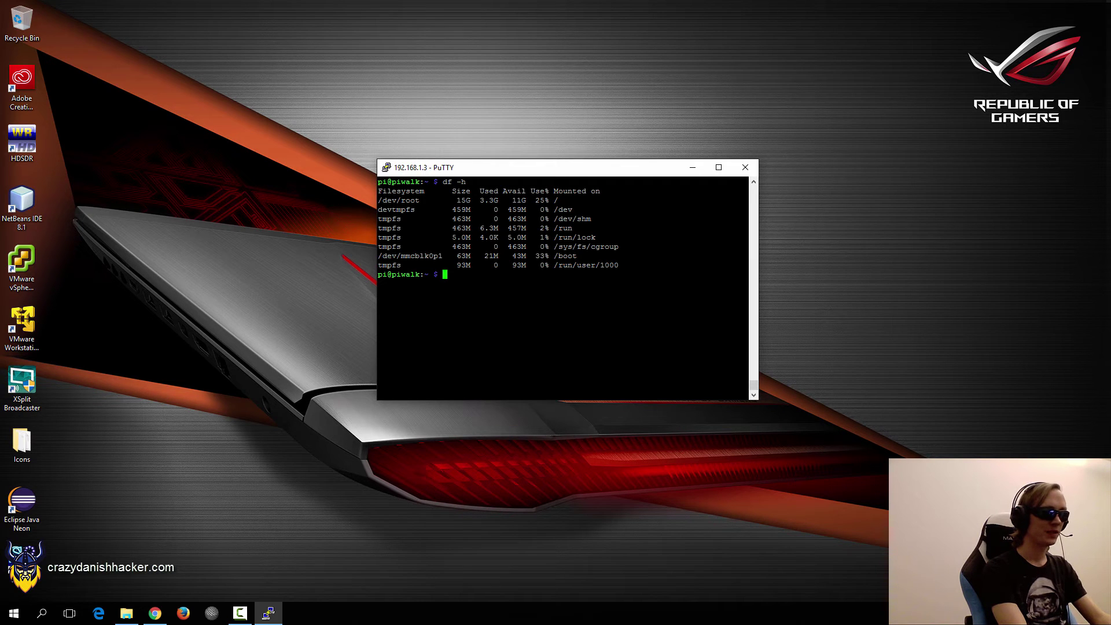
pyautogui.write('free -m')
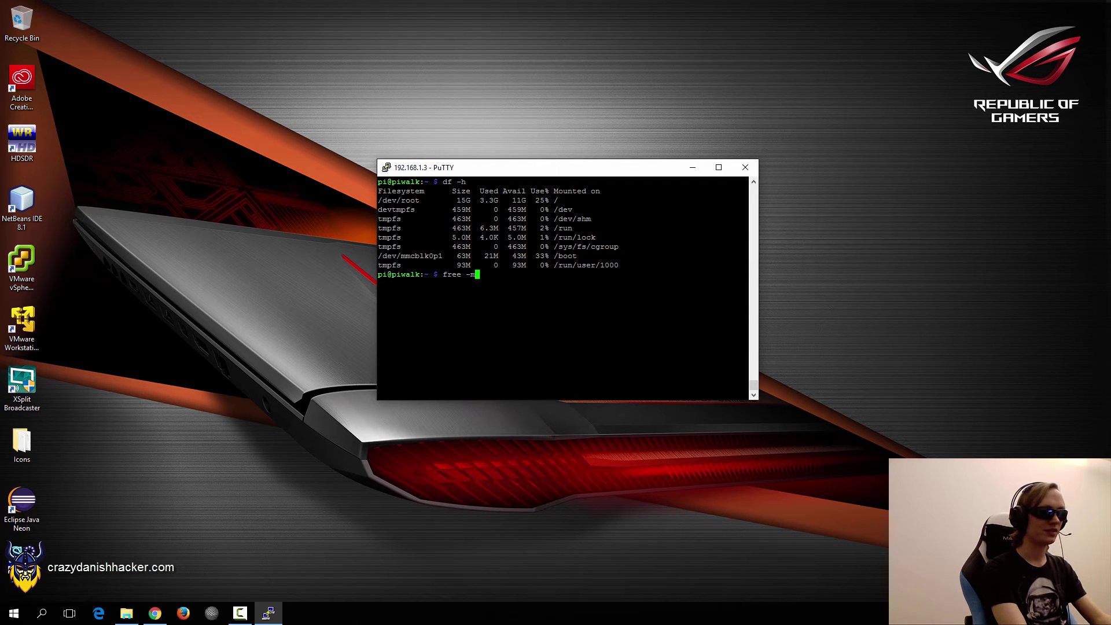
pyautogui.press('Return')
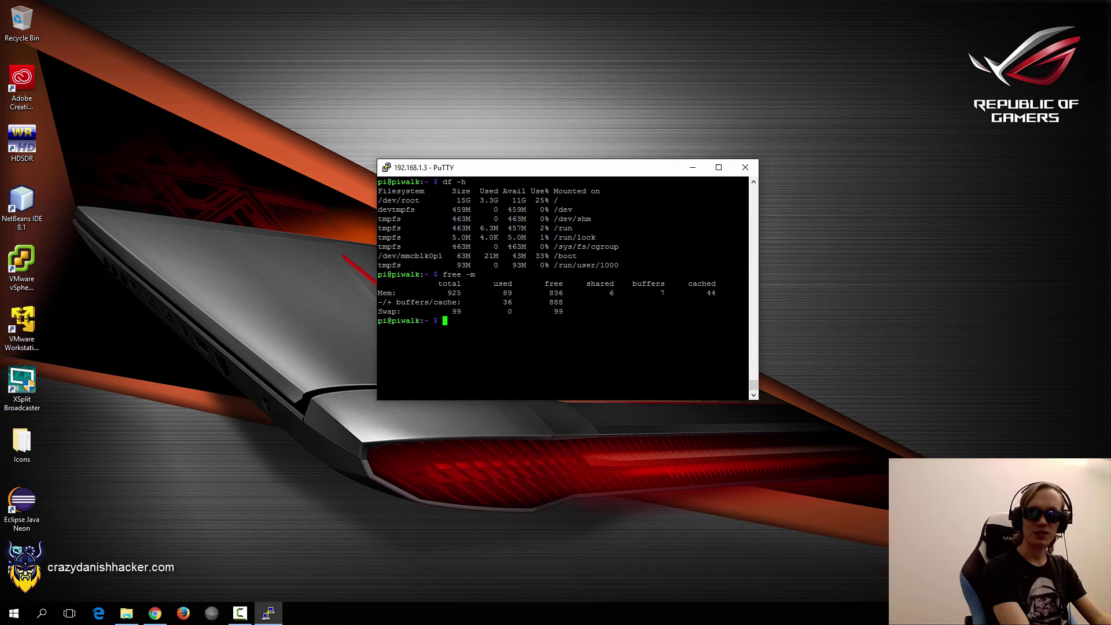
# Clear the screen and enter the sudo apt-get clean command
pyautogui.write('sudo')
pyautogui.press('BackSpace')
pyautogui.press('BackSpace')
pyautogui.press('BackSpace')
pyautogui.press('BackSpace')
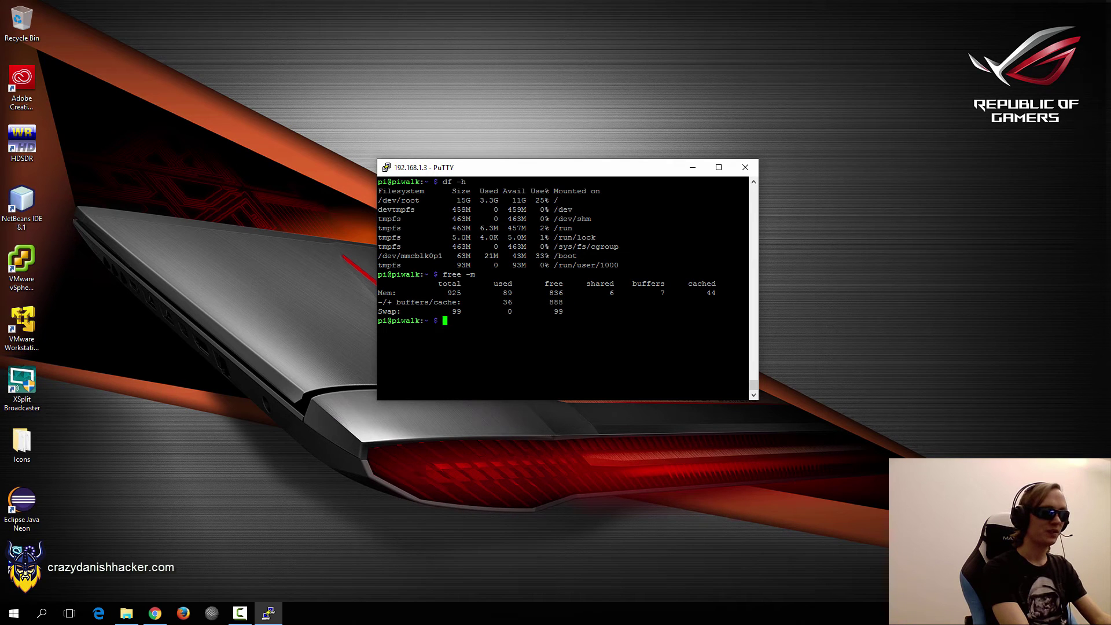
pyautogui.hotkey('ctrl', 'l')
pyautogui.write('sudo apt-get clean')
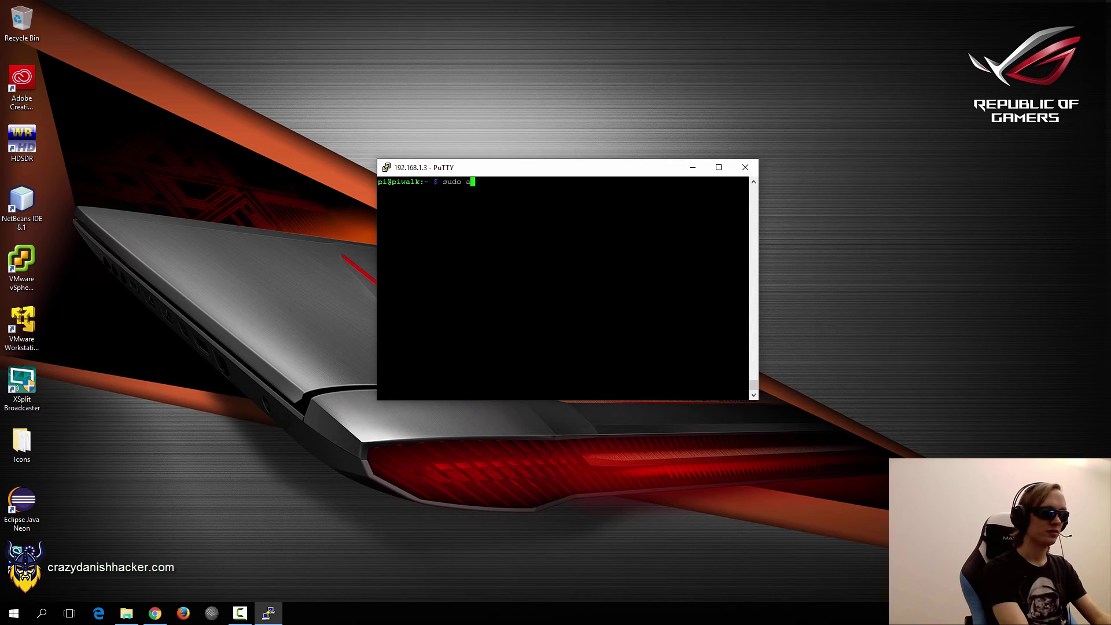
# Clean the apt package cache, then refresh the package lists with sudo apt-get update
pyautogui.press('Return')
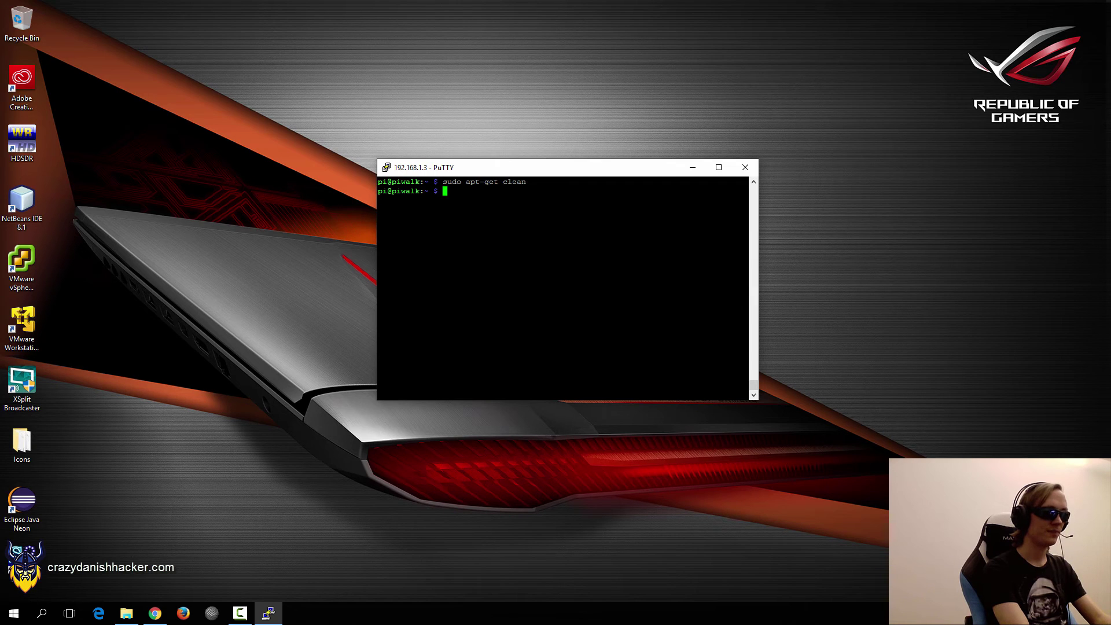
pyautogui.press('Up')
pyautogui.press('BackSpace')
pyautogui.press('BackSpace')
pyautogui.press('BackSpace')
pyautogui.press('BackSpace')
pyautogui.press('BackSpace')
pyautogui.write('update')
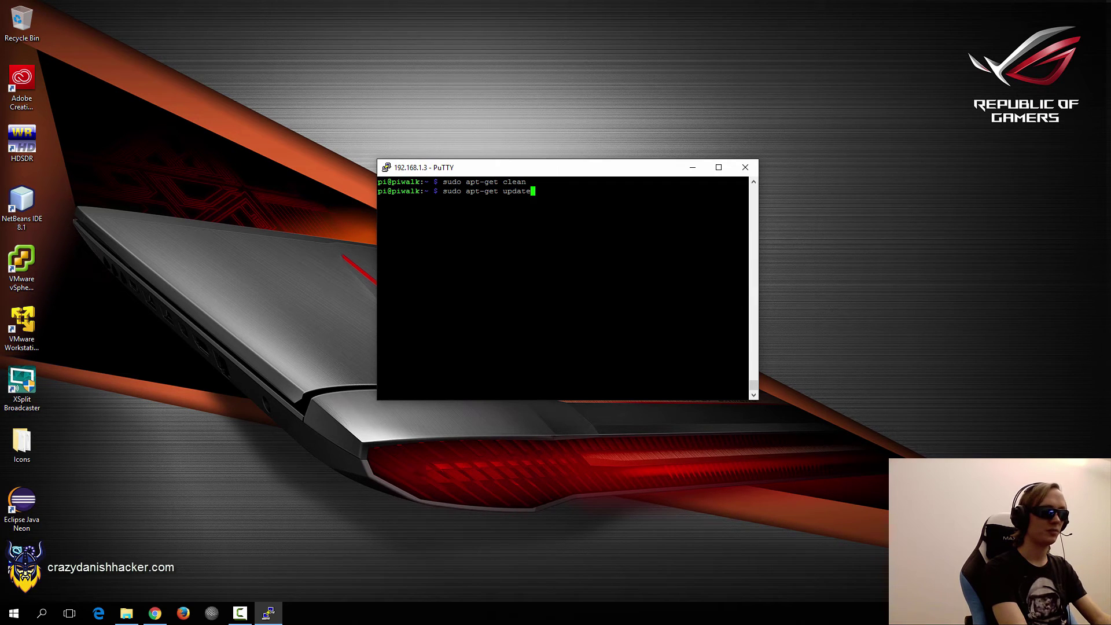
pyautogui.press('Return')
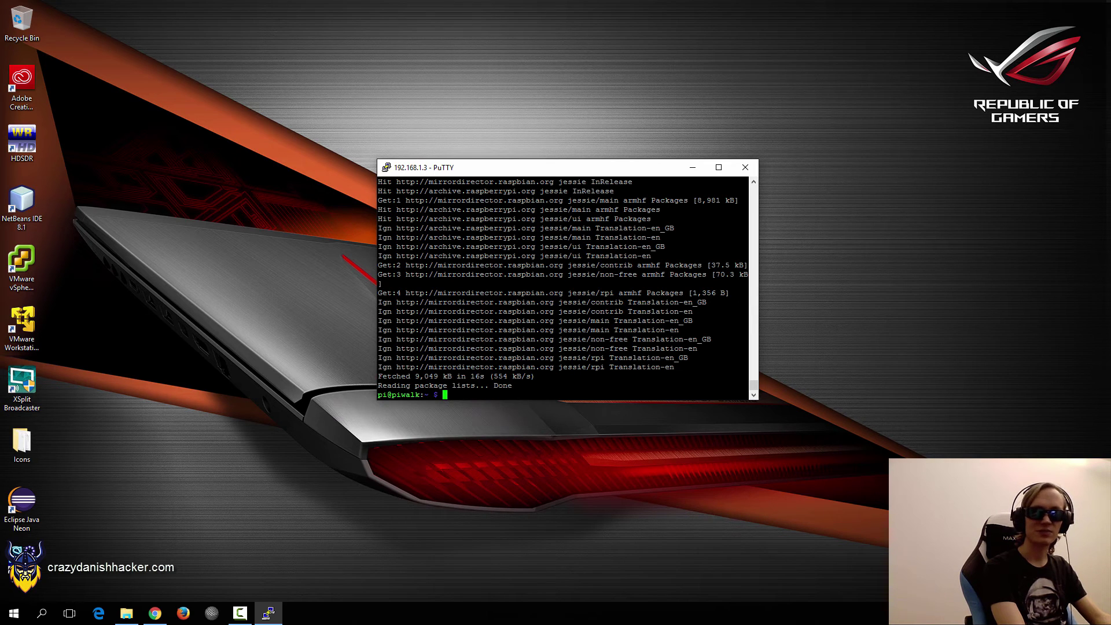
# Upgrade the 112 upgradable packages with sudo apt-get upgrade, answering Y to continue
pyautogui.write('ap')
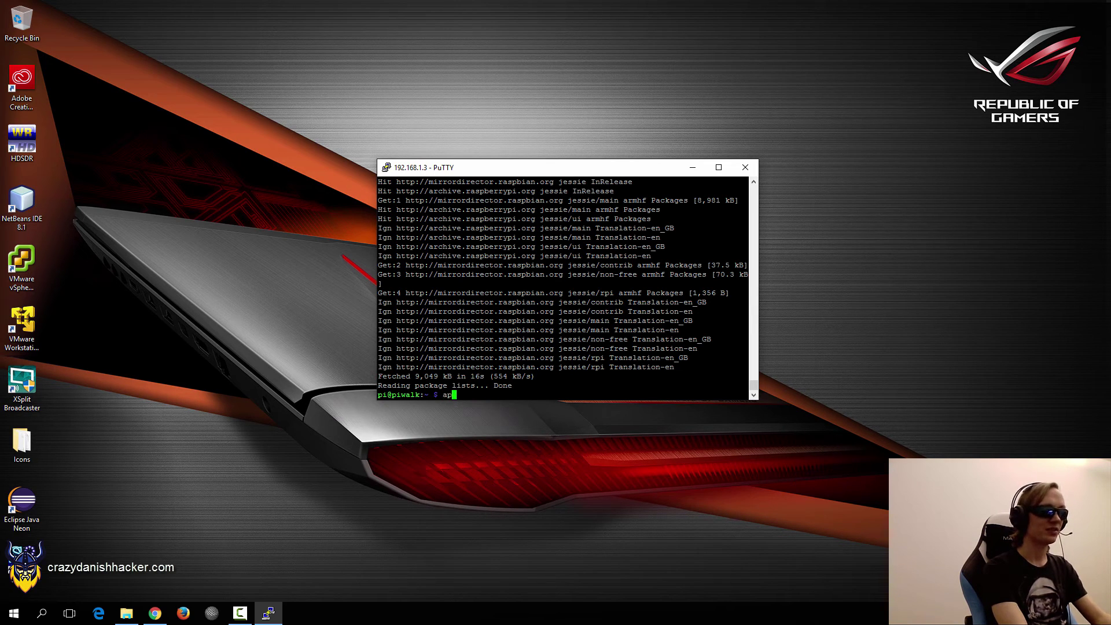
pyautogui.write('t-get upgrade')
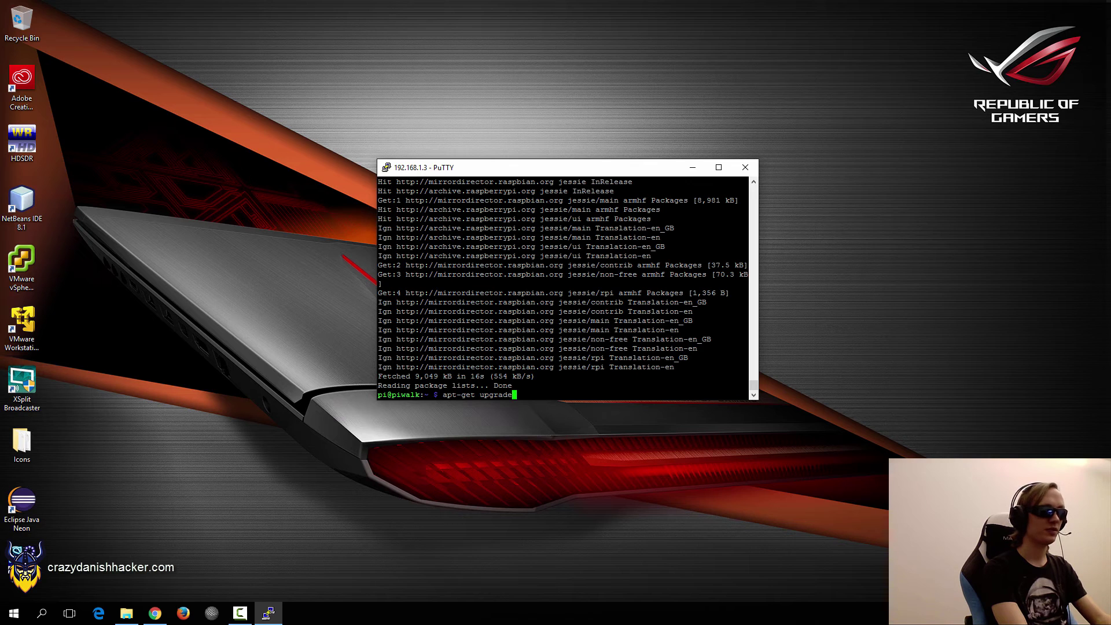
pyautogui.press('Return')
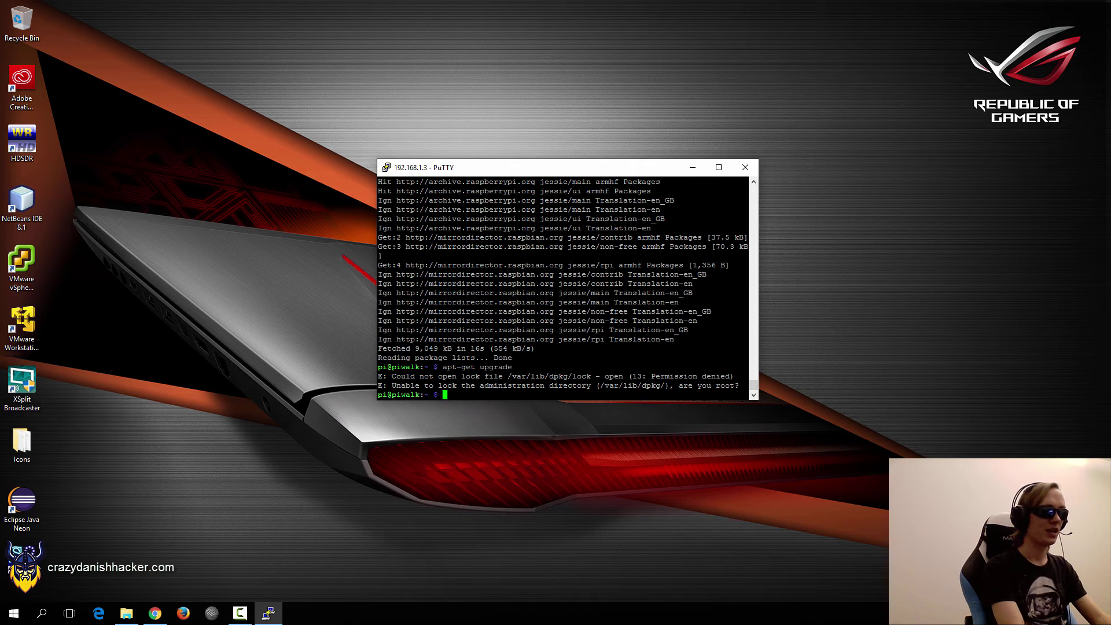
pyautogui.press('Up')
pyautogui.press('Home')
pyautogui.write('sudo')
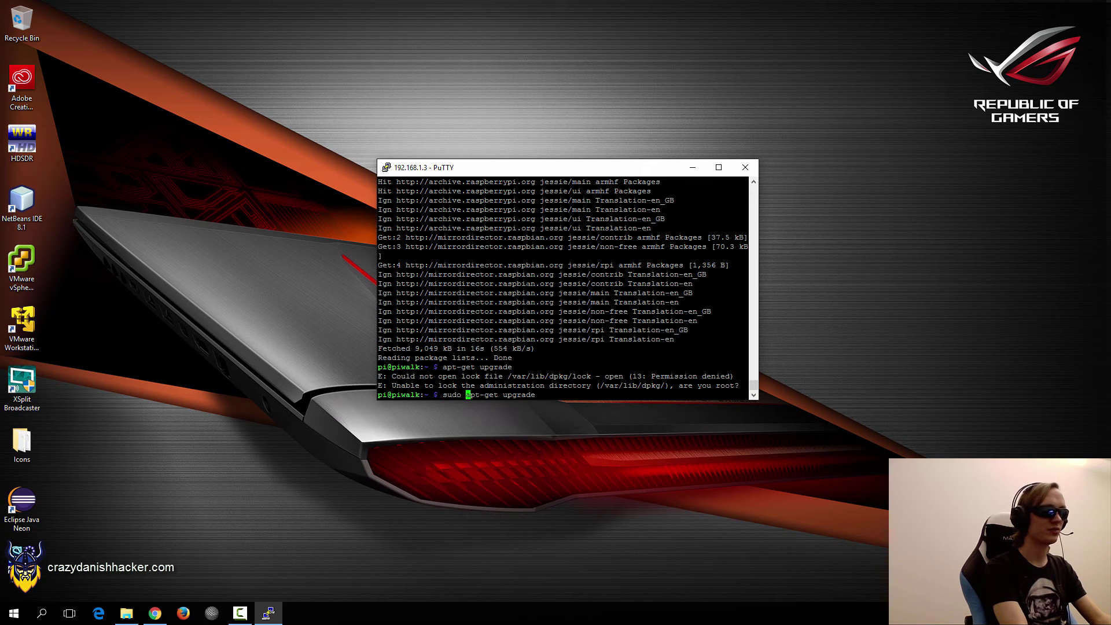
pyautogui.press('Return')
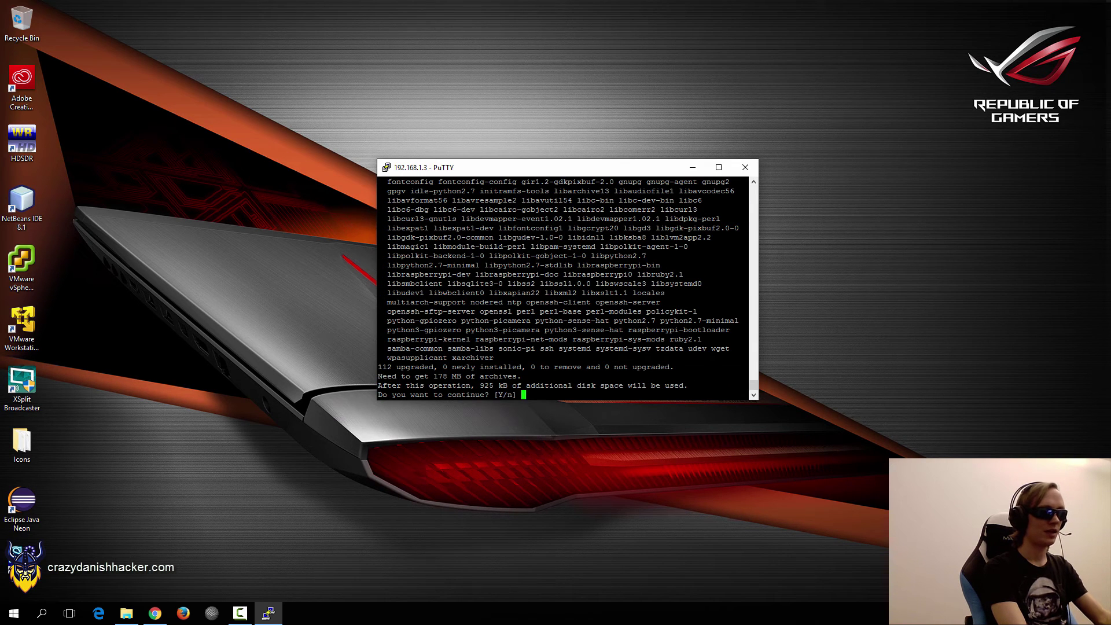
pyautogui.write('Y')
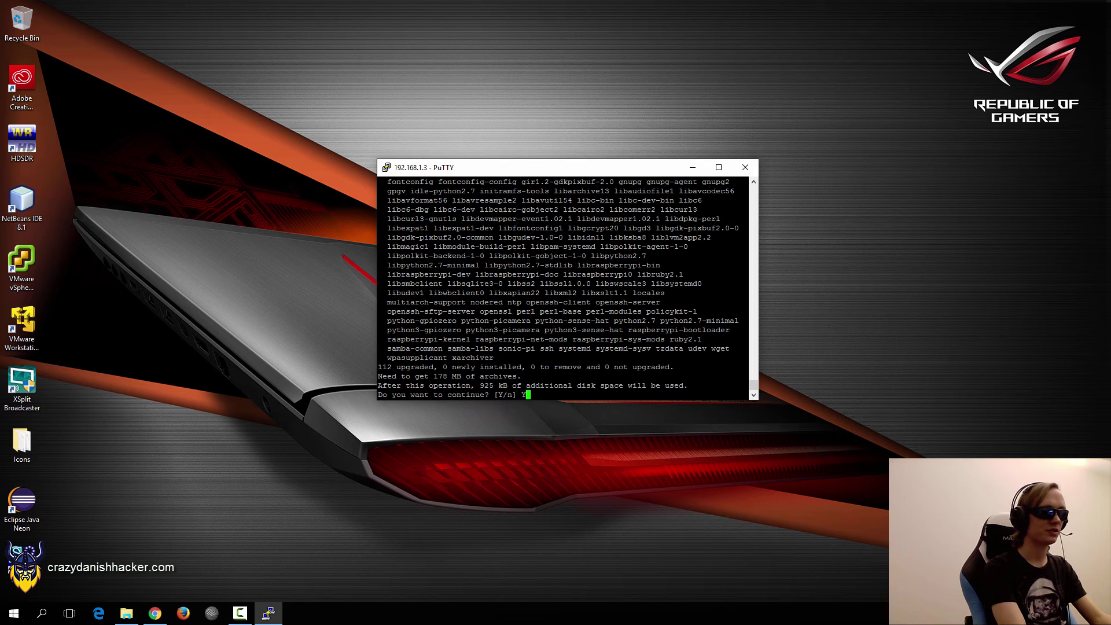
pyautogui.press('Return')
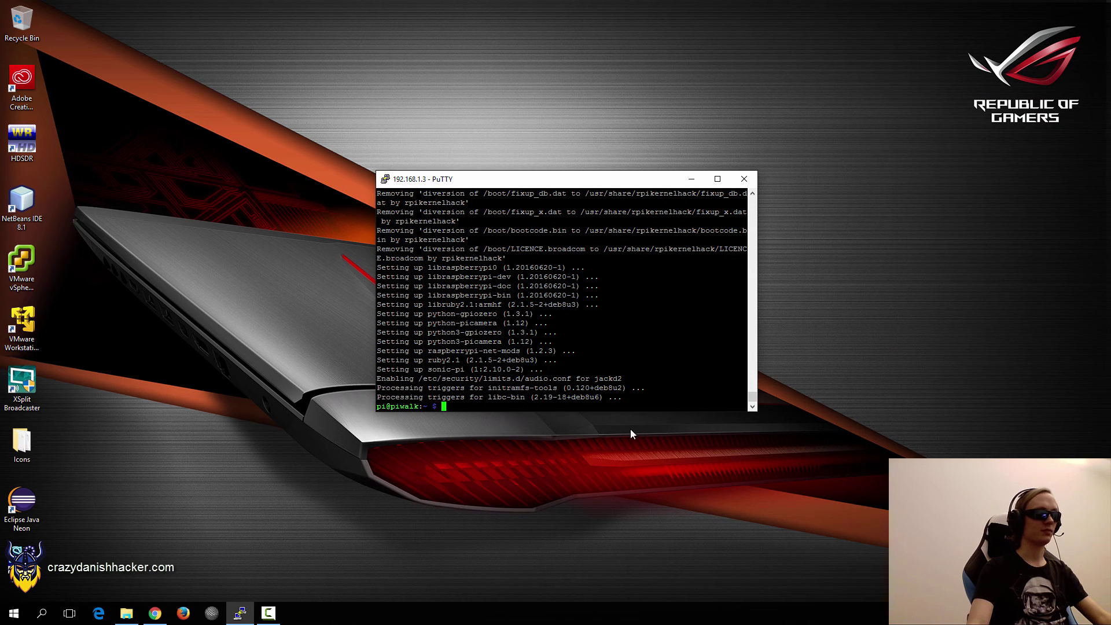
# Clear the terminal and regenerate SSH keys with sudo dpkg-reconfigure openssh-server
pyautogui.write('clear')
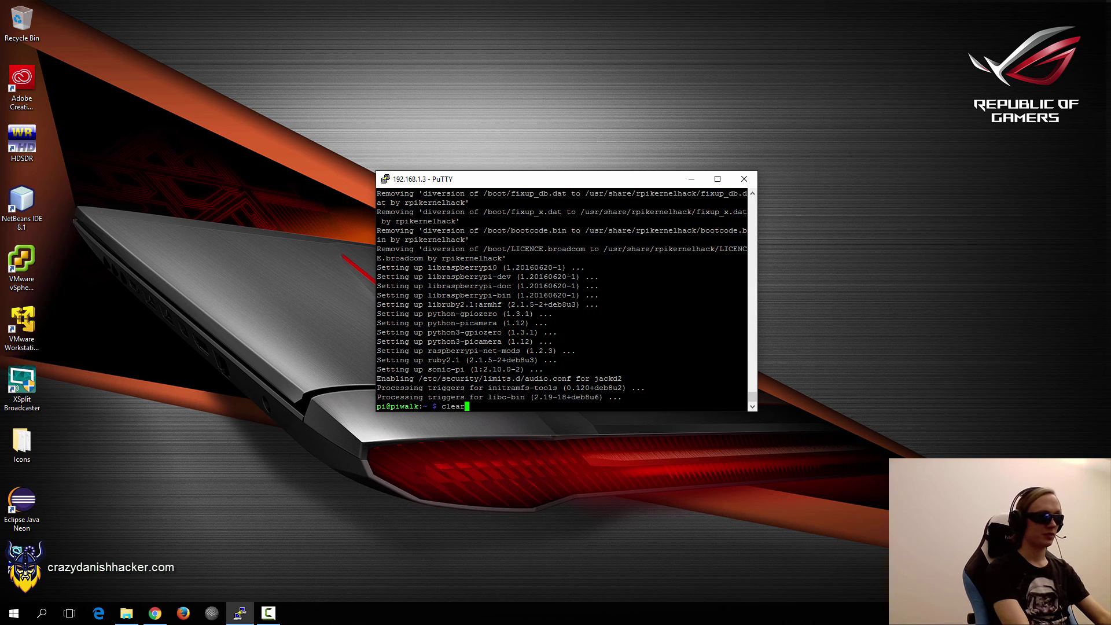
pyautogui.press('Return')
pyautogui.write('sudo ')
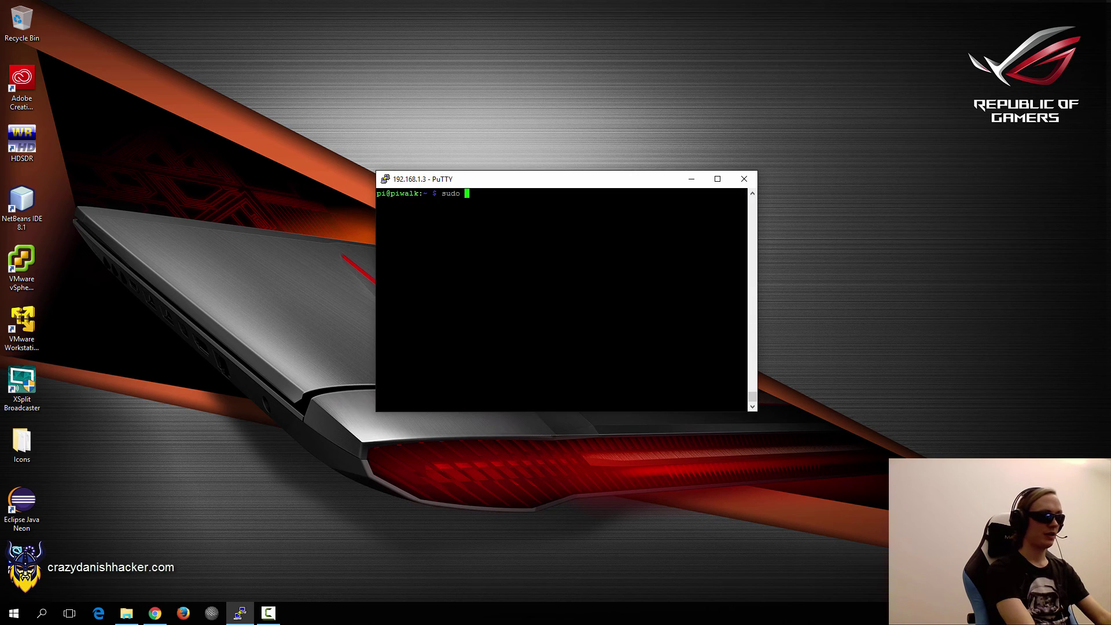
pyautogui.write('dpkg-reconfigure open')
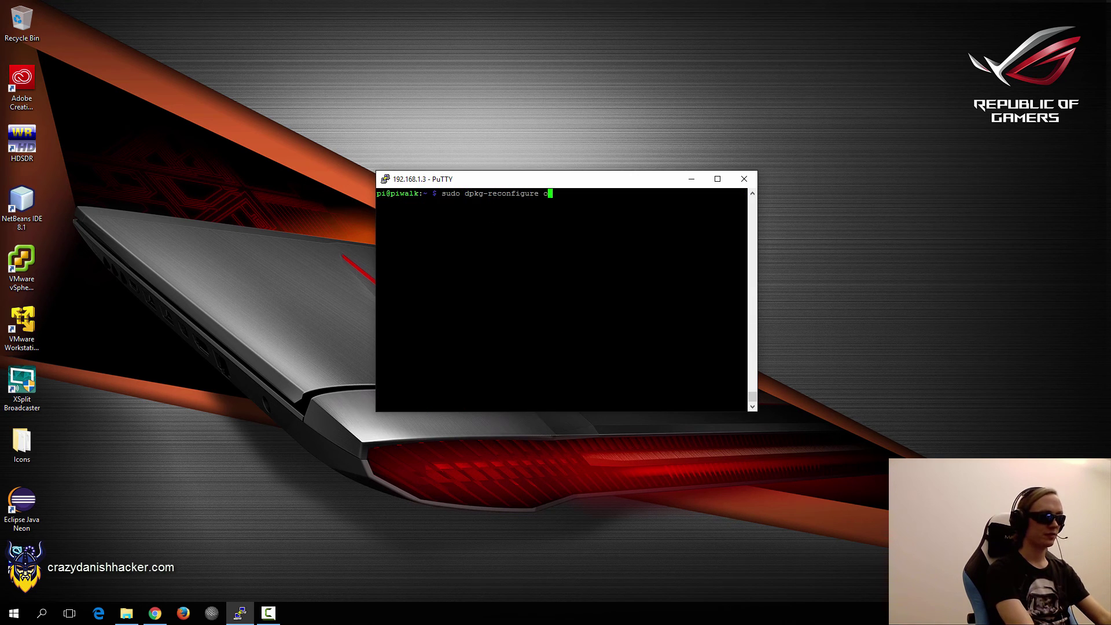
pyautogui.press('Tab')
pyautogui.press('Tab')
pyautogui.write('ss')
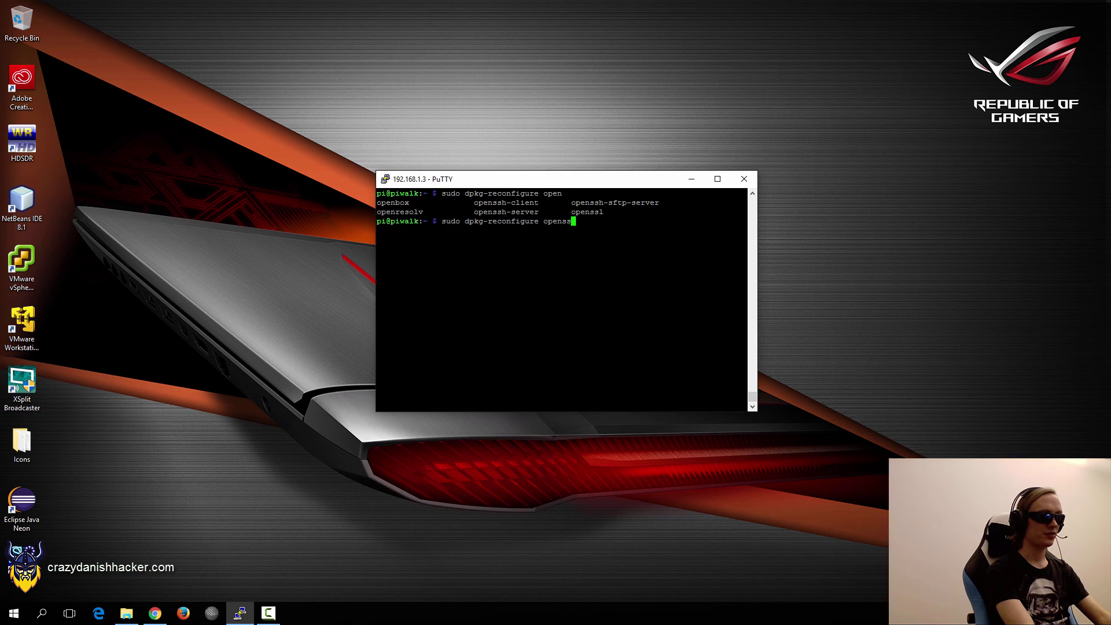
pyautogui.write('h-server')
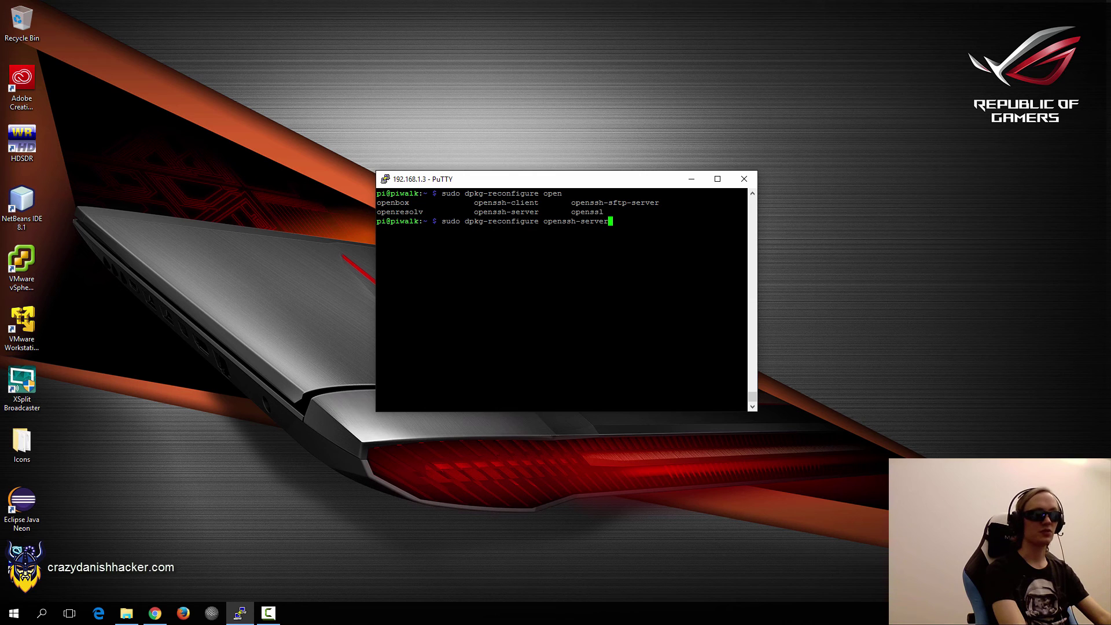
pyautogui.press('Return')
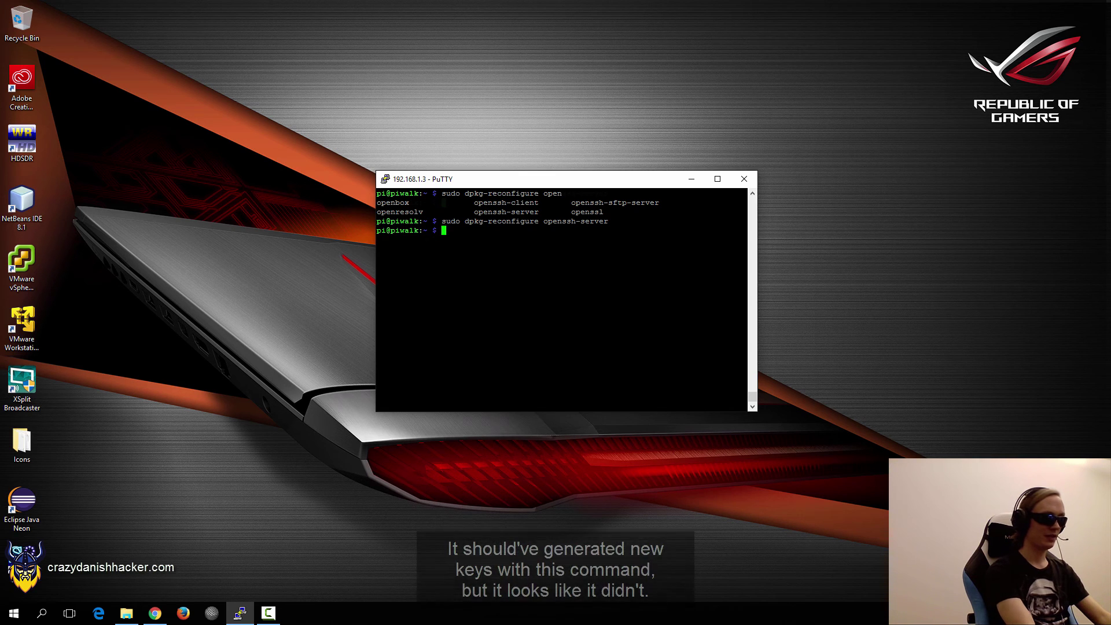
# Enable SSH at boot with sudo update-rc.d ssh enable
pyautogui.write('update-')
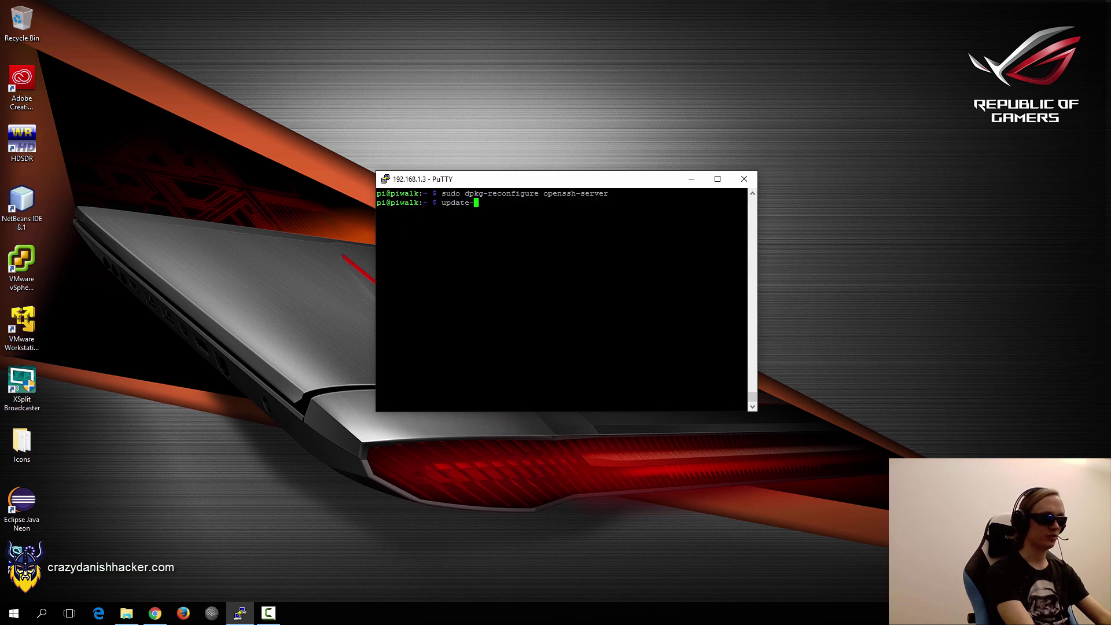
pyautogui.write('rc.d ssh enable')
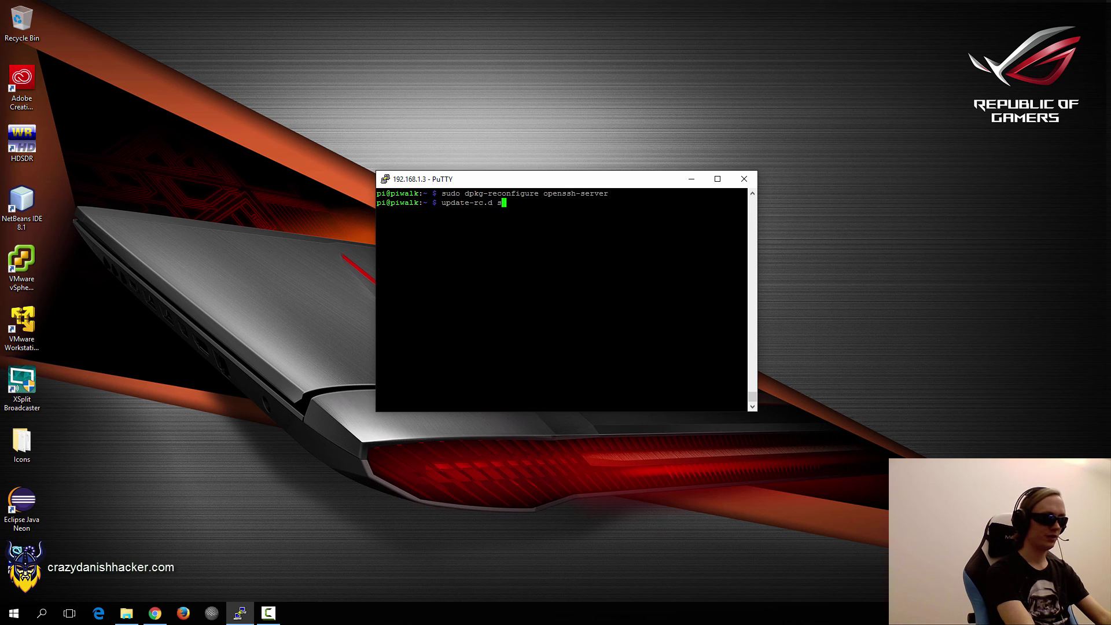
pyautogui.press('Return')
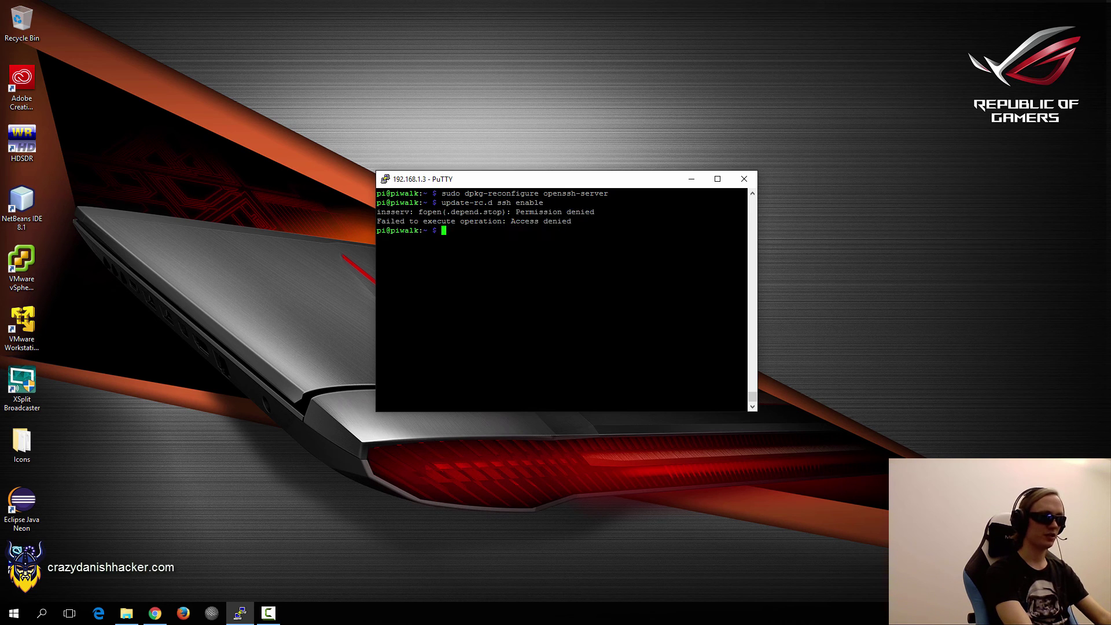
pyautogui.press('Up')
pyautogui.press('Home')
pyautogui.write('sudp')
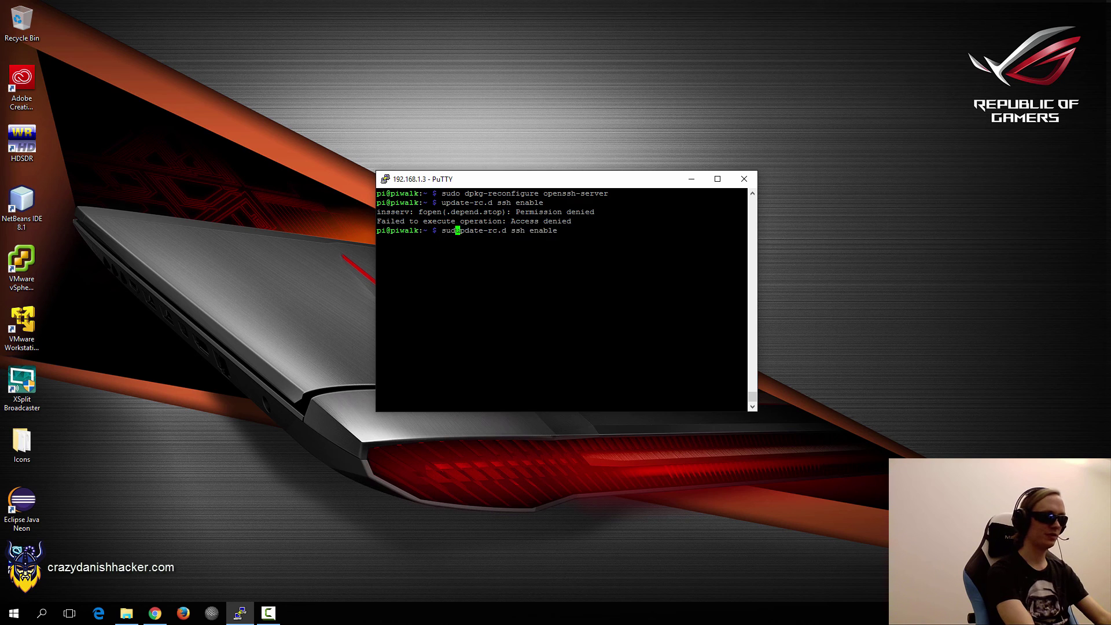
pyautogui.press('BackSpace')
pyautogui.write('o')
pyautogui.press('Return')
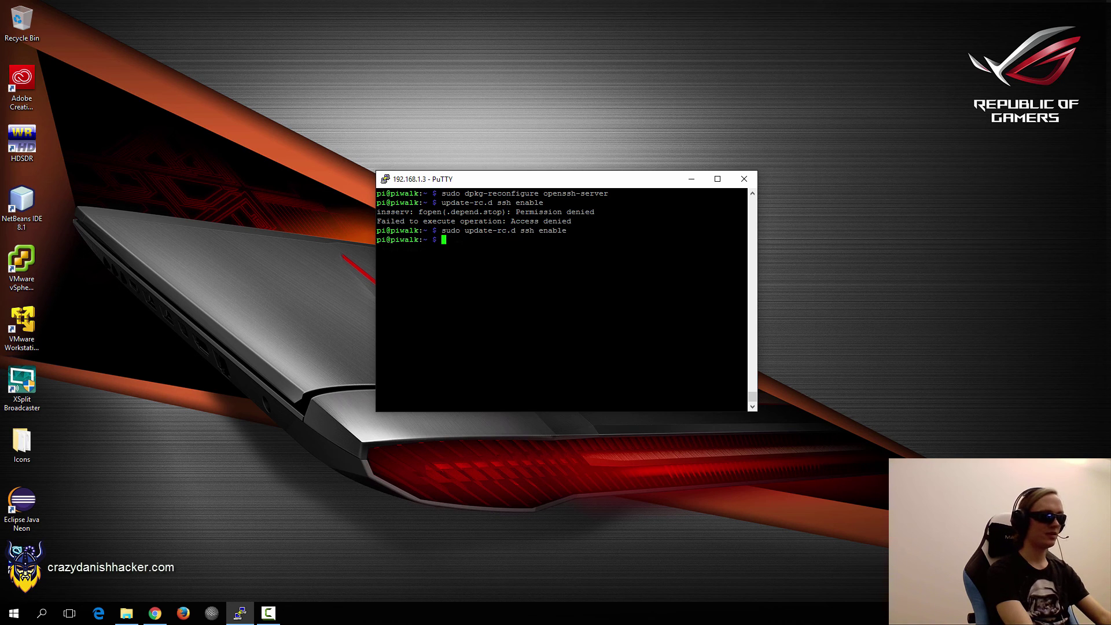
# Cancel the polkit reboot prompt and reboot the Pi with sudo reboot
pyautogui.write('reboot')
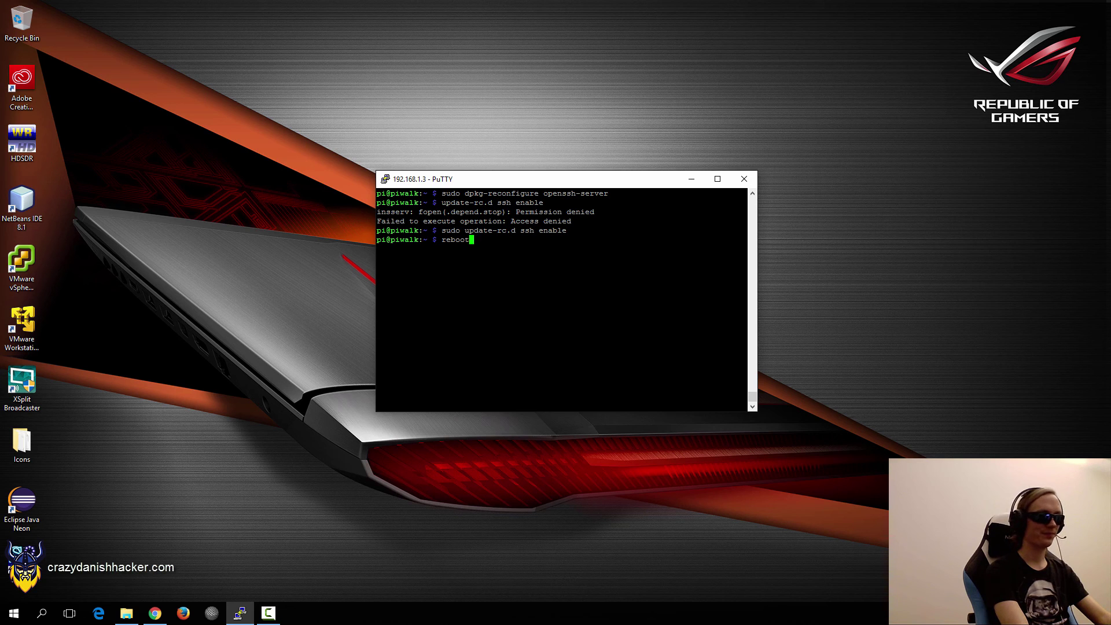
pyautogui.press('Return')
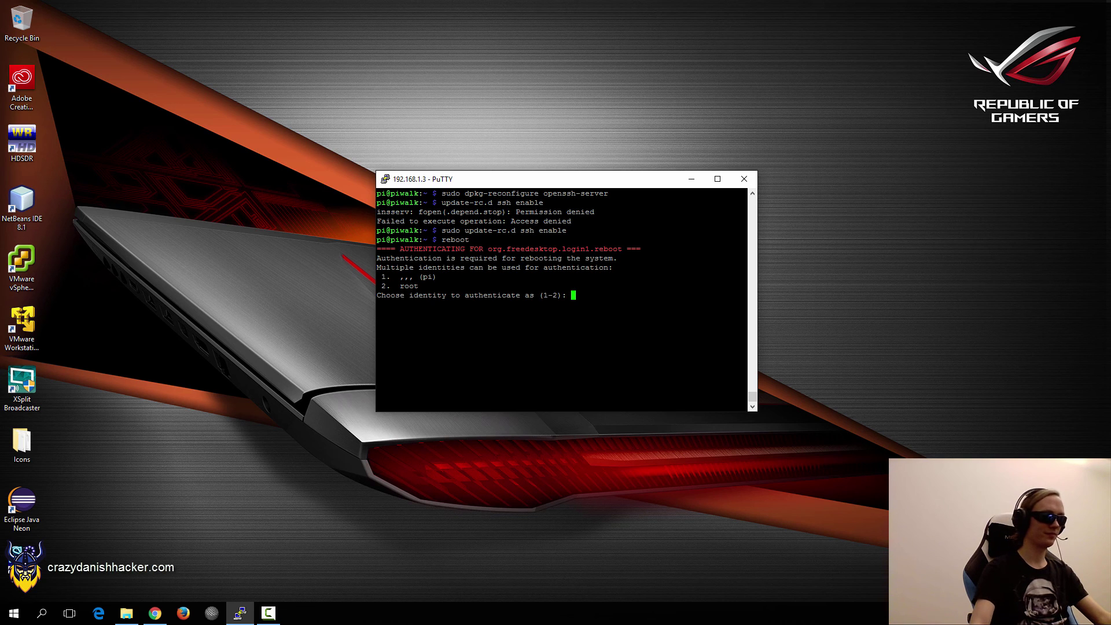
pyautogui.write('n')
pyautogui.hotkey('ctrl', 'c')
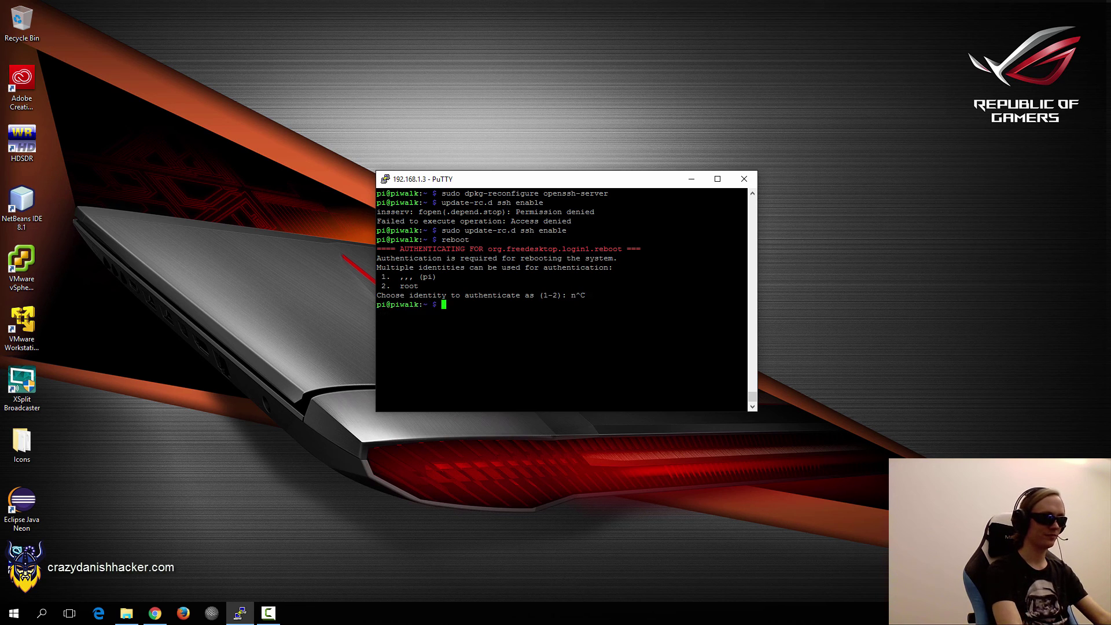
pyautogui.hotkey('ctrl', 'c')
pyautogui.press('Up')
pyautogui.press('Home')
pyautogui.write('sudo')
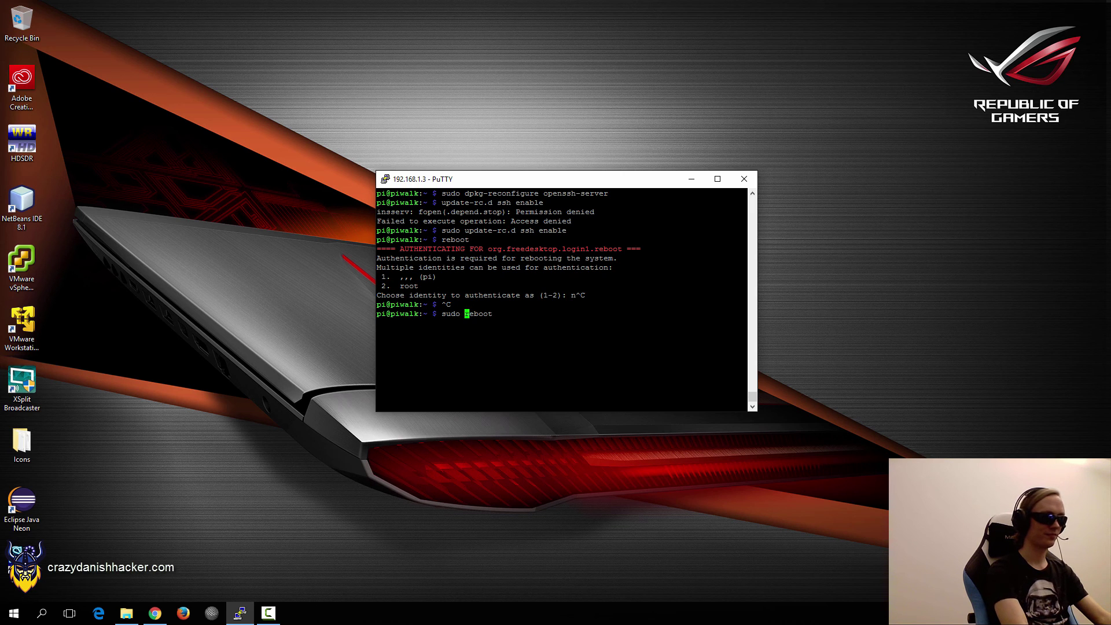
pyautogui.press('Return')
pyautogui.press('Return')
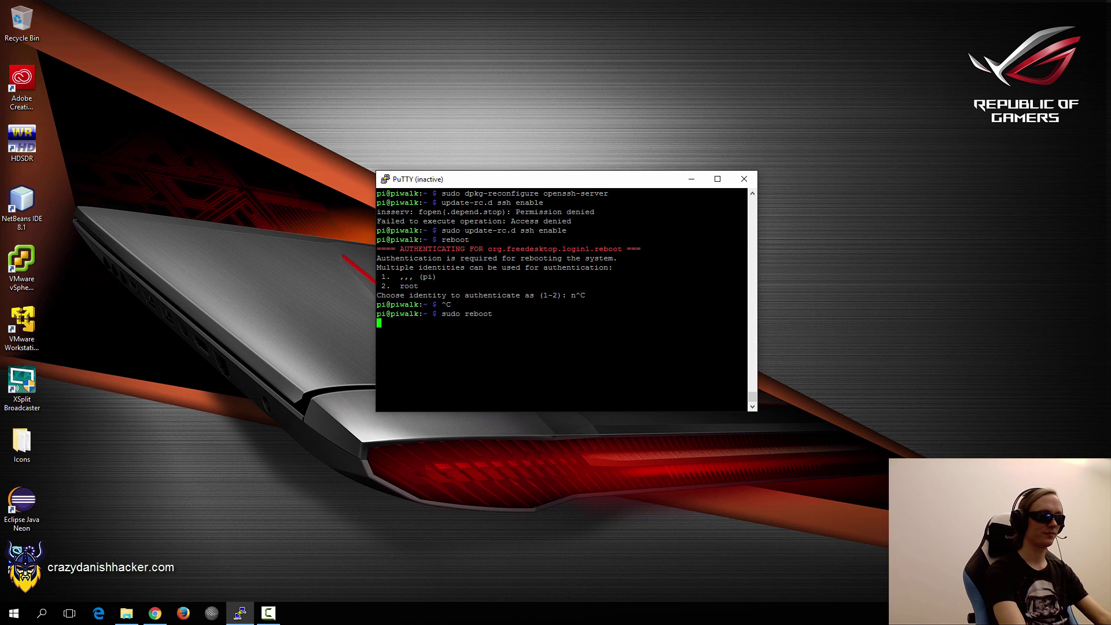